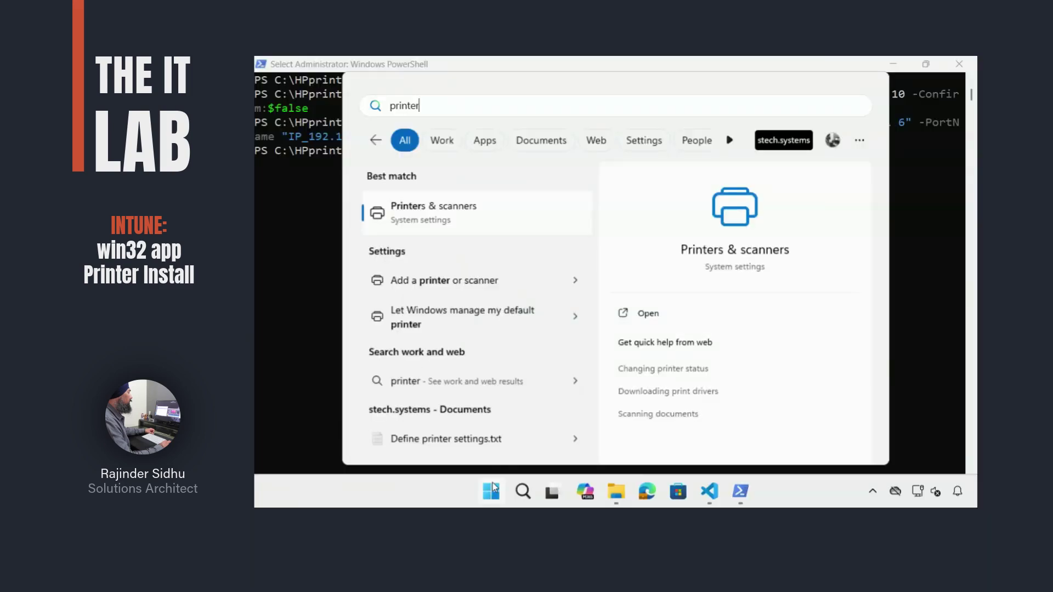
- Open TestPrinter's printer properties and select its model name, HP Universal Printing PCL 6
click(466, 213)
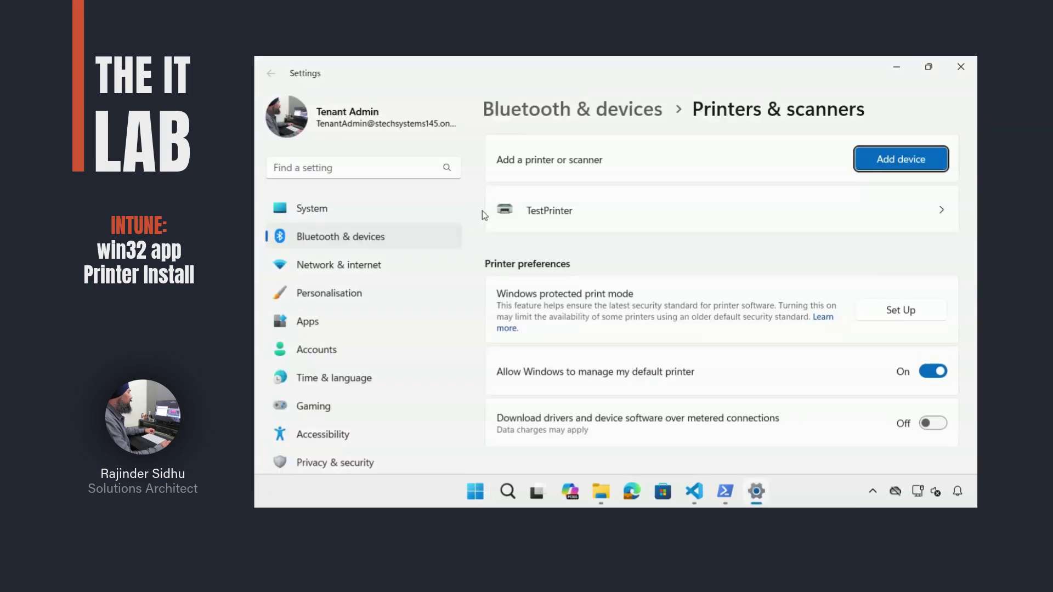
click(536, 217)
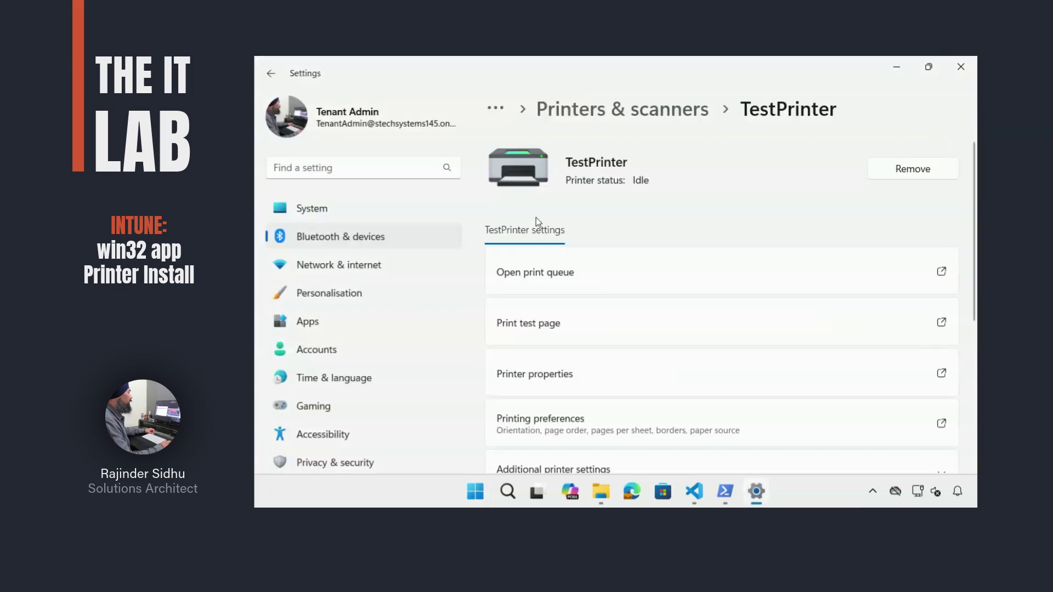
click(535, 364)
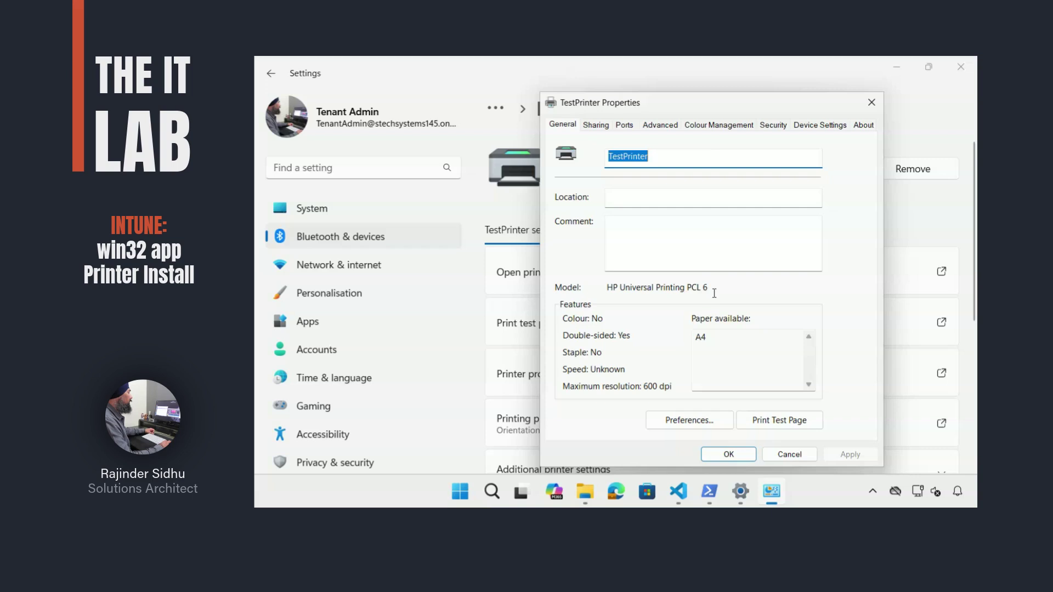
drag(712, 288, 603, 288)
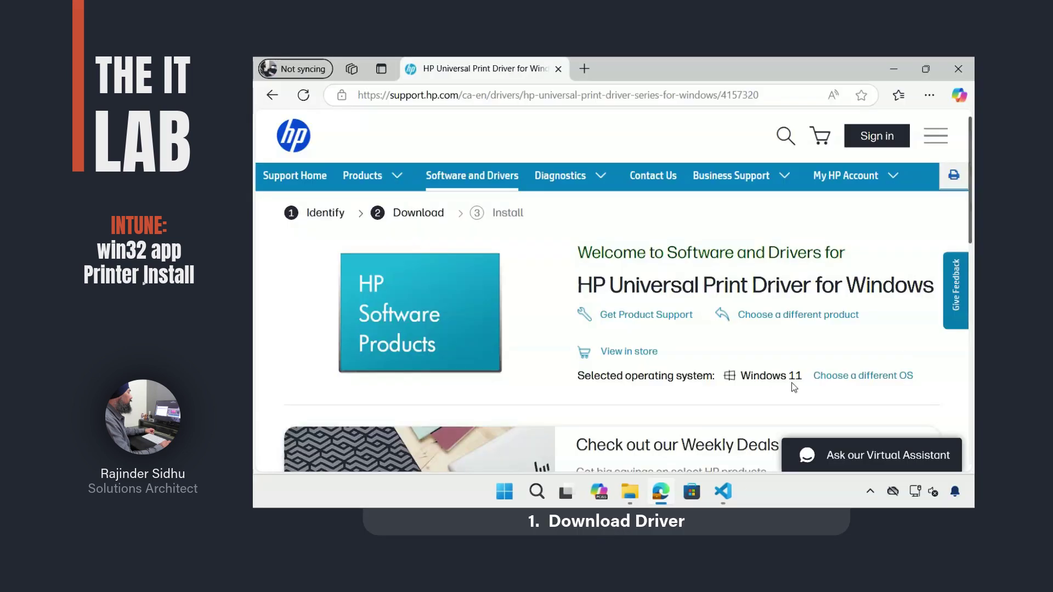
- Download the HP Universal Print Driver PCL6 (64-bit) package, upd-pcl6-x64-7.4.0.25959.zip
scroll(791, 383, down, 10)
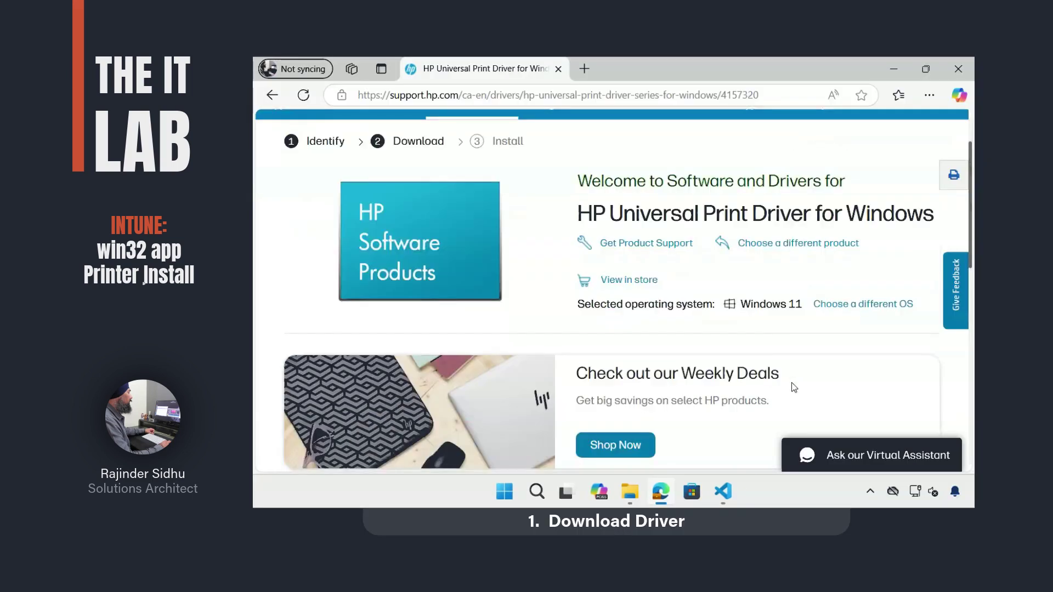
click(303, 329)
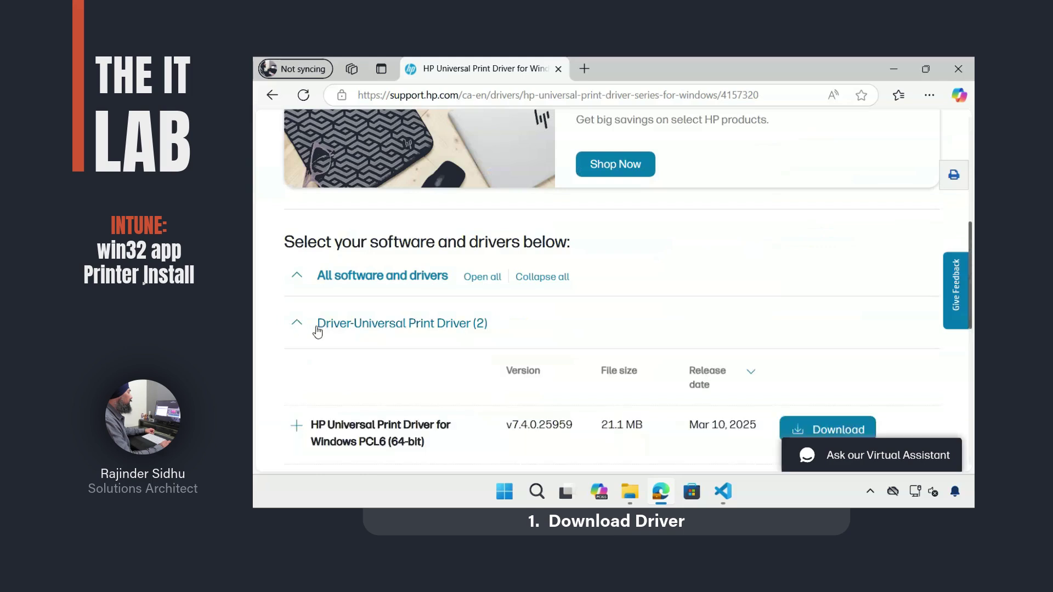
scroll(716, 387, down, 2)
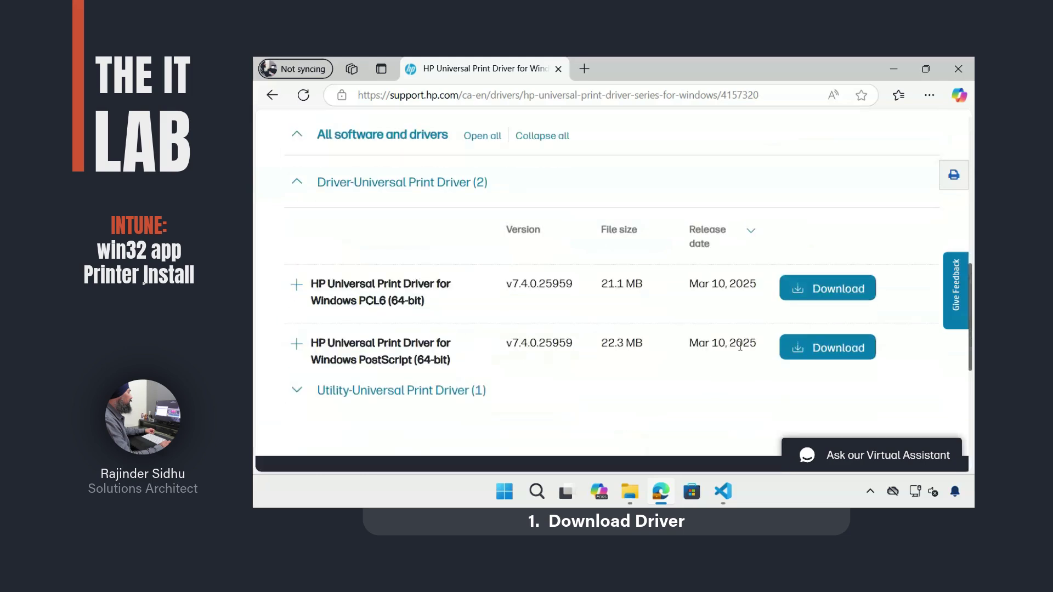
click(837, 291)
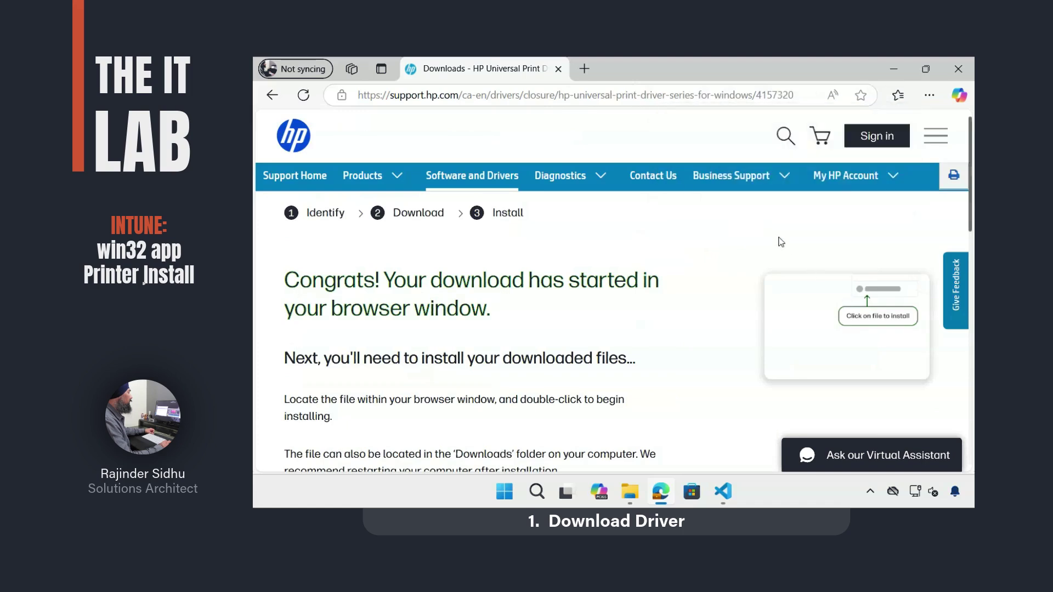
- Extract the downloaded driver zip into a folder named HPprinterPackage
click(629, 491)
click(450, 198)
click(687, 137)
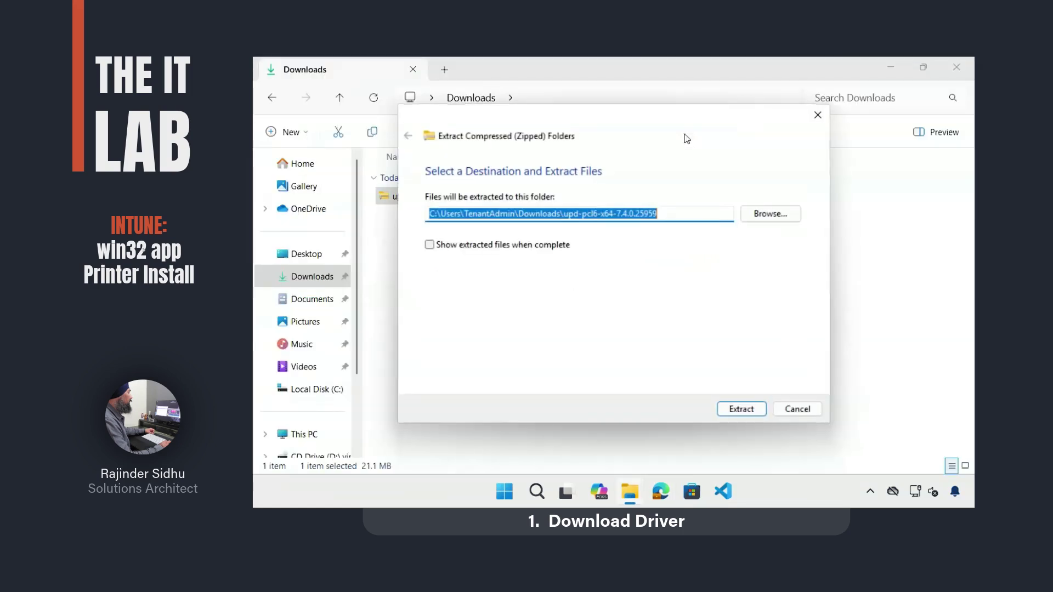
click(673, 214)
key(BackSpace)
key(BackSpace)
key(BackSpace)
key(BackSpace)
key(BackSpace)
key(BackSpace)
key(BackSpace)
key(BackSpace)
key(BackSpace)
key(BackSpace)
key(BackSpace)
key(BackSpace)
key(BackSpace)
key(BackSpace)
key(BackSpace)
key(BackSpace)
key(BackSpace)
key(BackSpace)
key(BackSpace)
key(BackSpace)
text(HP)
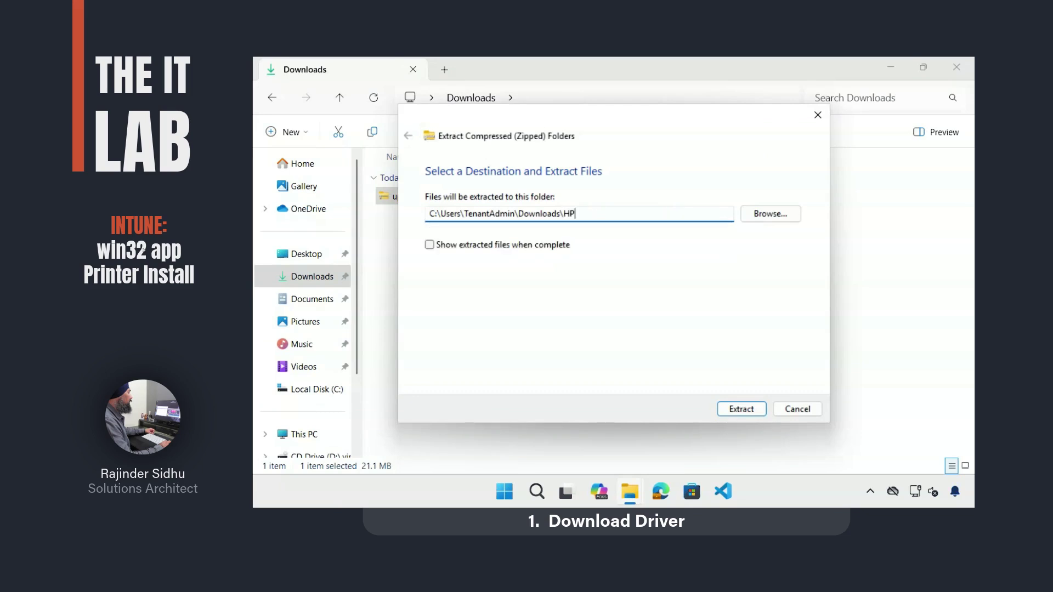
text(printerPackage)
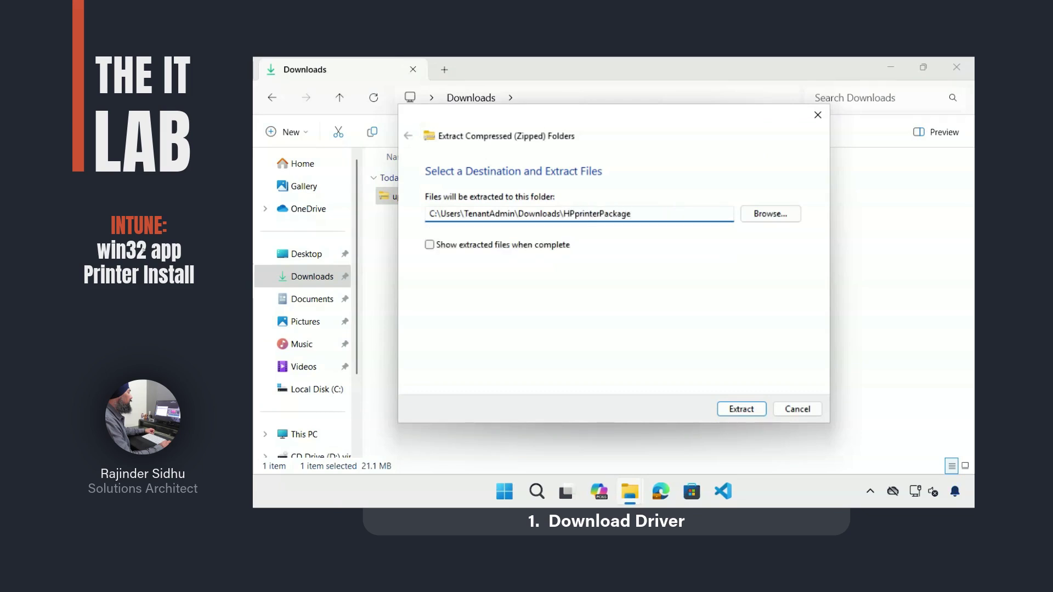
click(741, 409)
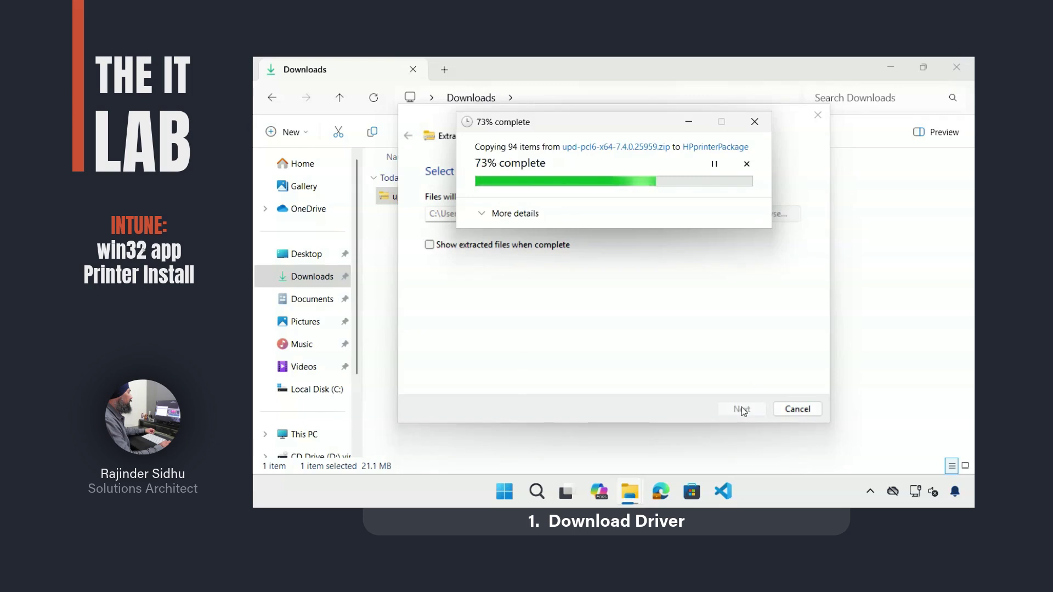
- Move HPprinterPackage onto Local Disk (C:) and open the folder
drag(436, 219, 311, 318)
click(314, 318)
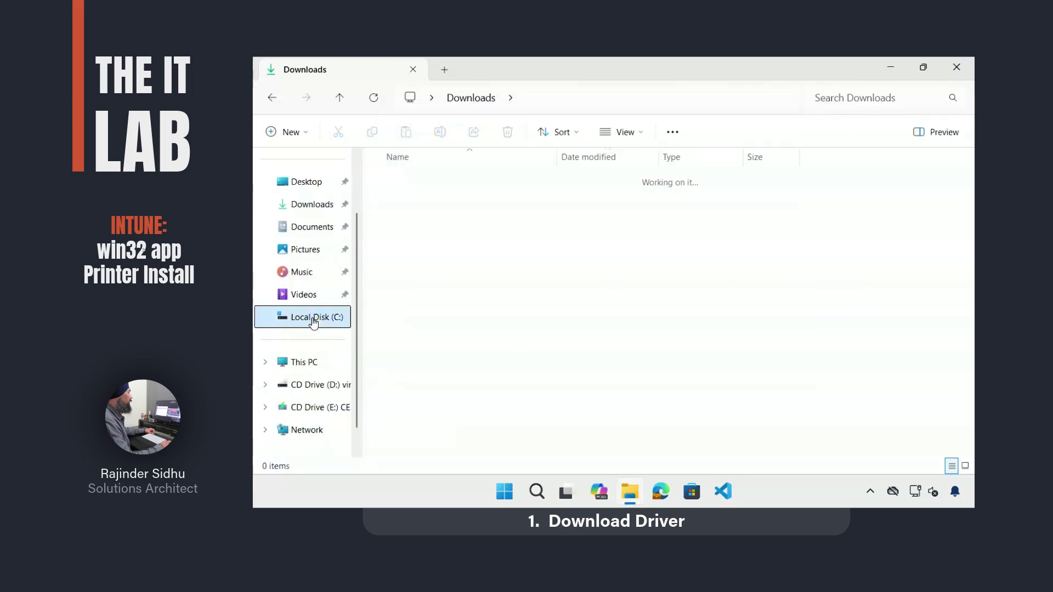
double_click(426, 200)
scroll(495, 340, down, 15)
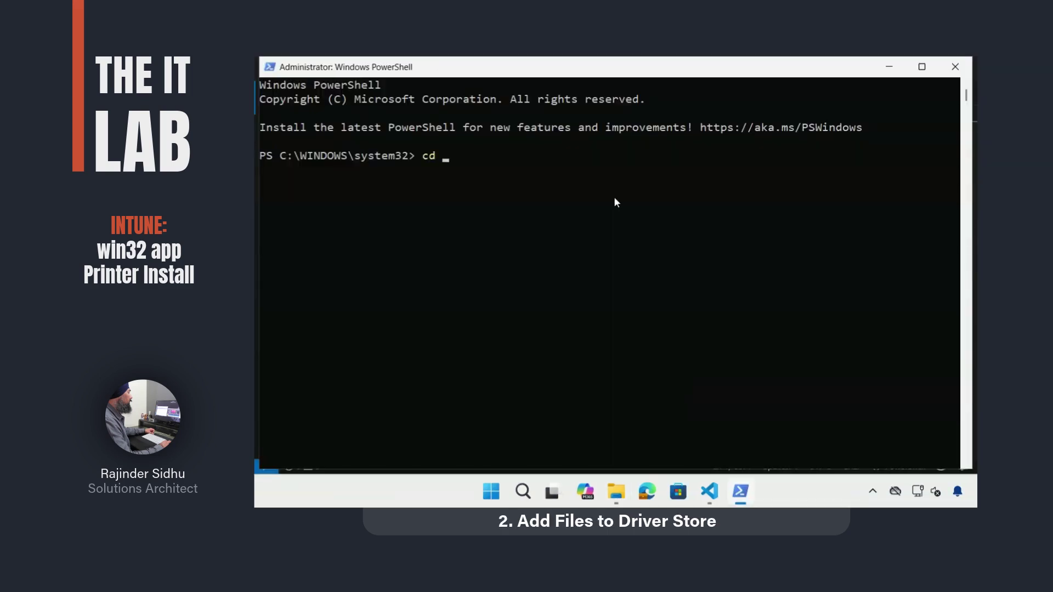
- Change into C:\HPprinterPackage and clear the console, discarding a drafted pnputil command
text(c:\hpp)
key(Tab)
key(Return)
key(ctrl+l)
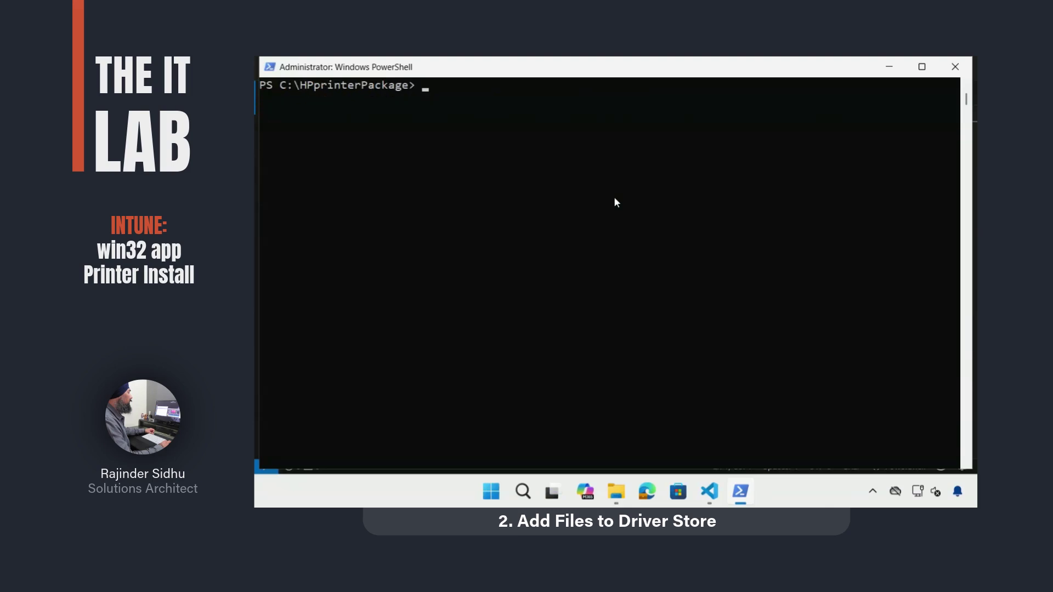
text(pnputil.exe /add-)
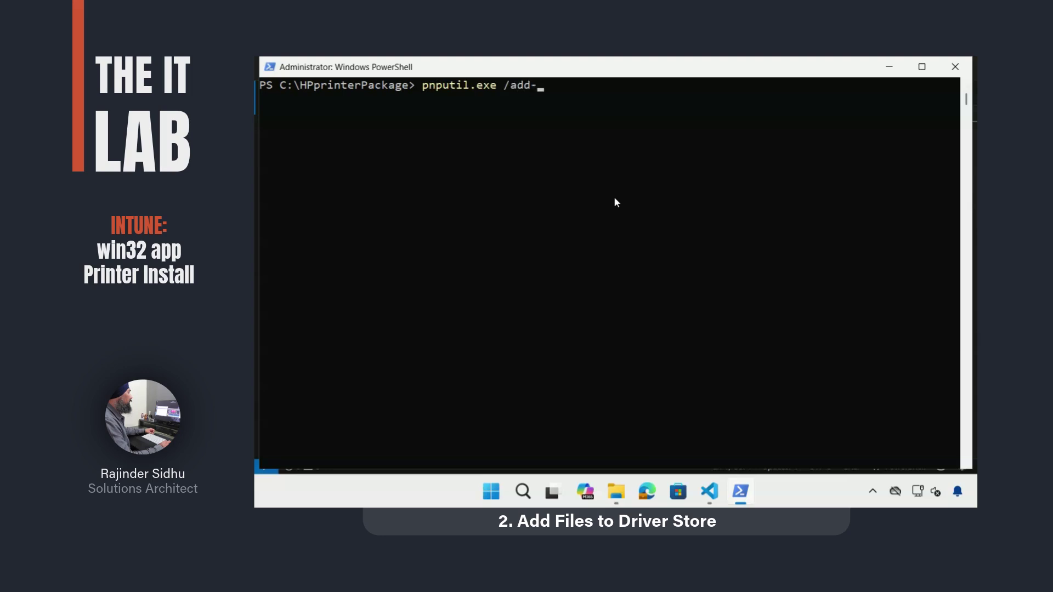
text(driver "*.inf" /instal)
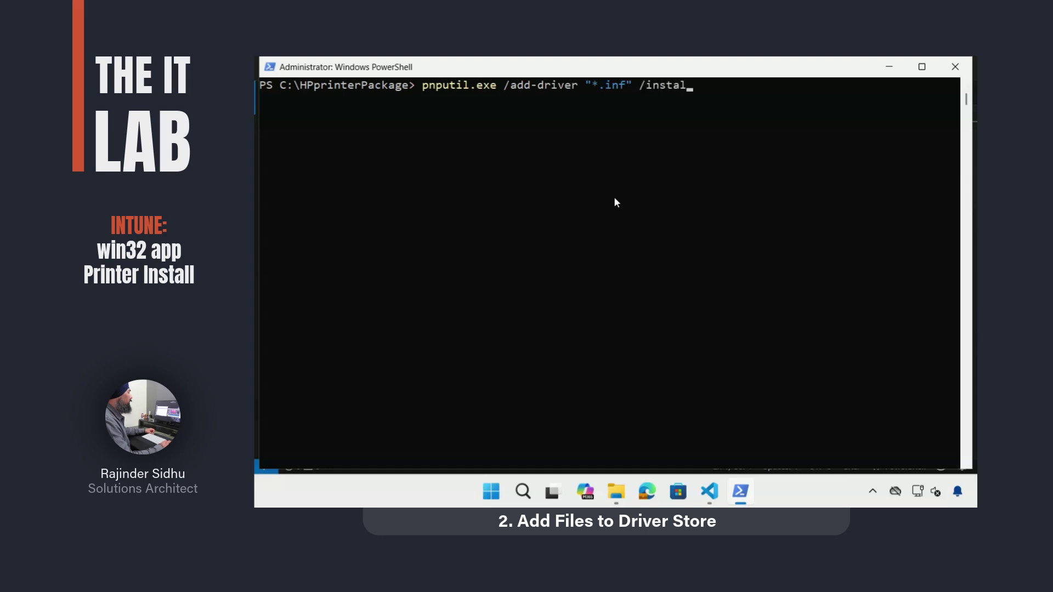
text(l /subdi)
key(BackSpace)
key(BackSpace)
key(BackSpace)
key(BackSpace)
key(BackSpace)
key(BackSpace)
key(BackSpace)
key(BackSpace)
key(BackSpace)
key(BackSpace)
key(BackSpace)
key(BackSpace)
key(BackSpace)
key(BackSpace)
key(BackSpace)
key(BackSpace)
key(BackSpace)
key(BackSpace)
key(BackSpace)
key(BackSpace)
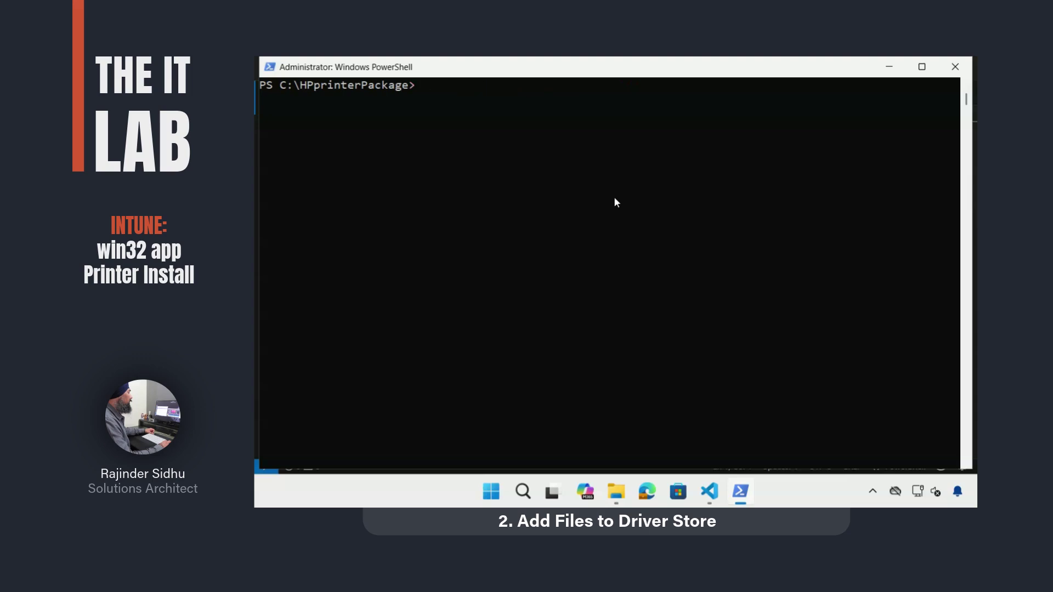
- Define $DriverArgs as @("/add-driver", ".\*.inf", "/install", "/subdirs")
text($DriverArgs = @()
key(Return)
text("/add-driver")
key(Return)
text(")
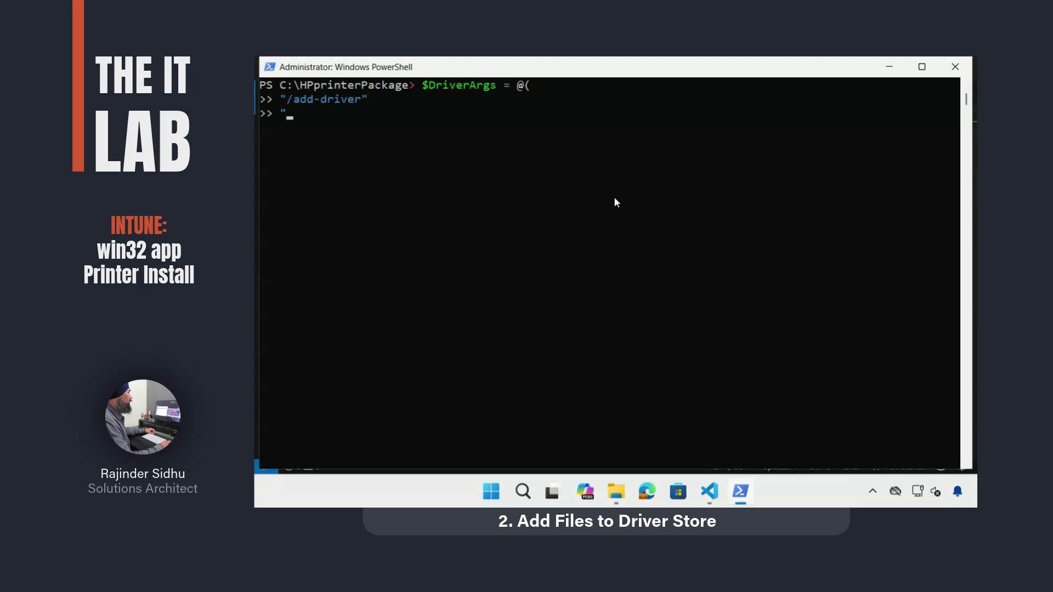
text(.\*.inf")
key(Return)
text("/install")
key(Return)
text("/subdirs")
key(Return)
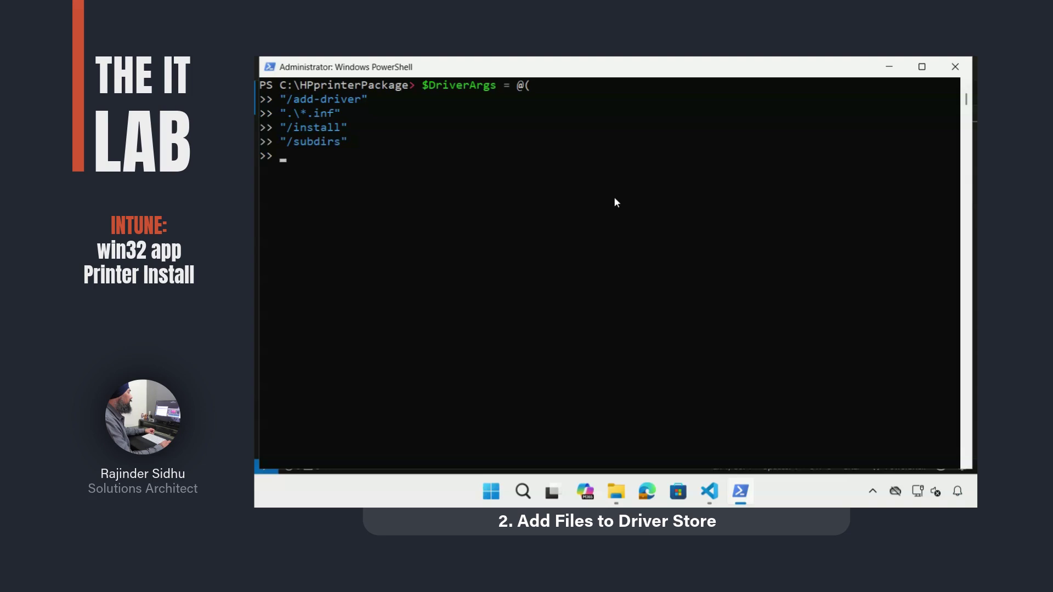
text())
key(Return)
- Run Start-Process pnputil.exe -ArgumentList $DriverArgs -Wait to add the drivers
text(start-p)
key(Tab)
text(p)
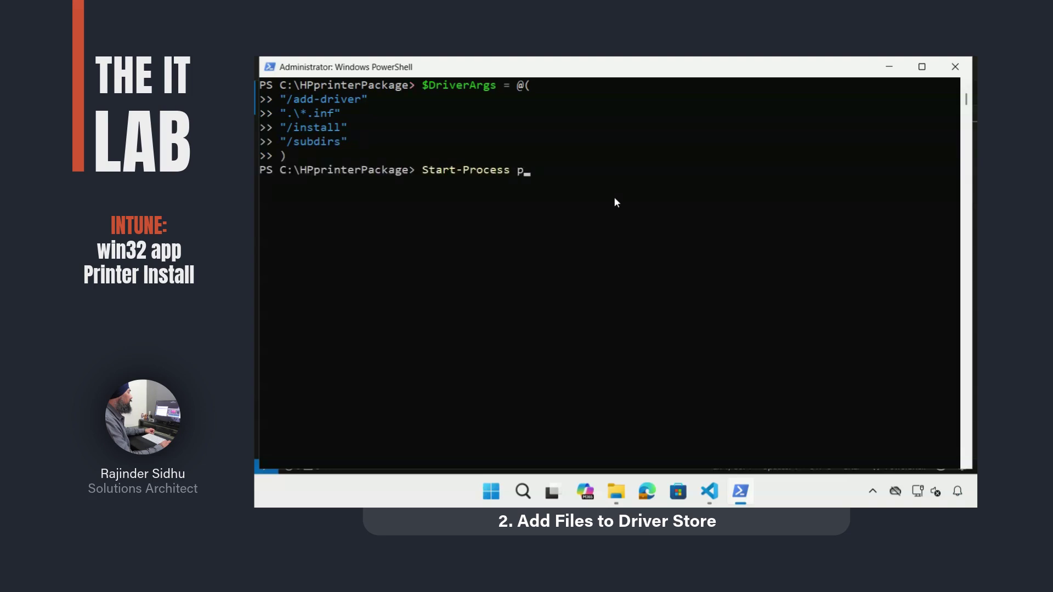
text(nputil.exe -ar)
key(Tab)
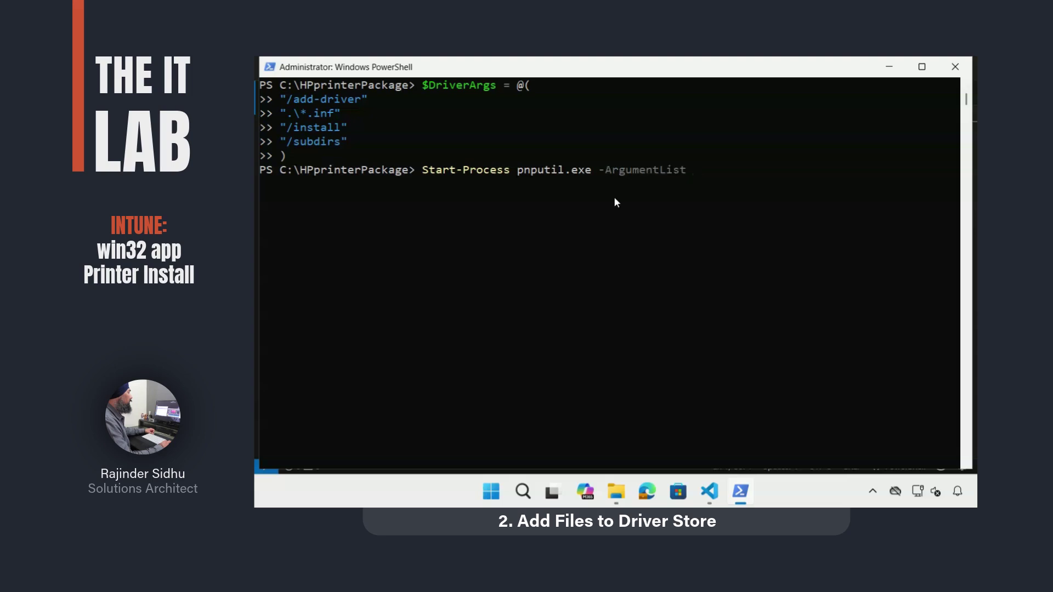
text($d)
key(Tab)
text(-wa)
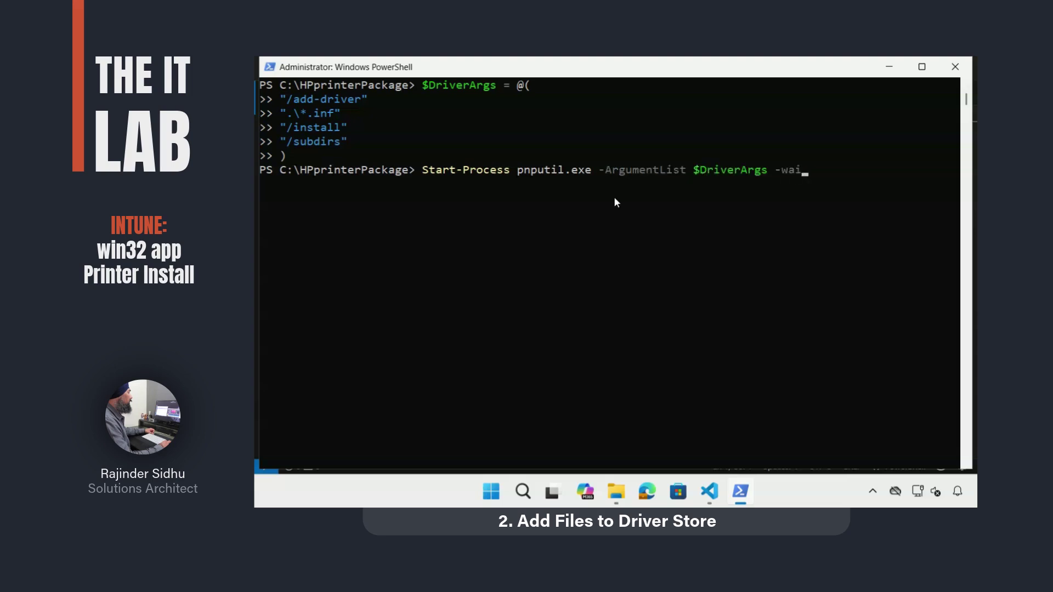
key(Tab)
key(Return)
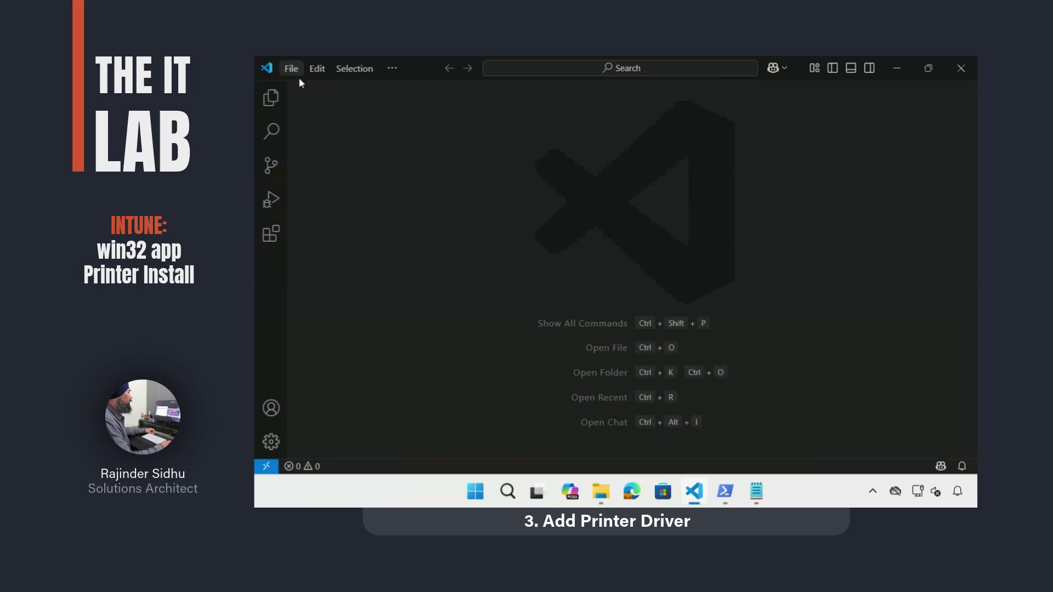
- Open the HPprinterPackage folder as the Visual Studio Code workspace
click(296, 74)
click(366, 187)
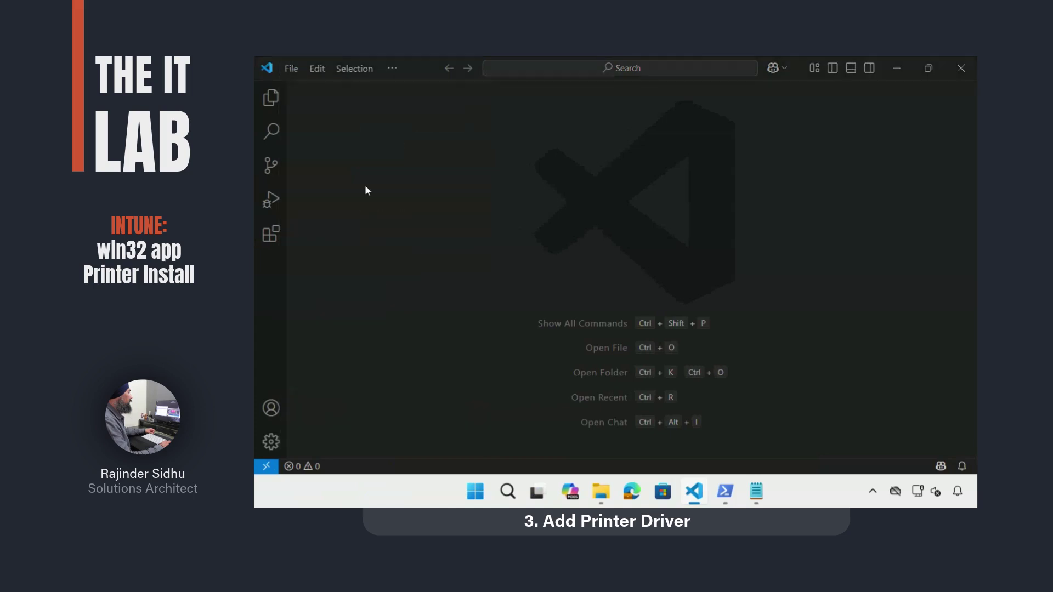
scroll(323, 228, down, 5)
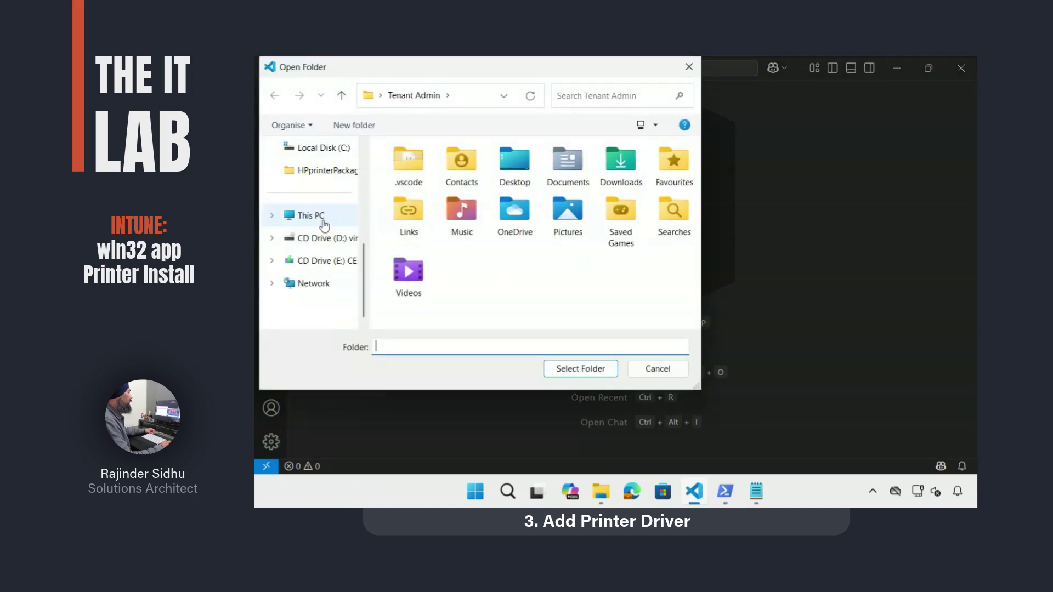
click(318, 170)
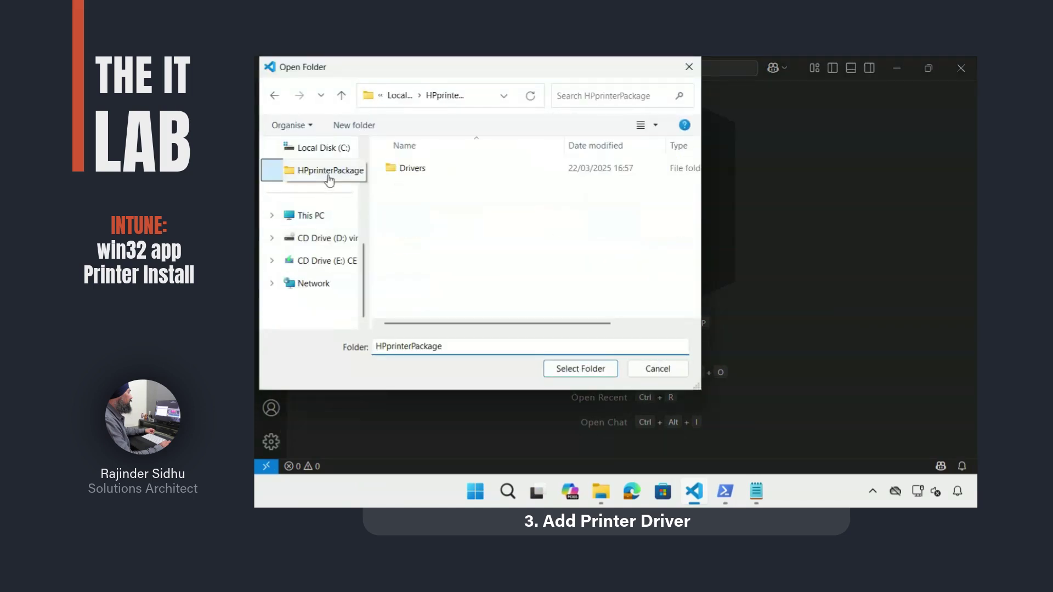
click(590, 371)
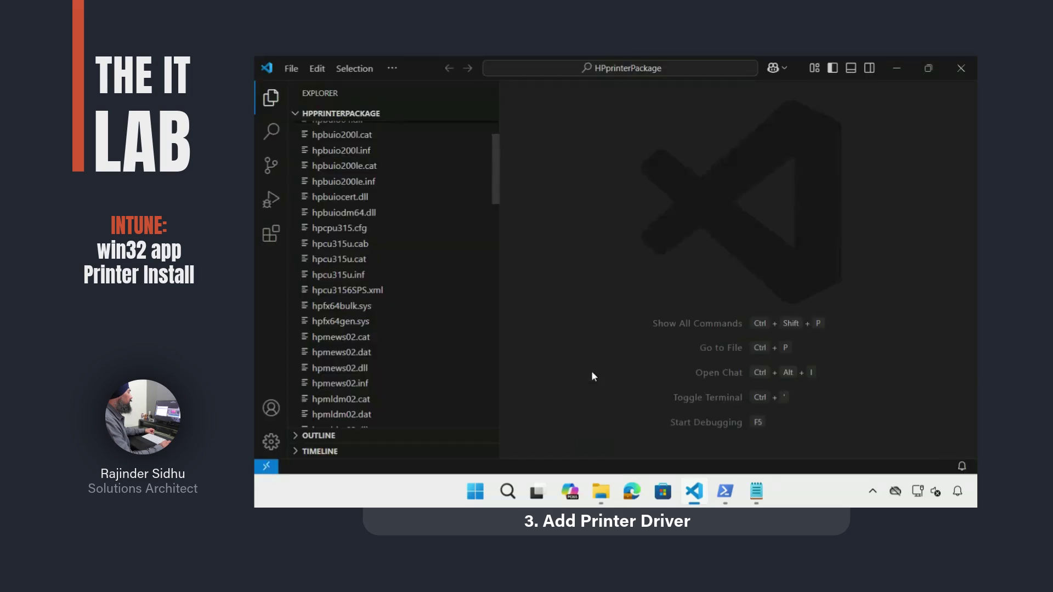
- Find hardware ID 0xb52a in hpcu315u.inf and select the name HP Universal Printing PCL 6
click(554, 68)
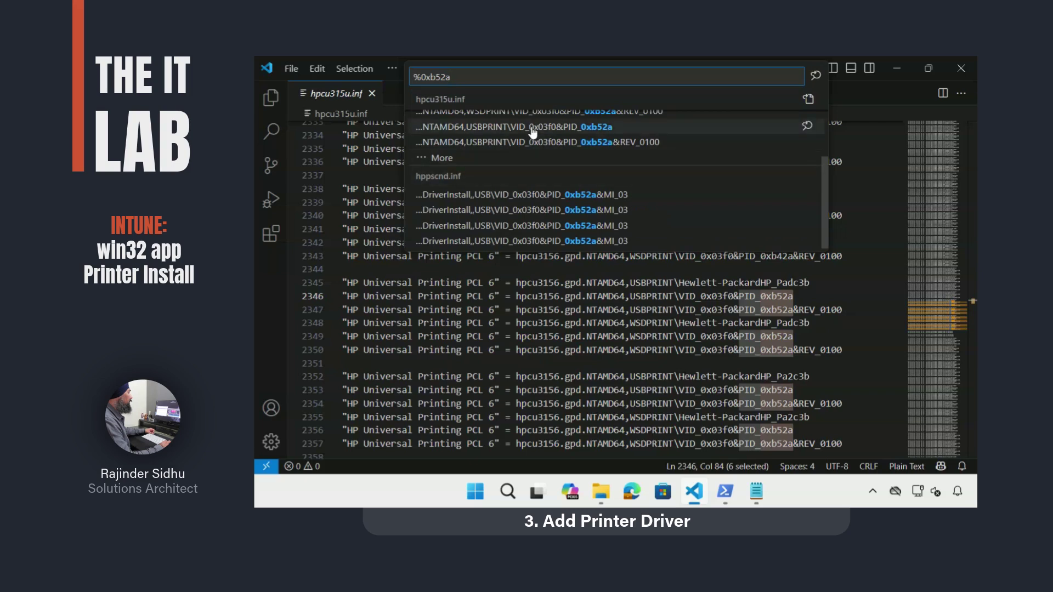
click(348, 324)
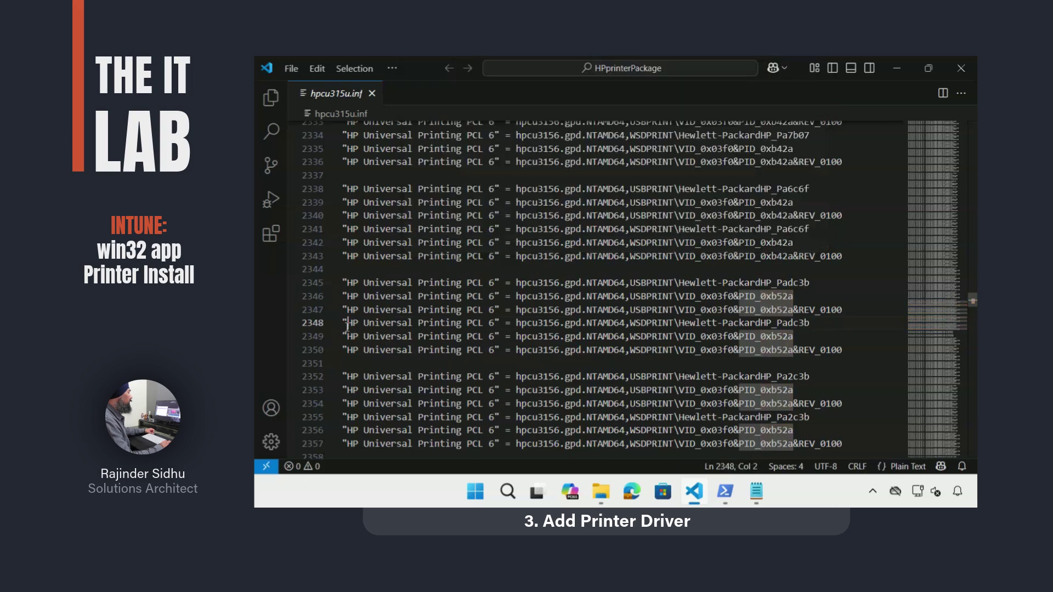
drag(347, 323, 495, 324)
key(ctrl+c)
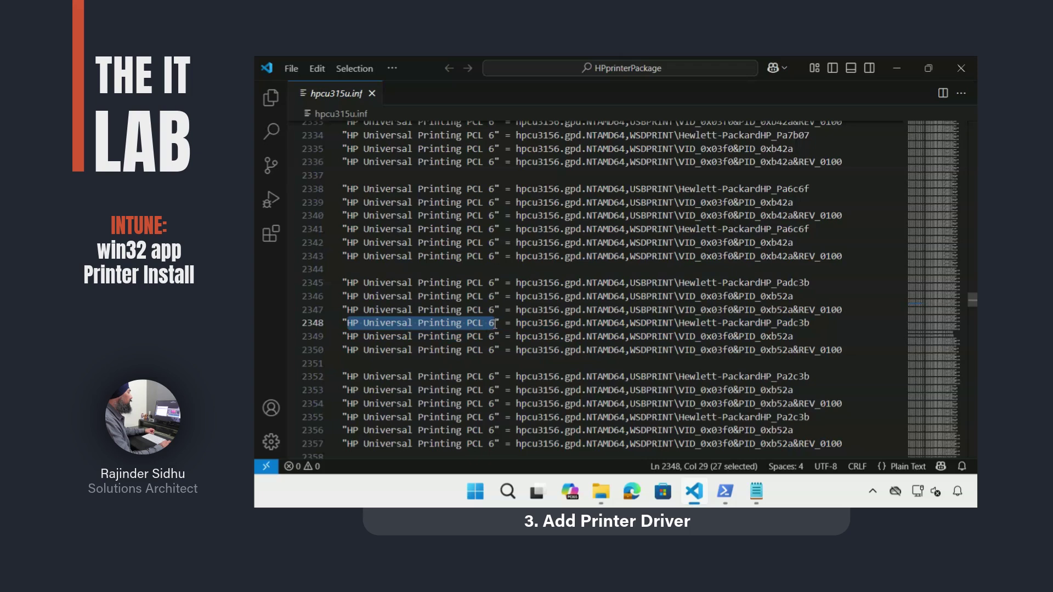
- Run Add-PrinterDriver -Name "HP Universal Printing PCL 6" -Confirm:$false in the admin PowerShell
key(alt+Tab)
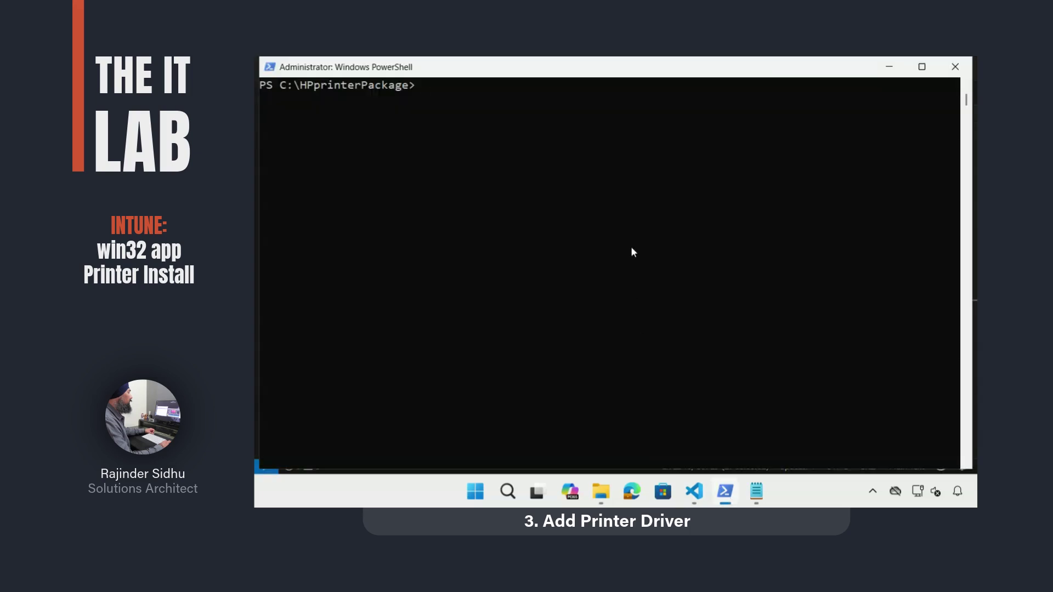
text(Add-PrinterDriver)
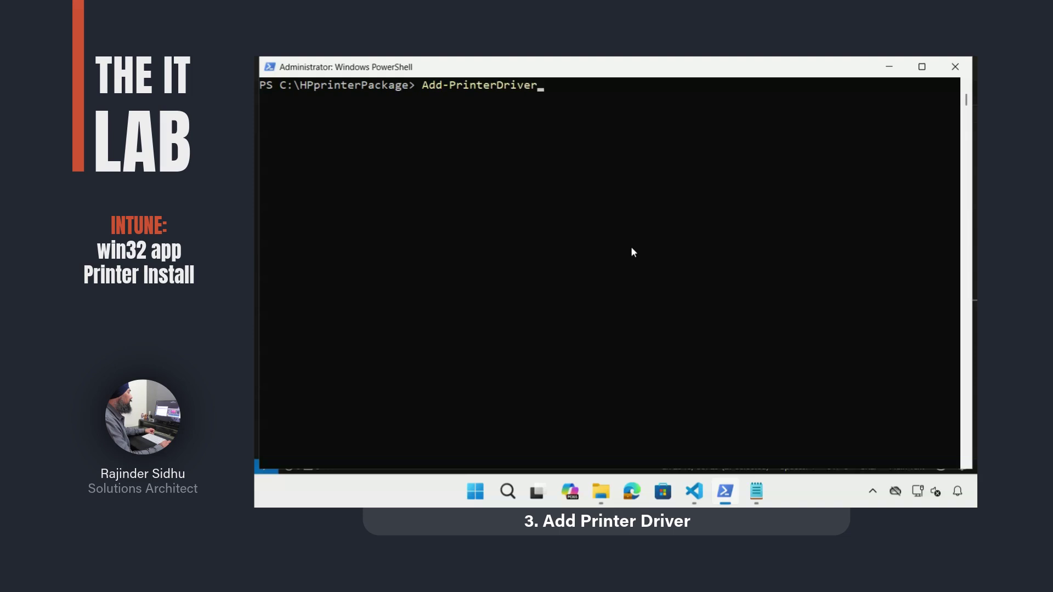
text( -Name ")
key(ctrl+v)
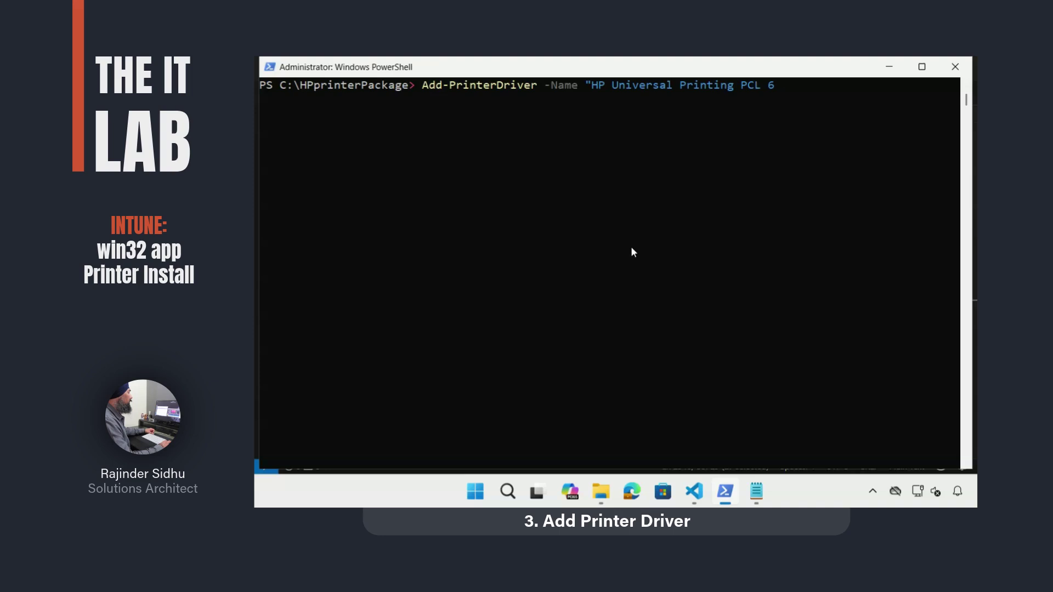
text(" -confi)
key(Tab)
text(:$false)
key(Return)
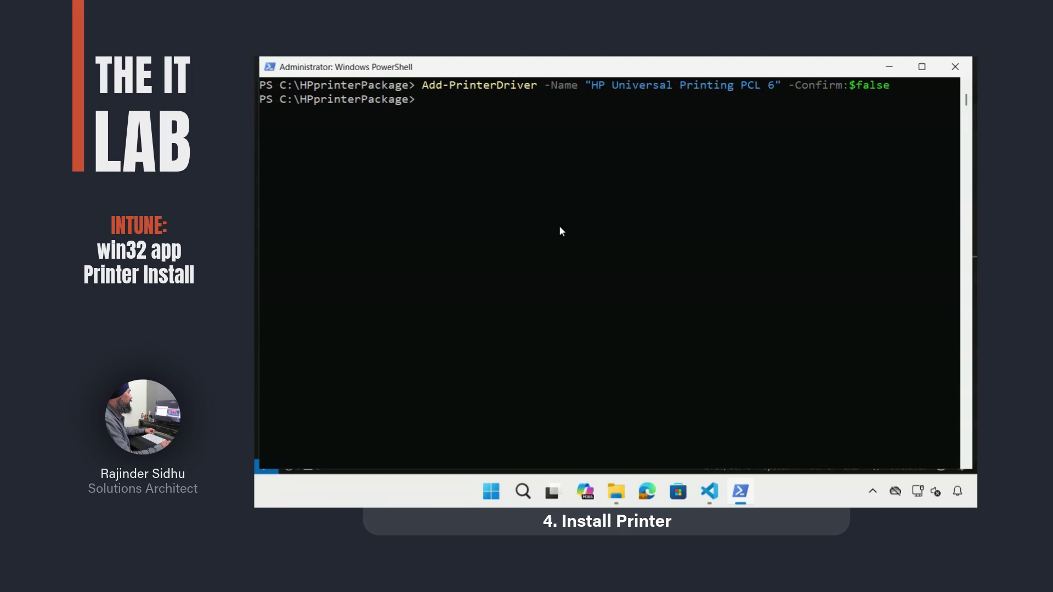
- Create printer port IP_192.168.1.10 for host 192.168.1.10, correcting the mistyped name
text(Add-PrinterPort -Name "IP)
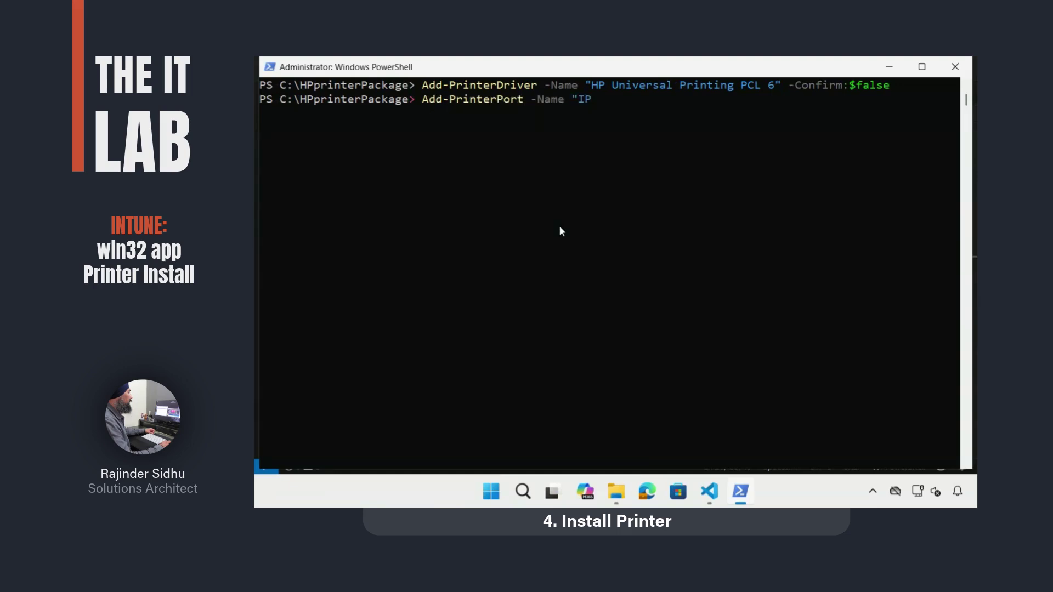
text(_192.168.1.19" -PrinterHostAddress 192)
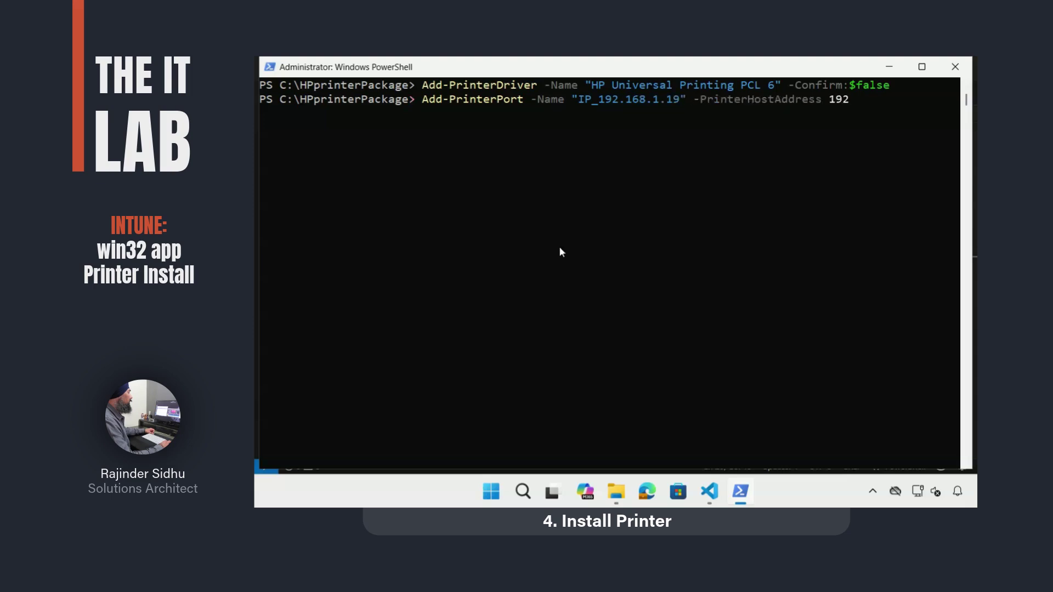
text(.168.1.10 -Confirm:$false)
key(Left)
key(Left)
key(Left)
key(Left)
key(Left)
key(Left)
key(Left)
key(Left)
key(Left)
key(Left)
key(Left)
key(Left)
key(Left)
key(Left)
key(Left)
key(Left)
key(Left)
key(Left)
key(Left)
key(Left)
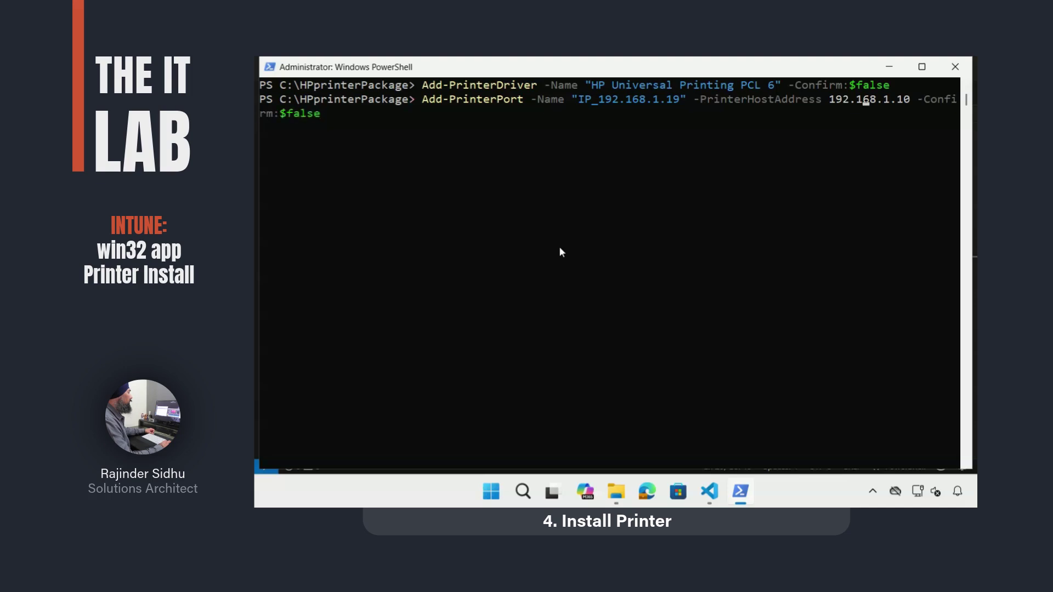
key(BackSpace)
text(0)
key(Return)
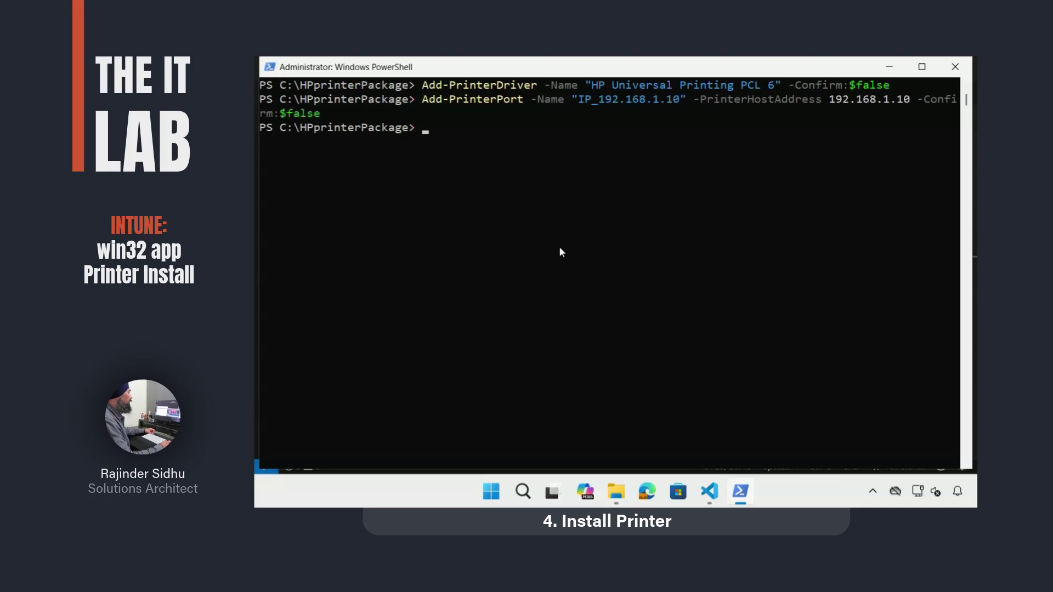
- Enter Add-Printer for TestPrinter using HP Universal Printing PCL 6 on port IP_192.168.1.10
text(add-printer)
text(-Name)
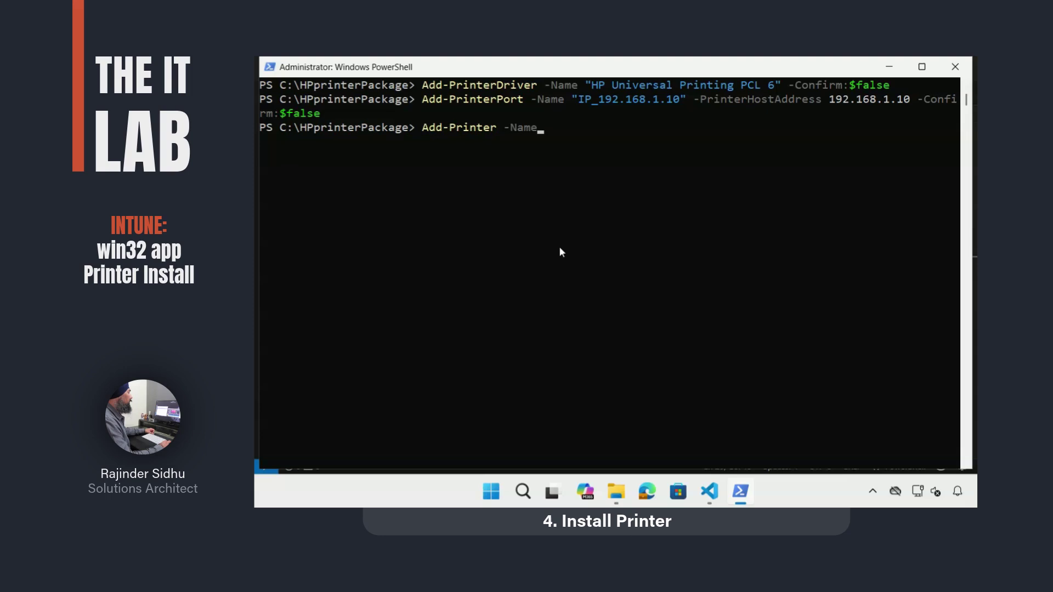
text( "TestPrinter" -DriverName ")
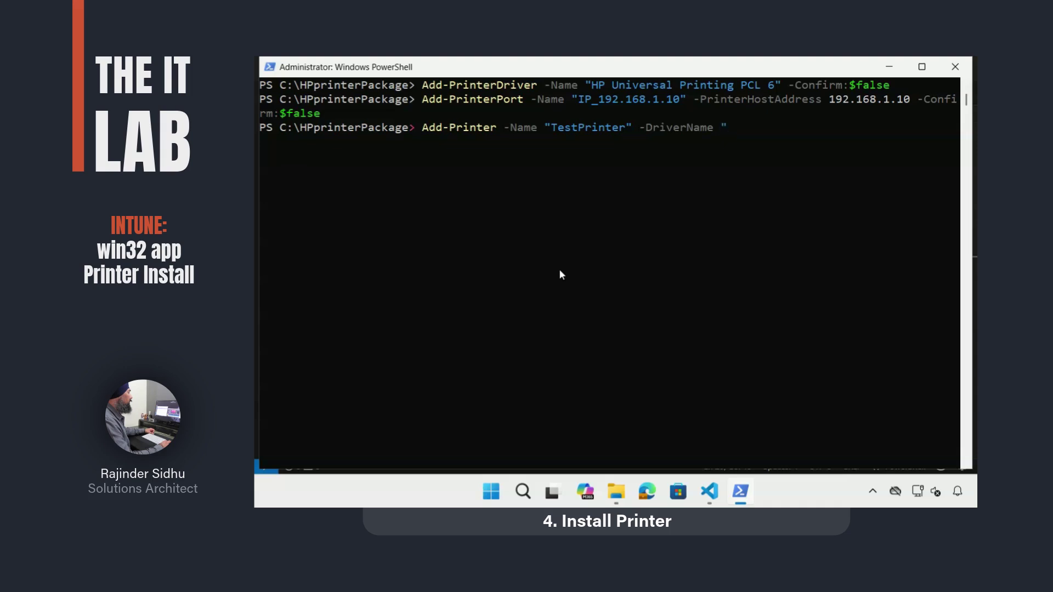
key(ctrl+v)
text(" )
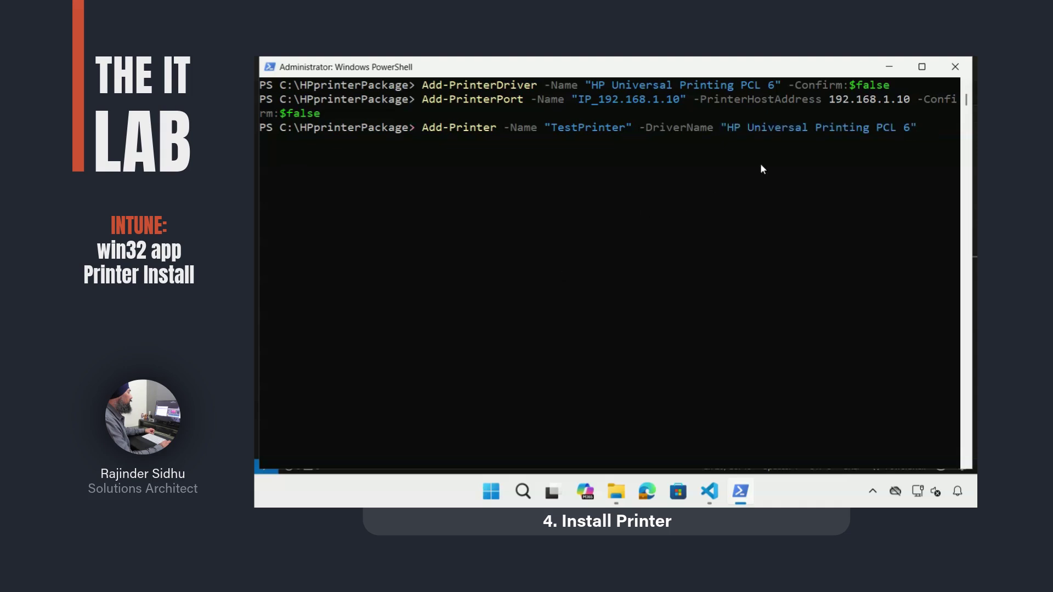
text(-PortName "IP_192.168.1.10" -)
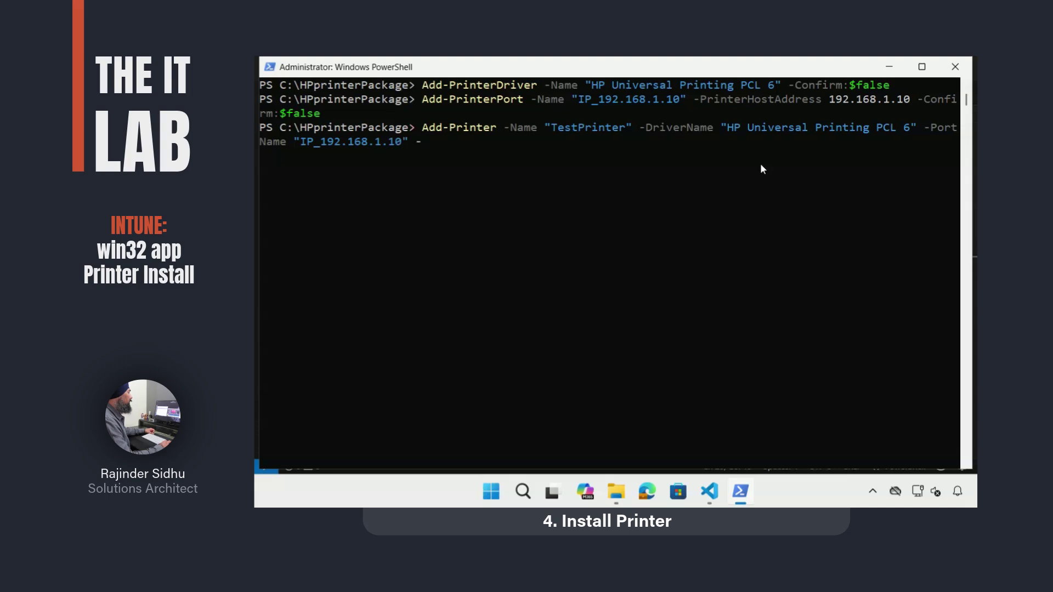
text(Confirm:$false)
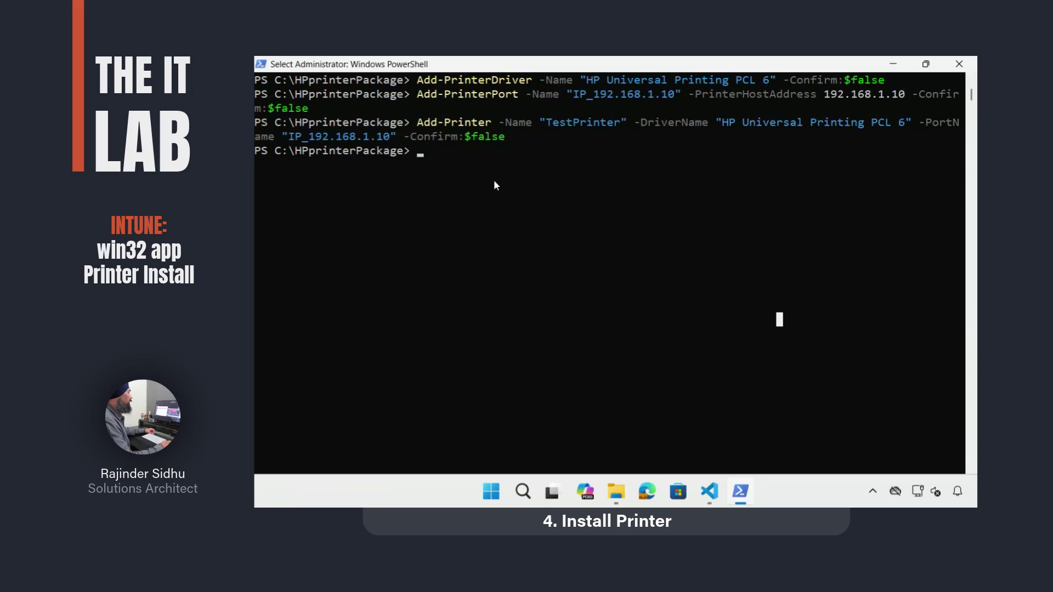
- Search for printer settings and open TestPrinter's printer properties
click(491, 483)
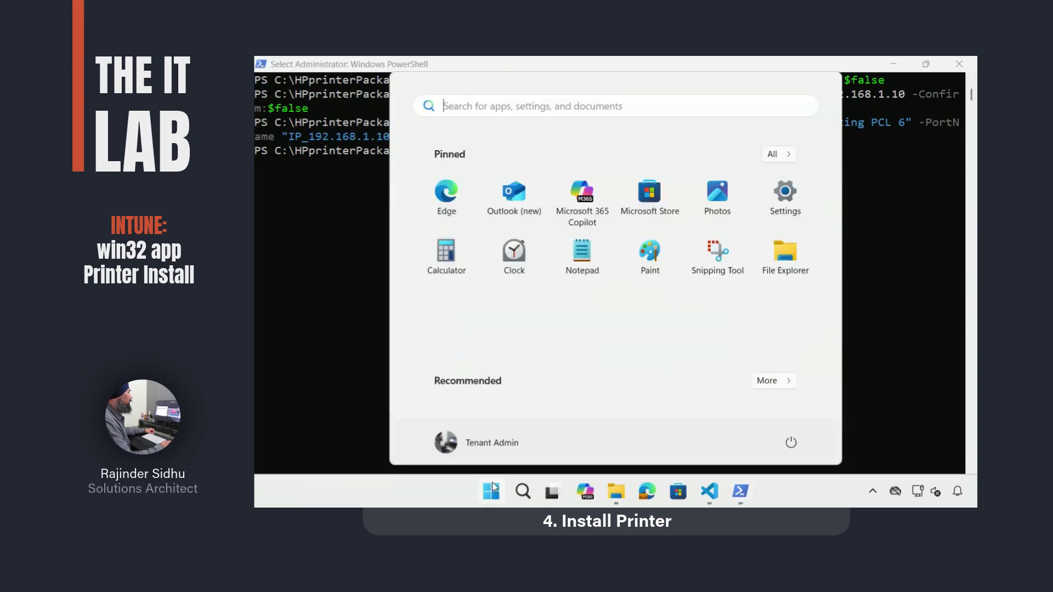
text(printer)
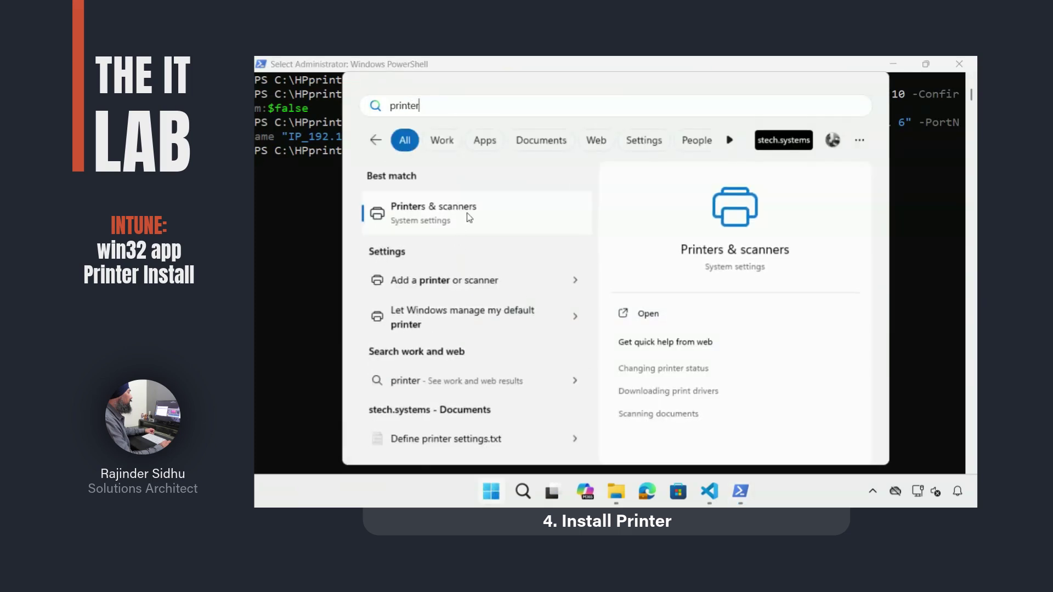
click(465, 215)
click(537, 219)
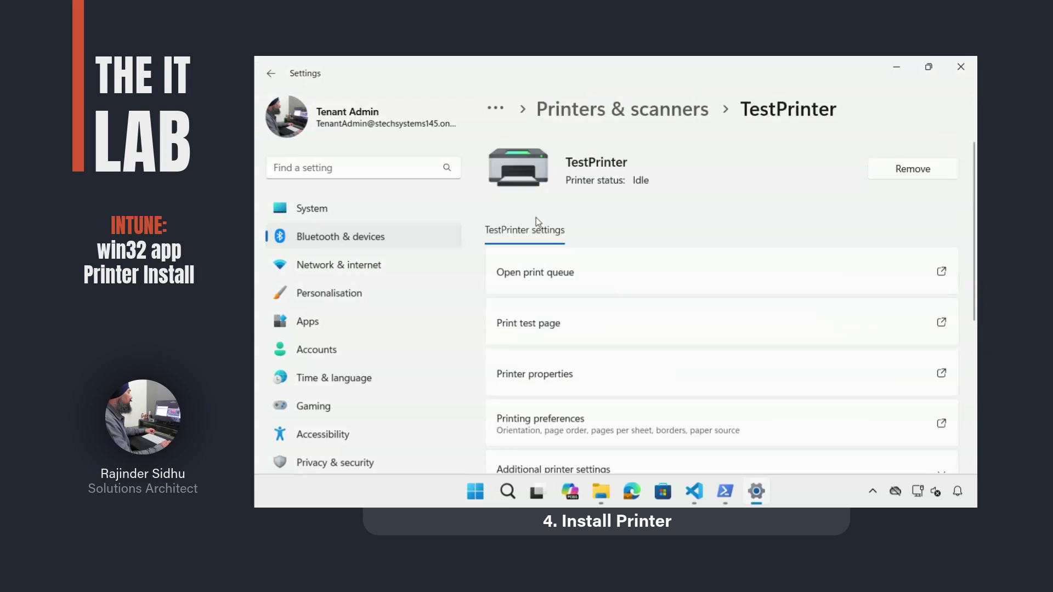
click(535, 366)
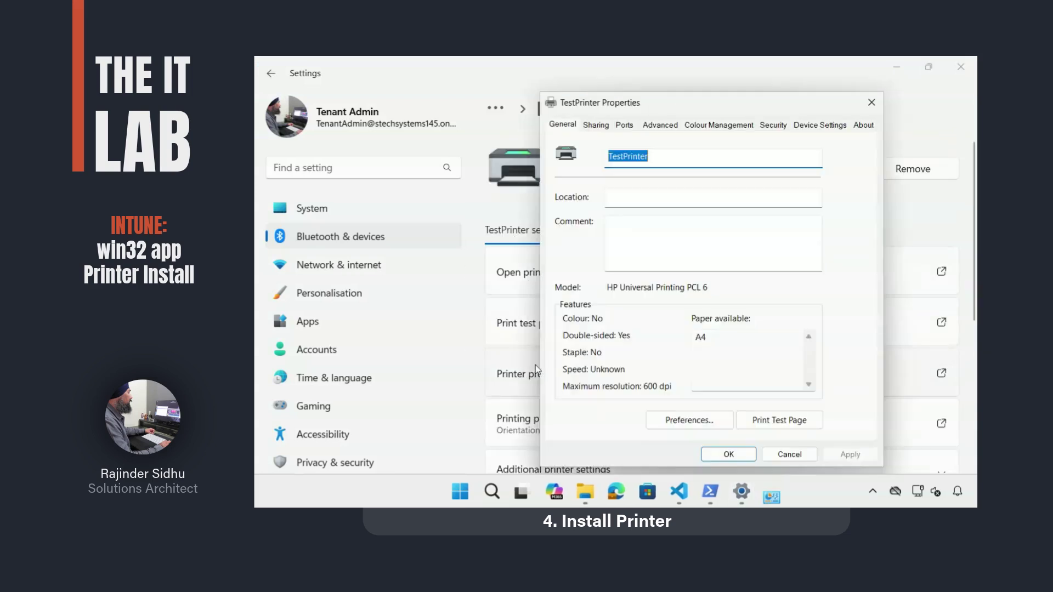
- Check TestPrinter's model, then review its Ports and About tabs
drag(713, 287, 605, 288)
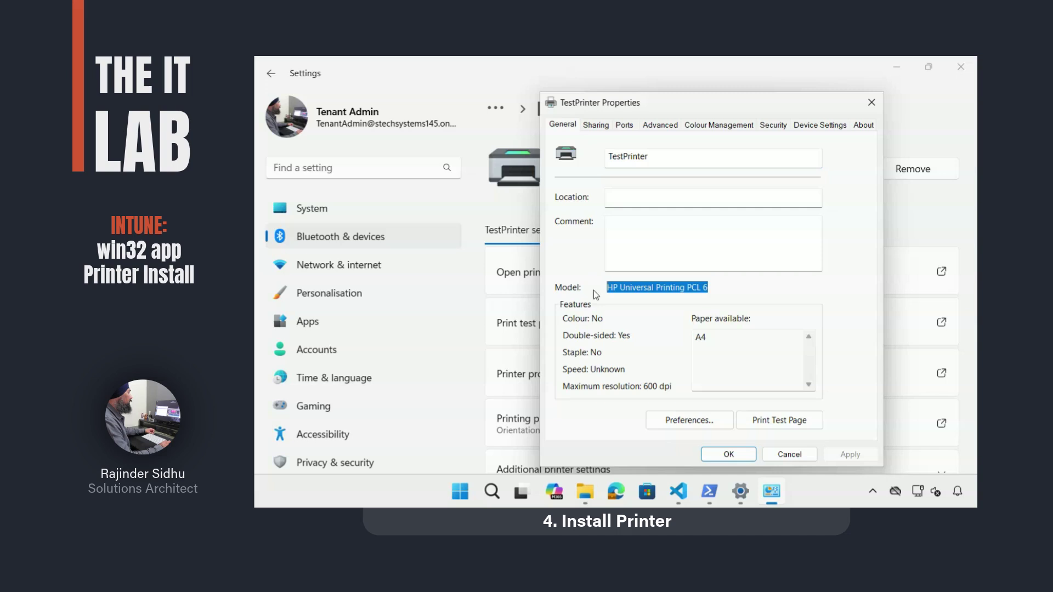
click(731, 288)
click(625, 125)
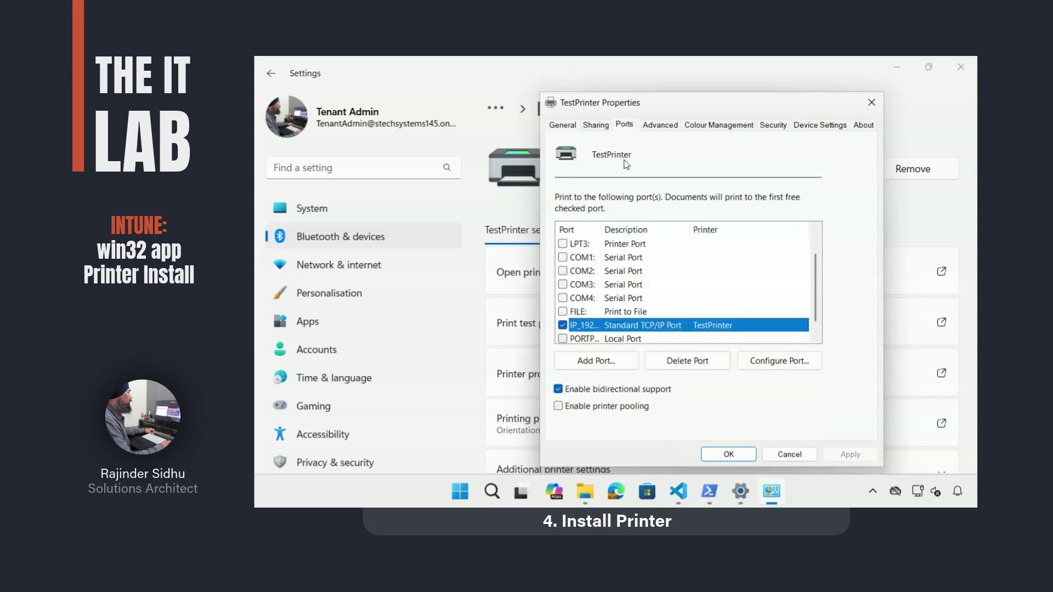
scroll(636, 252, left, 2)
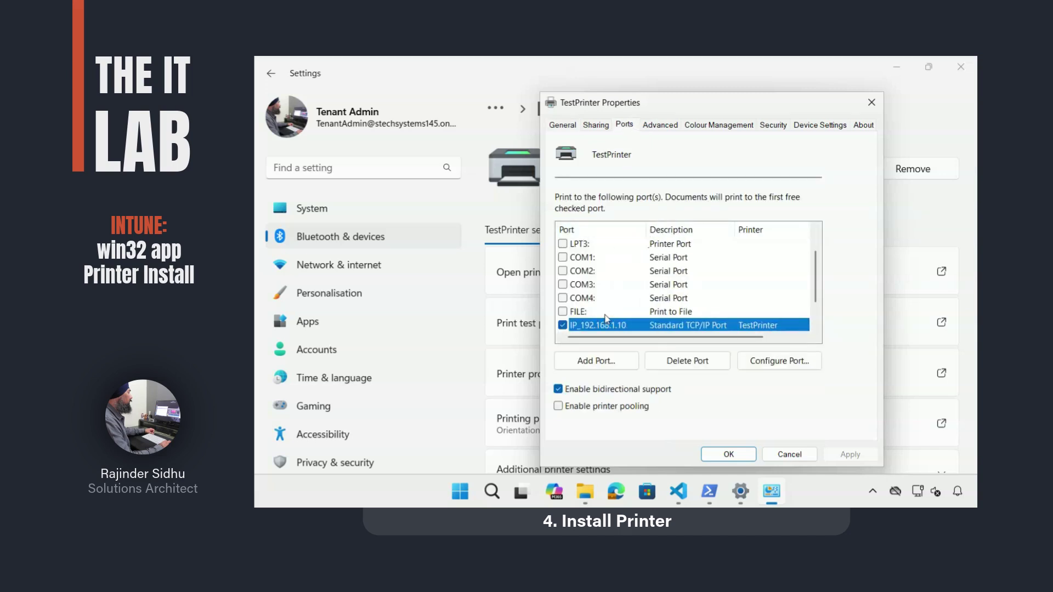
click(865, 126)
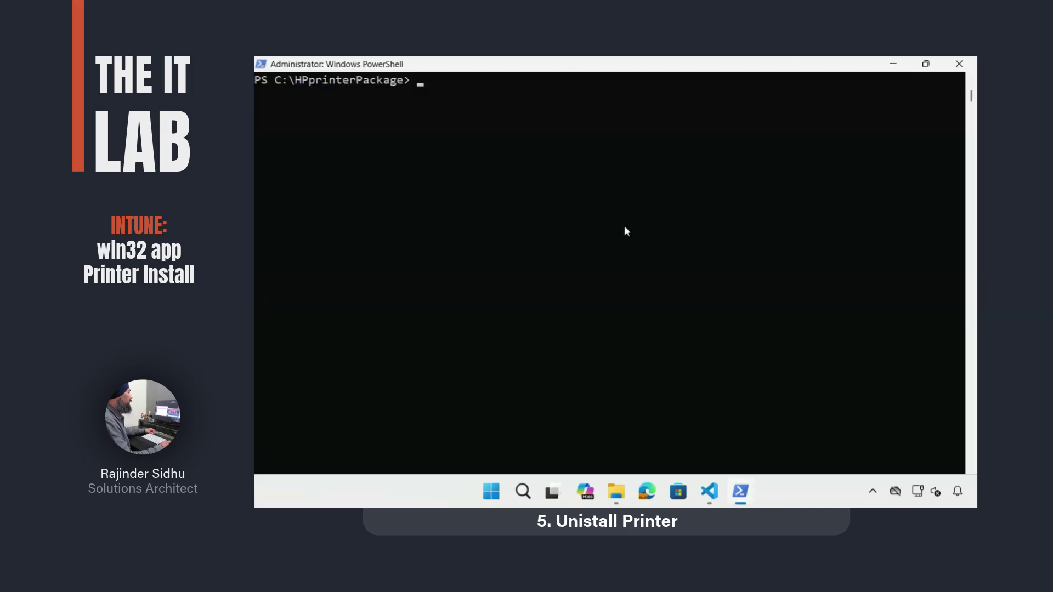
- Run Remove-Printer -Name "TestPrinter" -Confirm:$false
text(remove-print)
key(Tab)
text(-nam)
key(Tab)
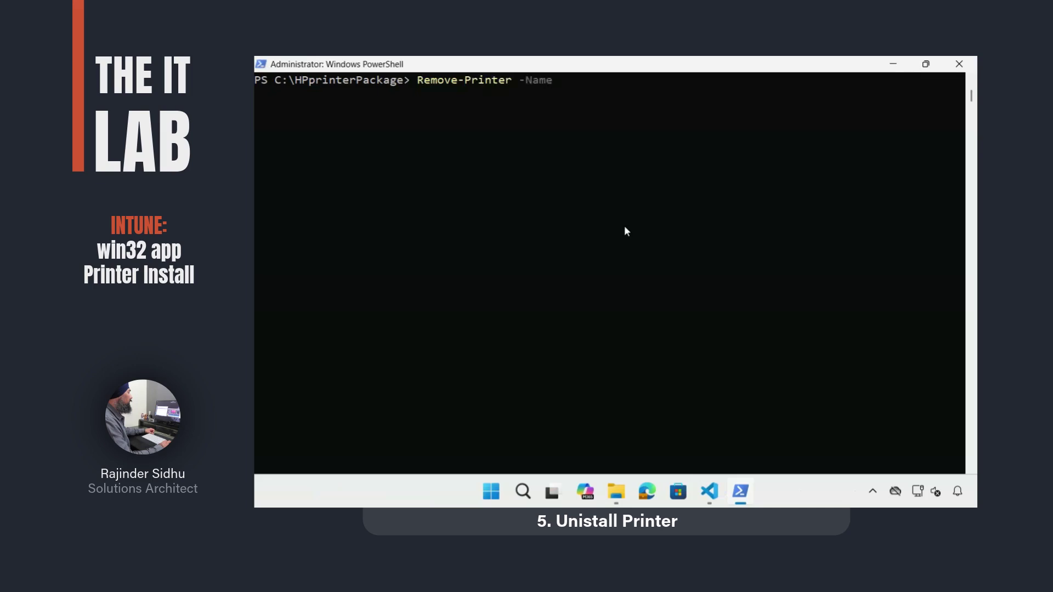
text("TestPrinter" -confi)
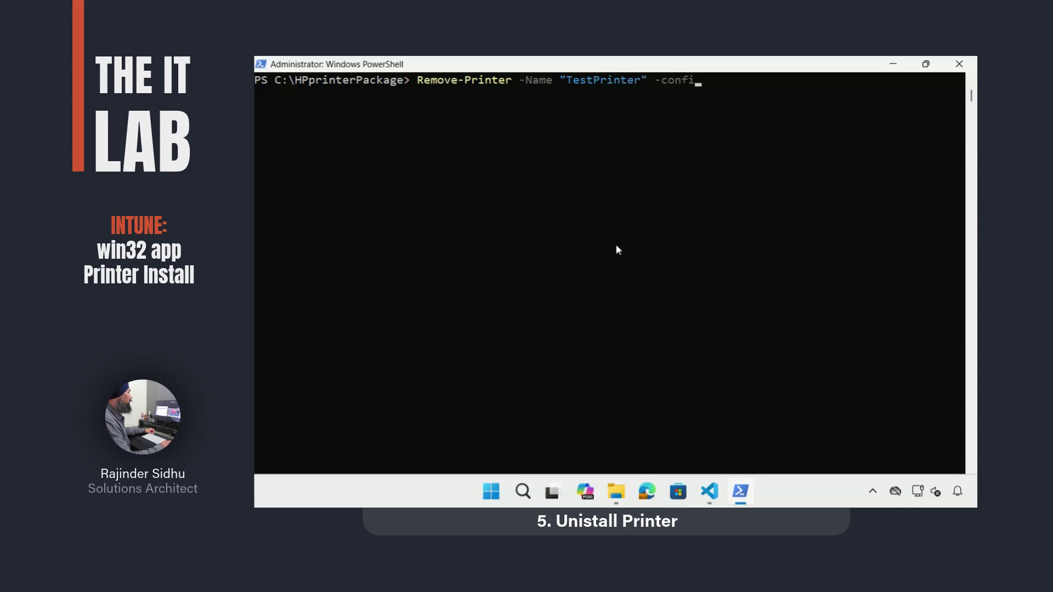
key(Tab)
text(:$false)
key(Return)
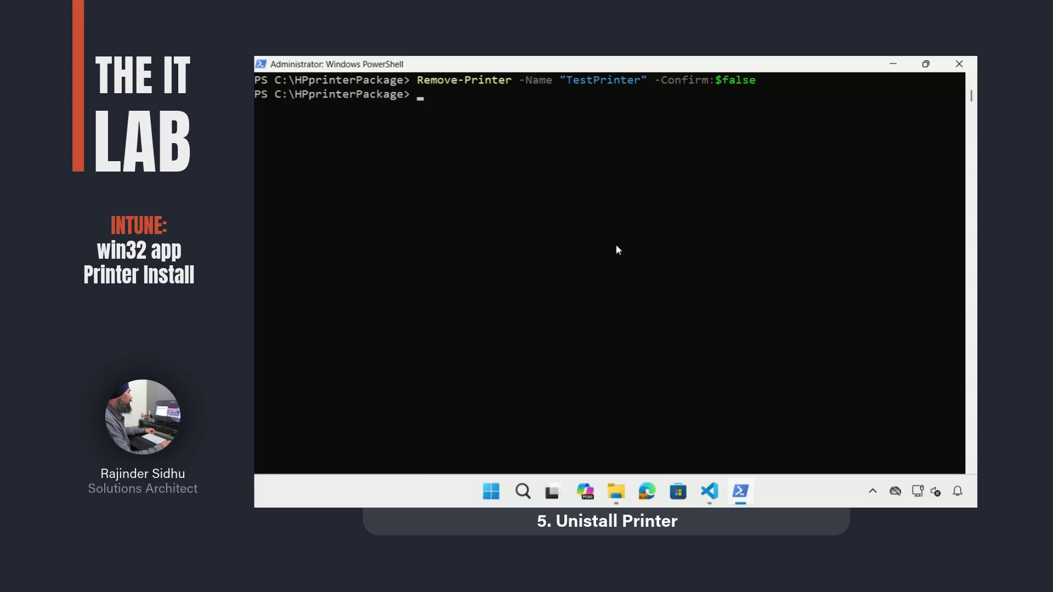
- Run Remove-PrinterPort -Name "IP_192.168.1.10" -Confirm:$false
text(remove-pri)
key(Tab)
text(p)
key(Tab)
text(-)
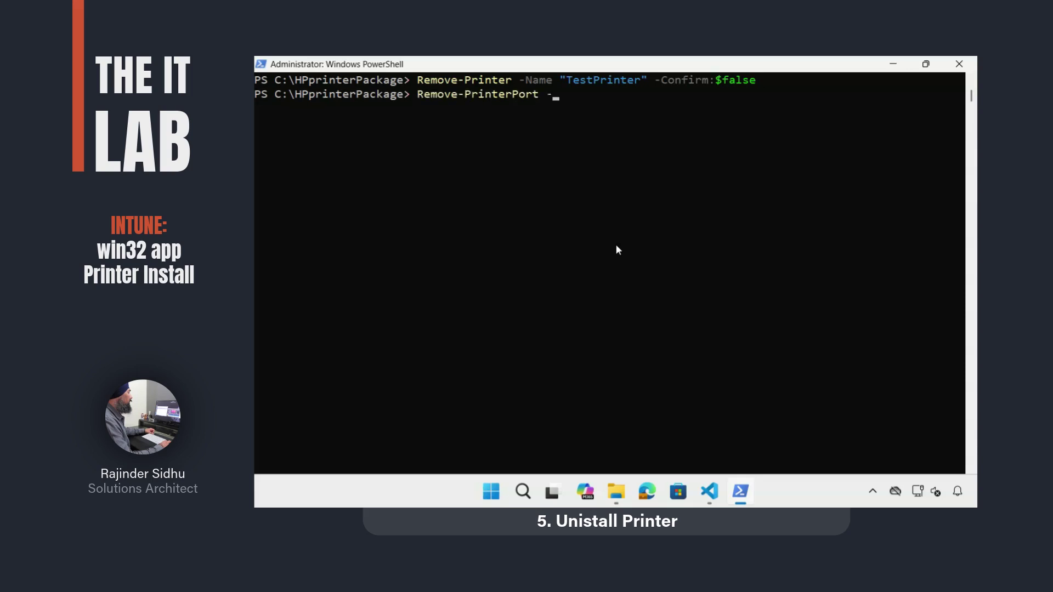
text(Name "IP_192.168.1.10)
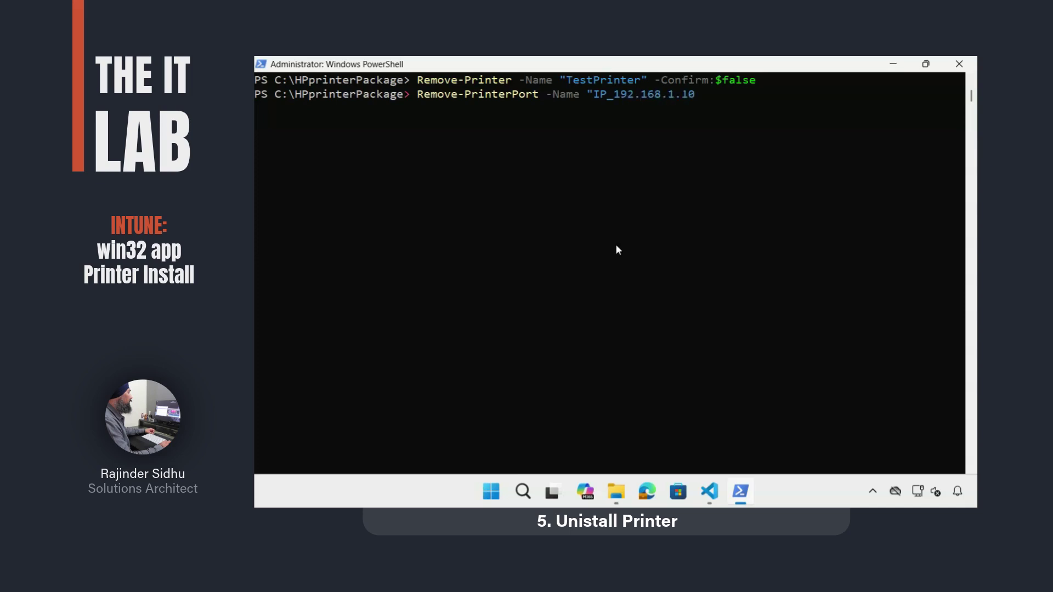
text(" -conf)
key(Tab)
text(:$false)
key(Return)
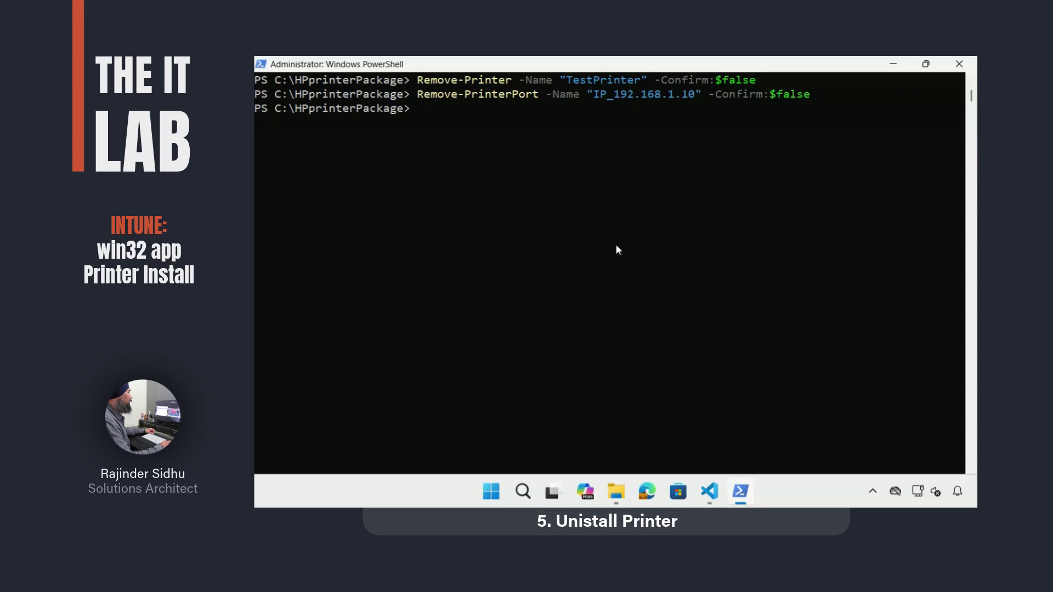
- Search 'prin' and open Printers & scanners to confirm the removal
click(493, 482)
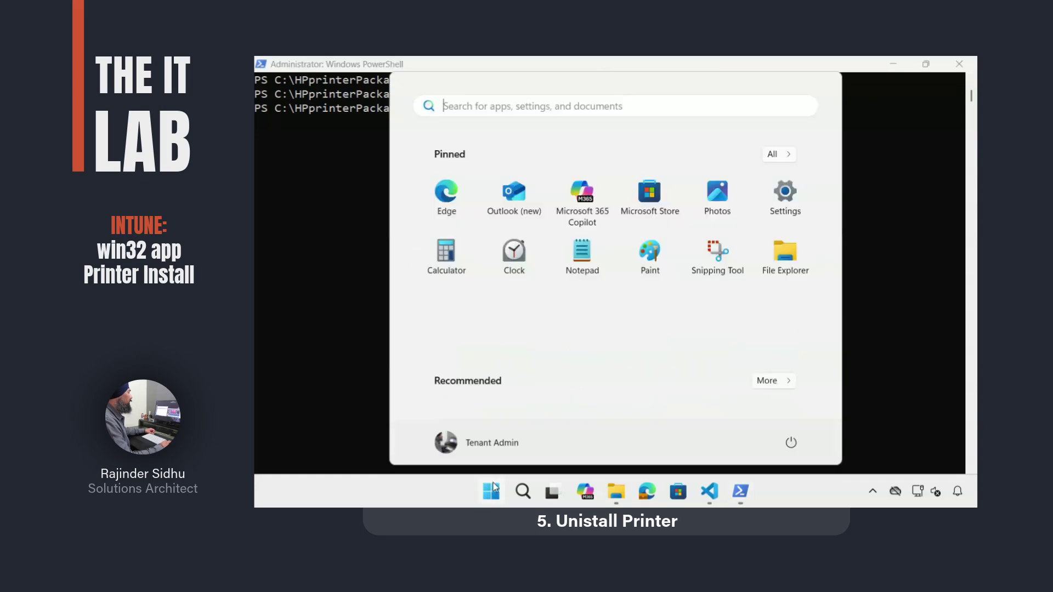
text(prin)
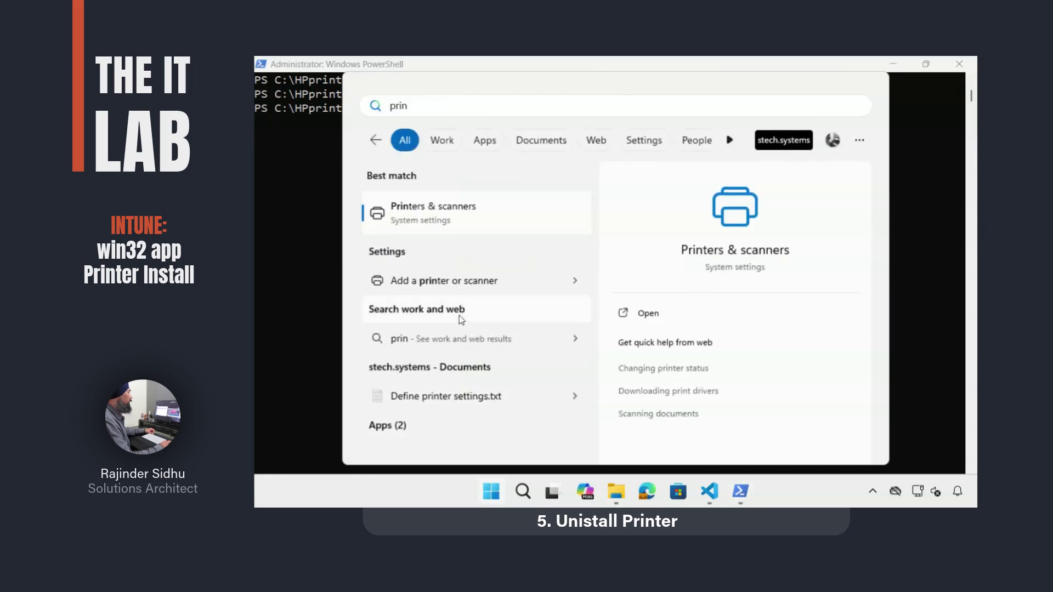
click(487, 228)
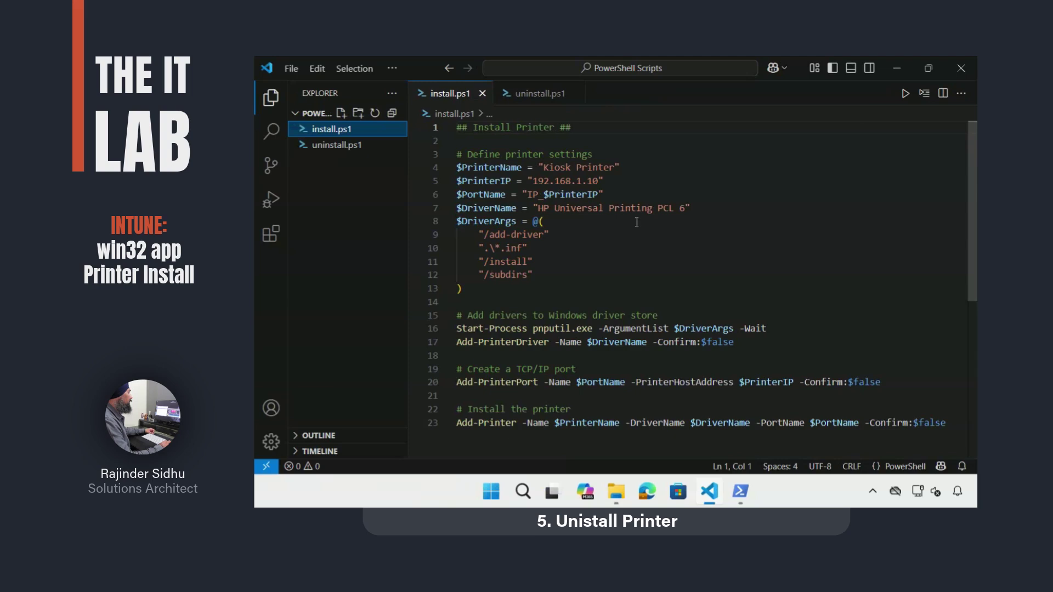
drag(692, 212, 455, 174)
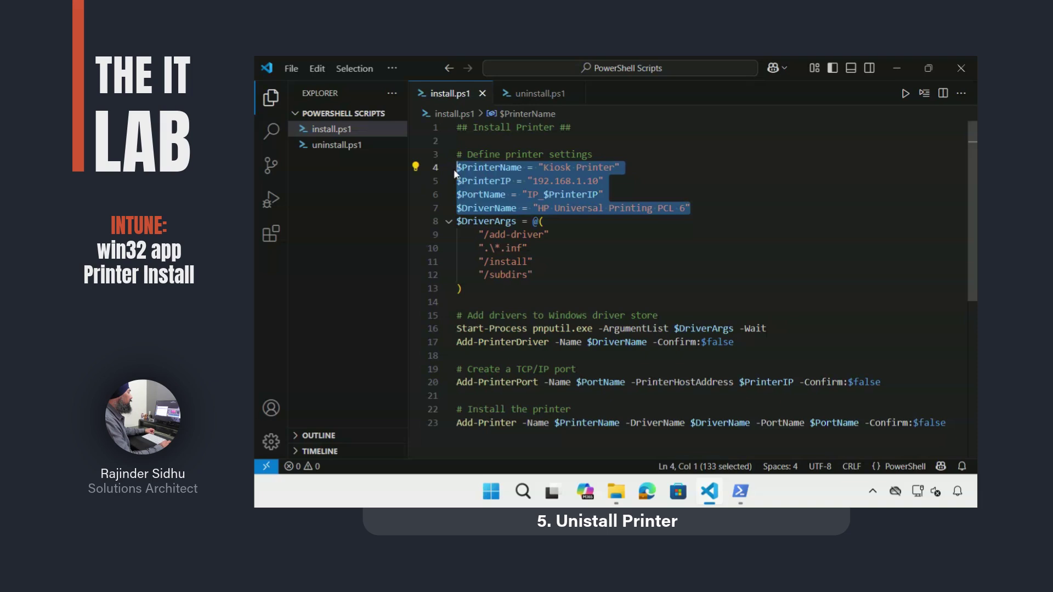
click(605, 273)
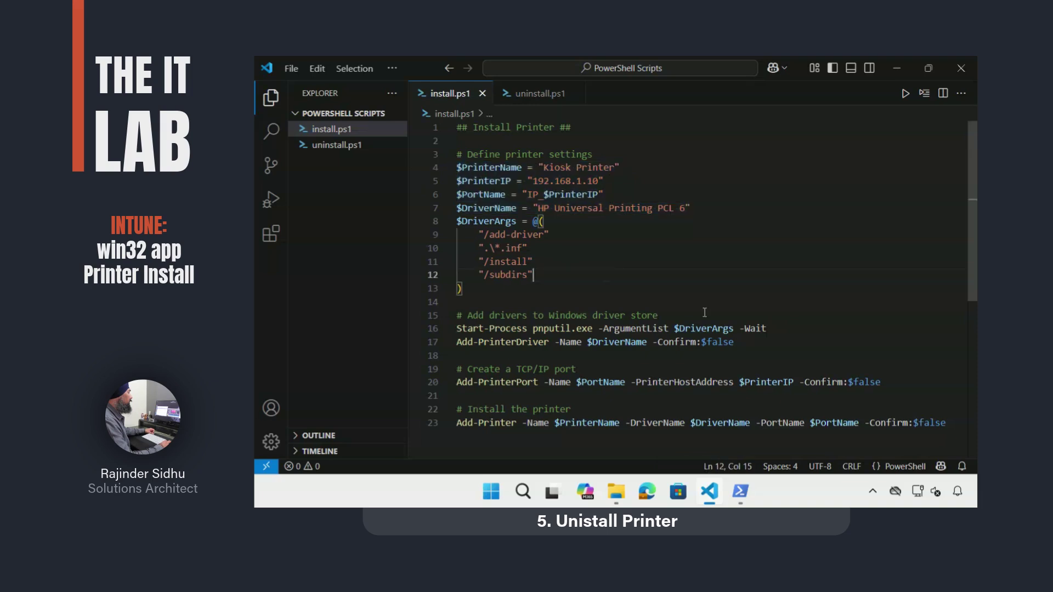
double_click(690, 324)
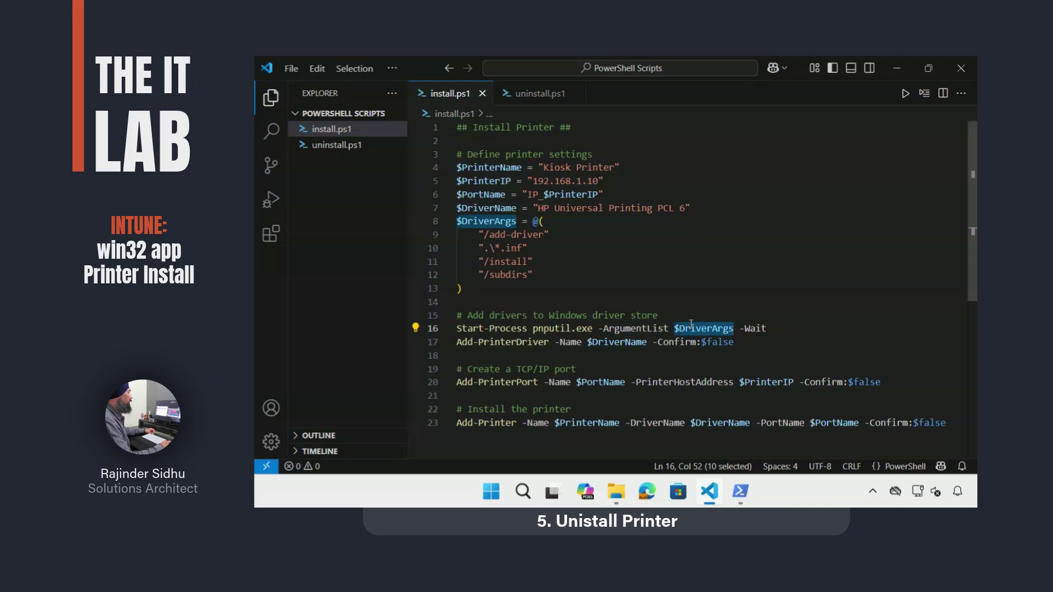
drag(485, 291, 455, 222)
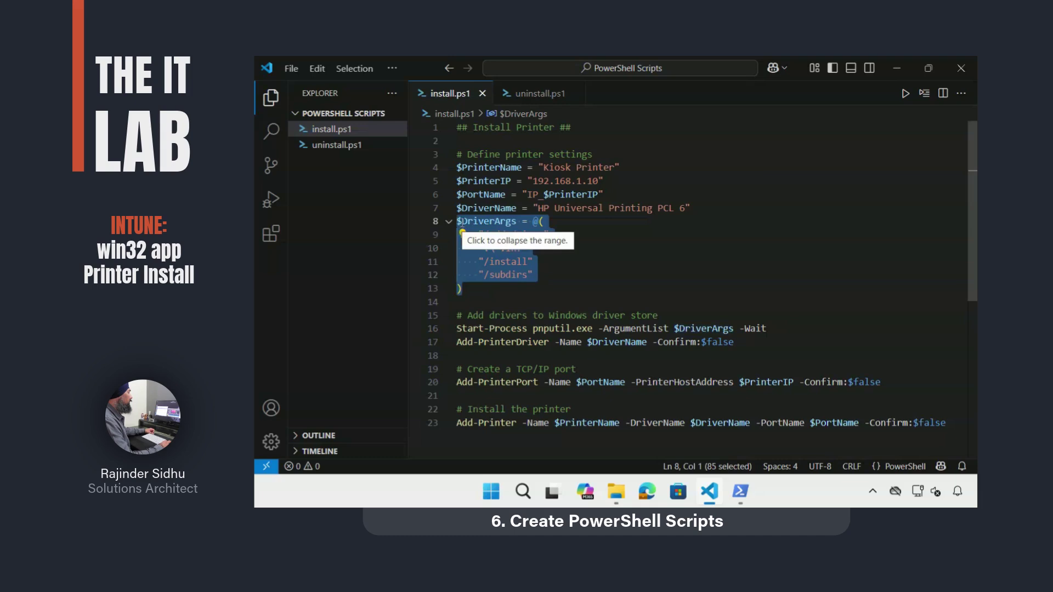
click(592, 267)
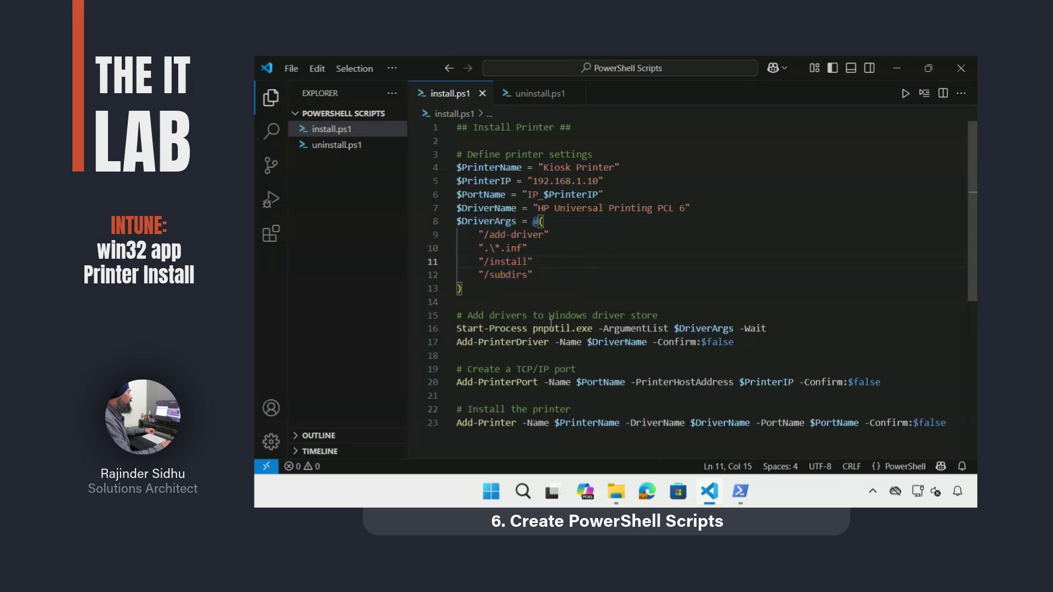
double_click(504, 342)
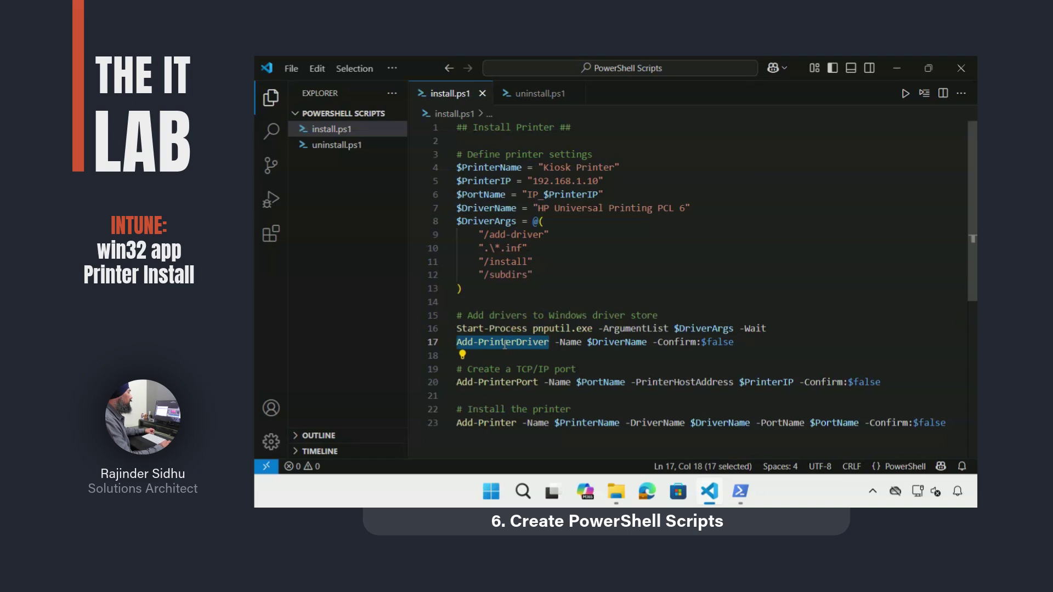
double_click(503, 383)
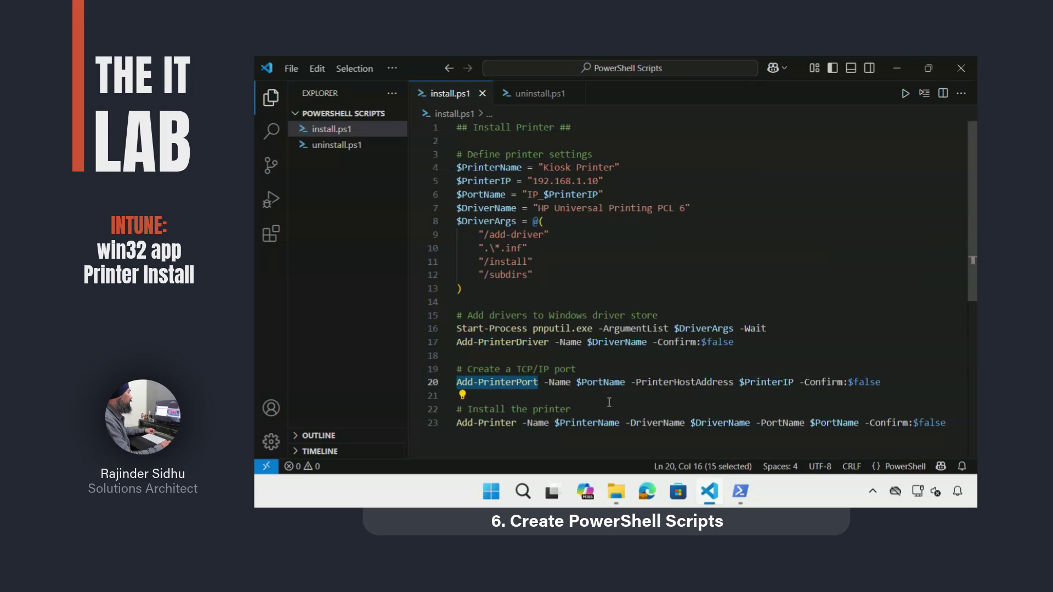
double_click(491, 422)
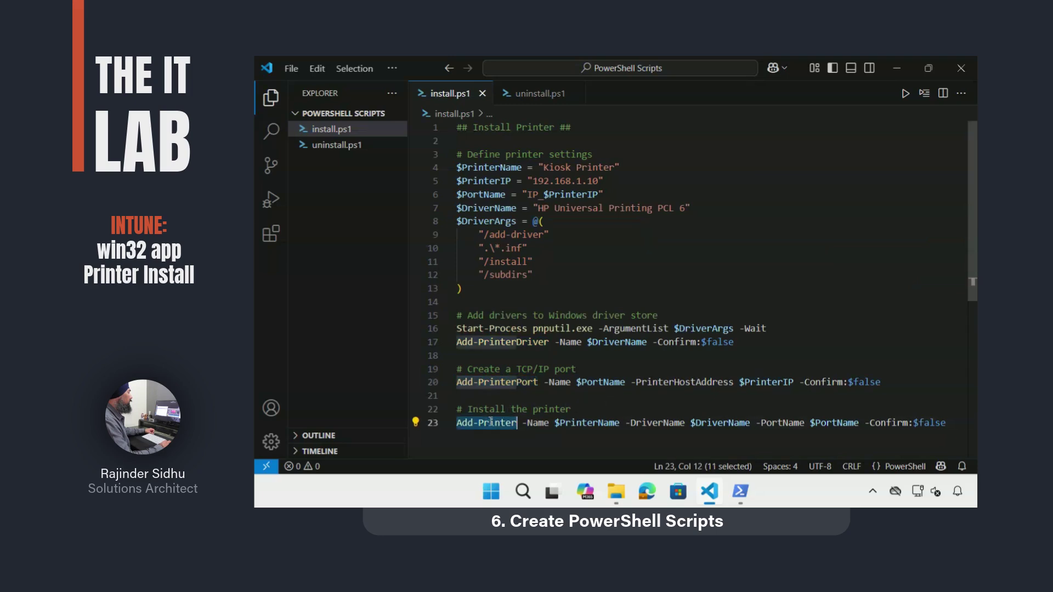
click(608, 410)
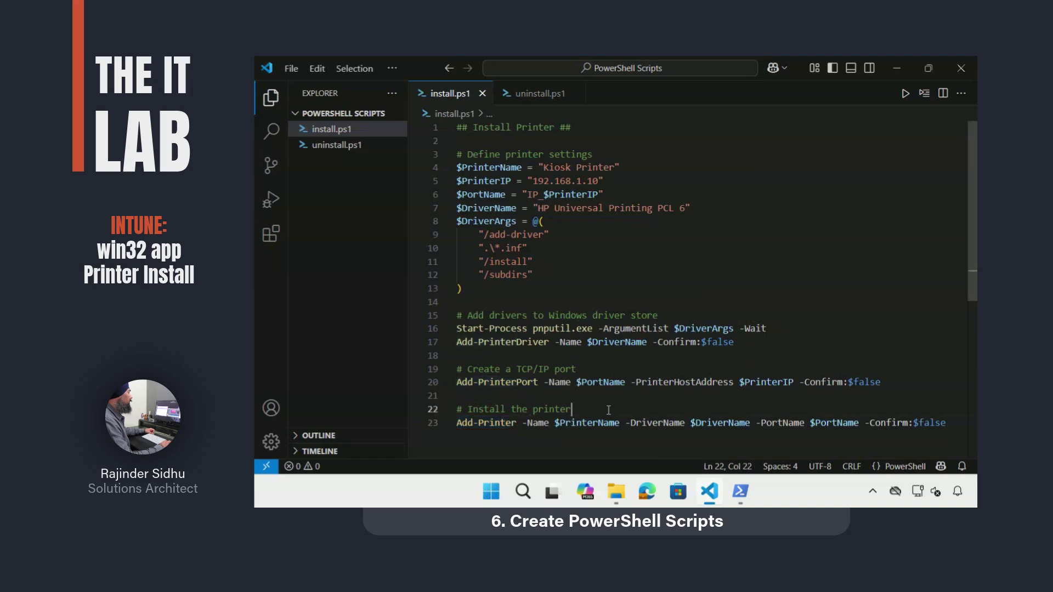
- Open uninstall.ps1 and highlight its printer variables, Remove-Printer and Remove-PrinterPort commands
click(352, 146)
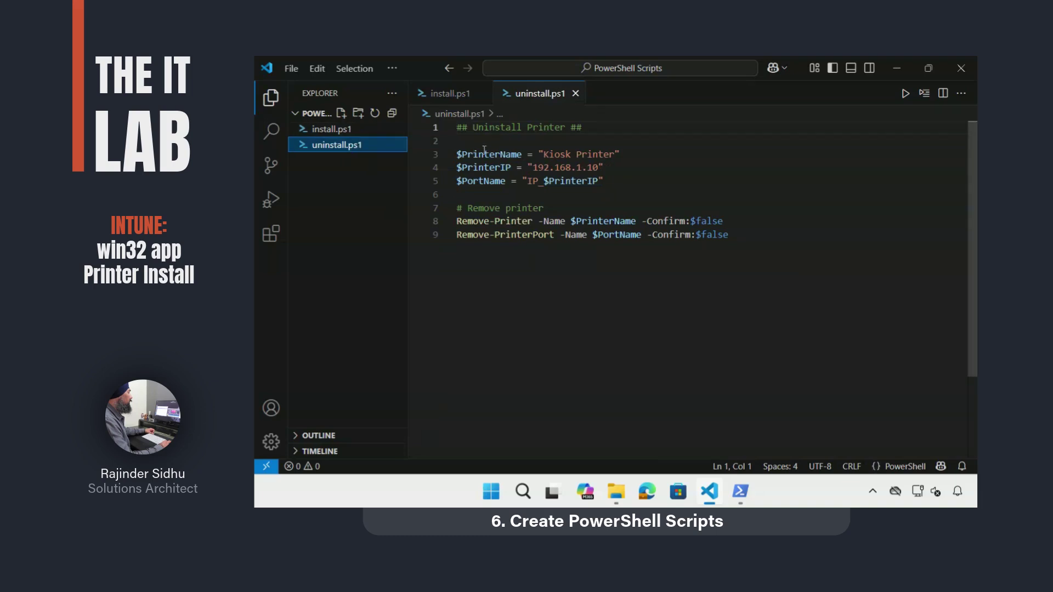
drag(607, 183, 448, 155)
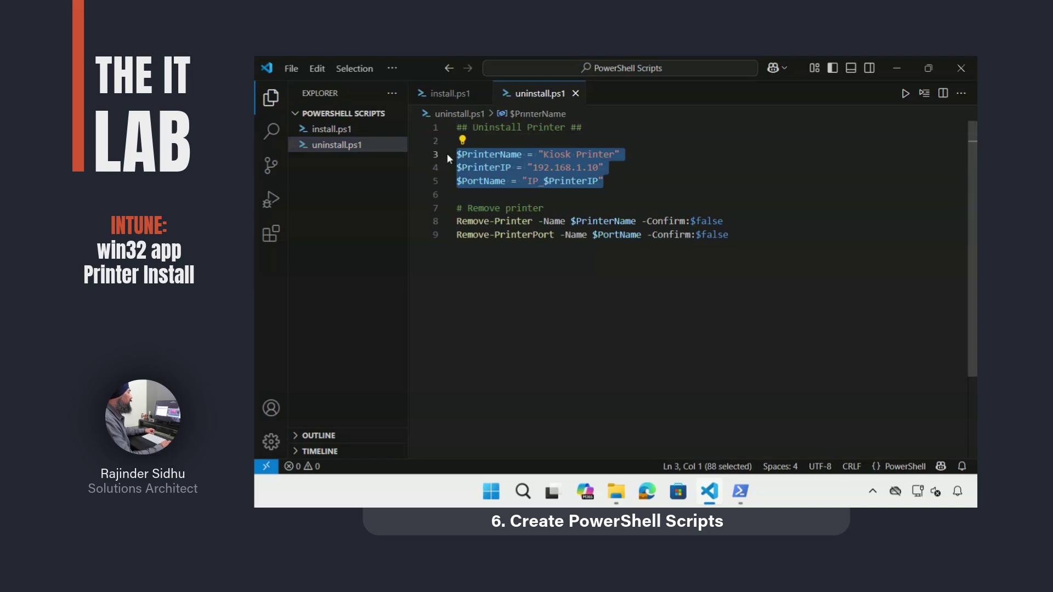
click(656, 186)
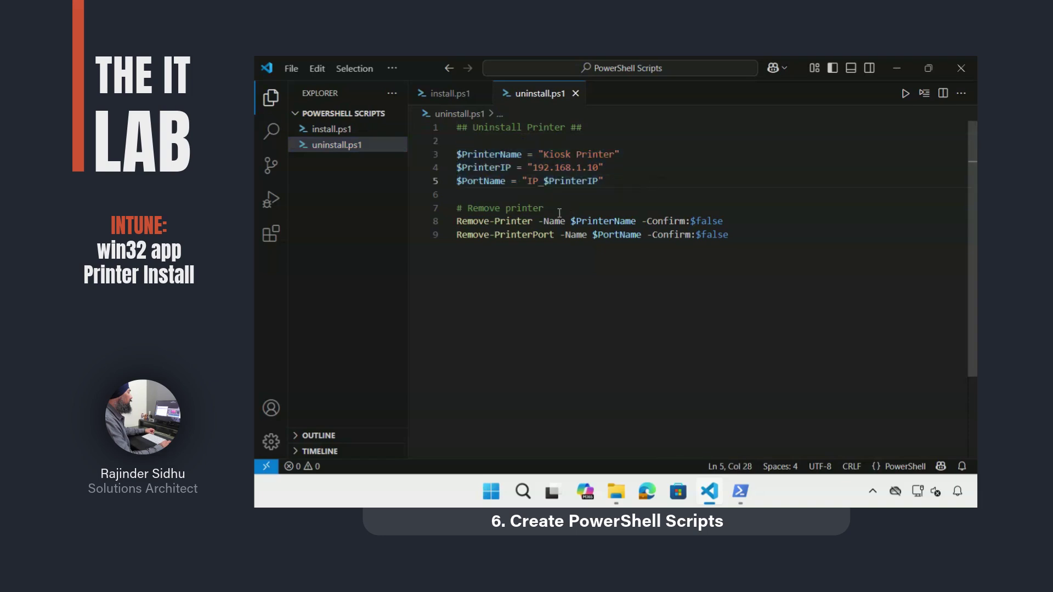
double_click(523, 222)
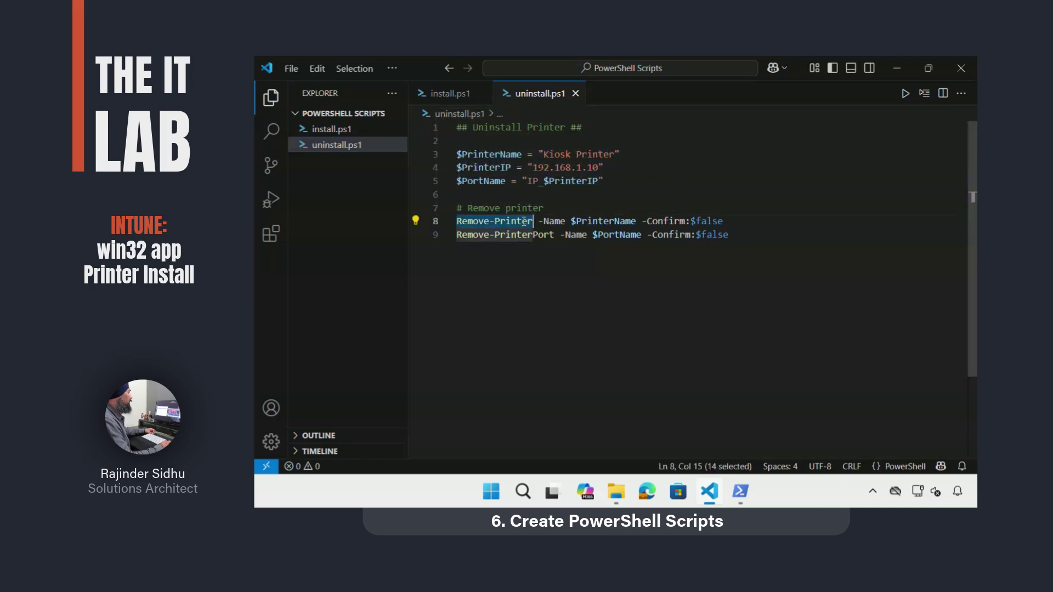
double_click(520, 234)
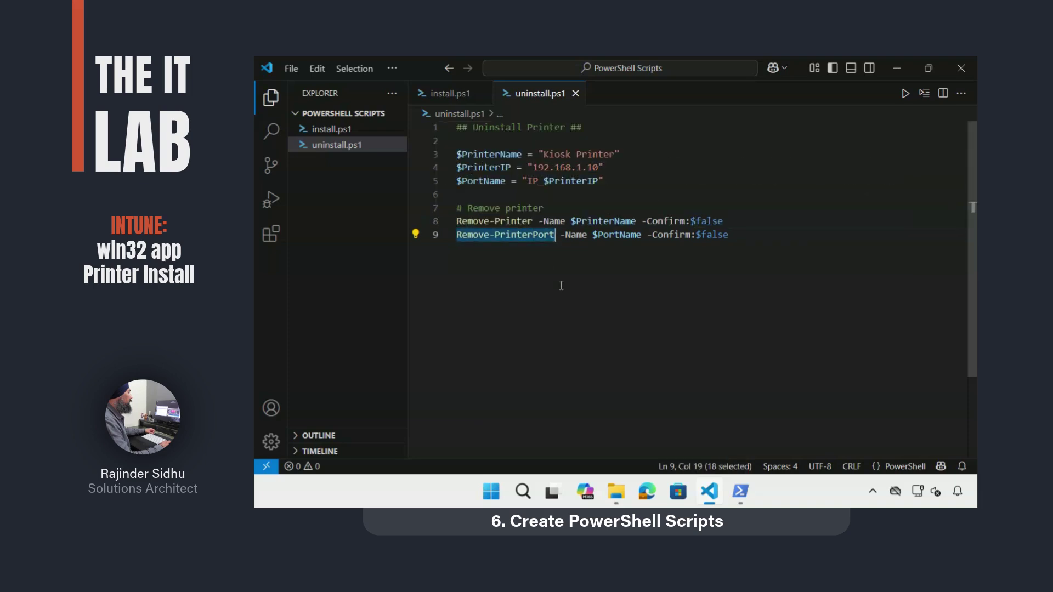
key(End)
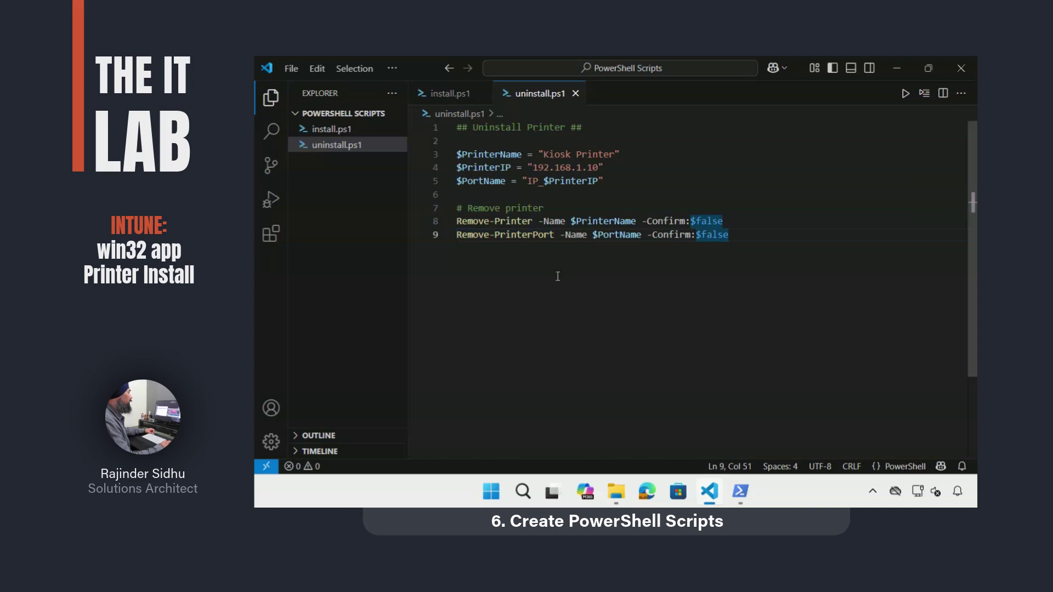
- Create a new file detect.ps1 containing Get-Printer -Name "TestPrinter"
click(292, 70)
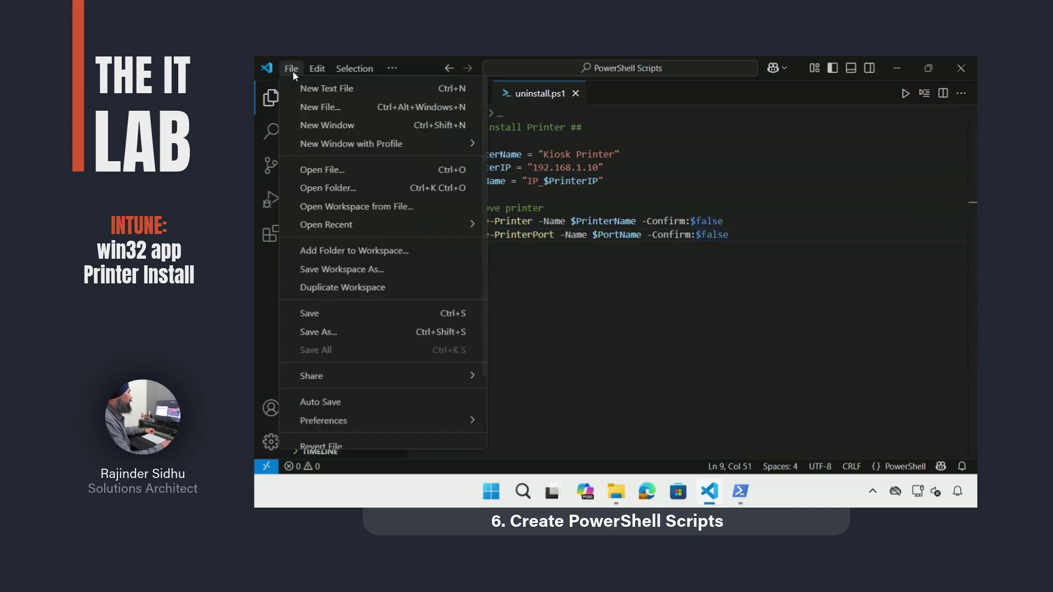
click(306, 90)
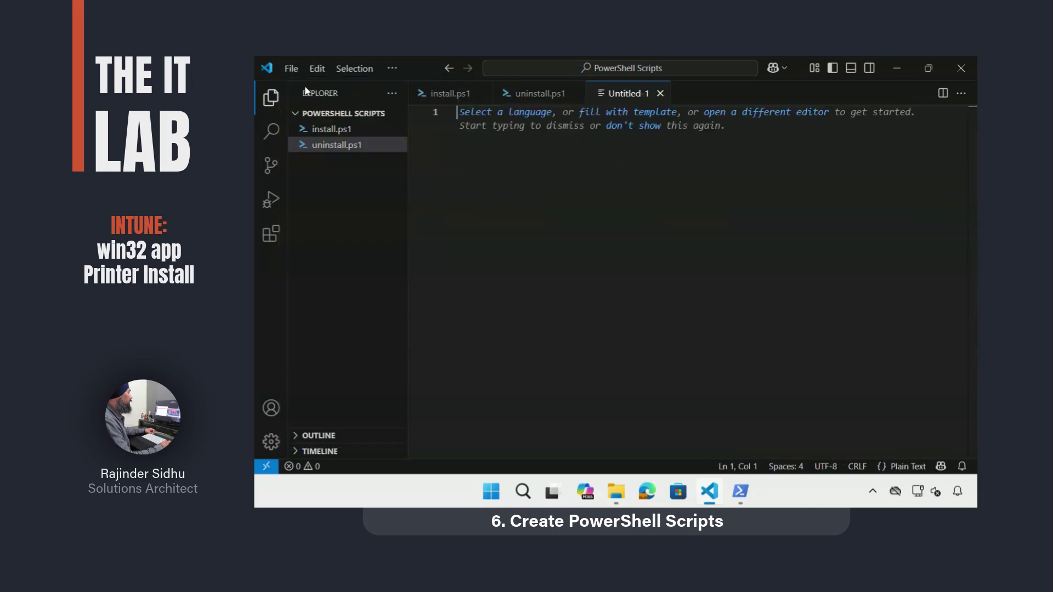
key(ctrl+s)
text(detect)
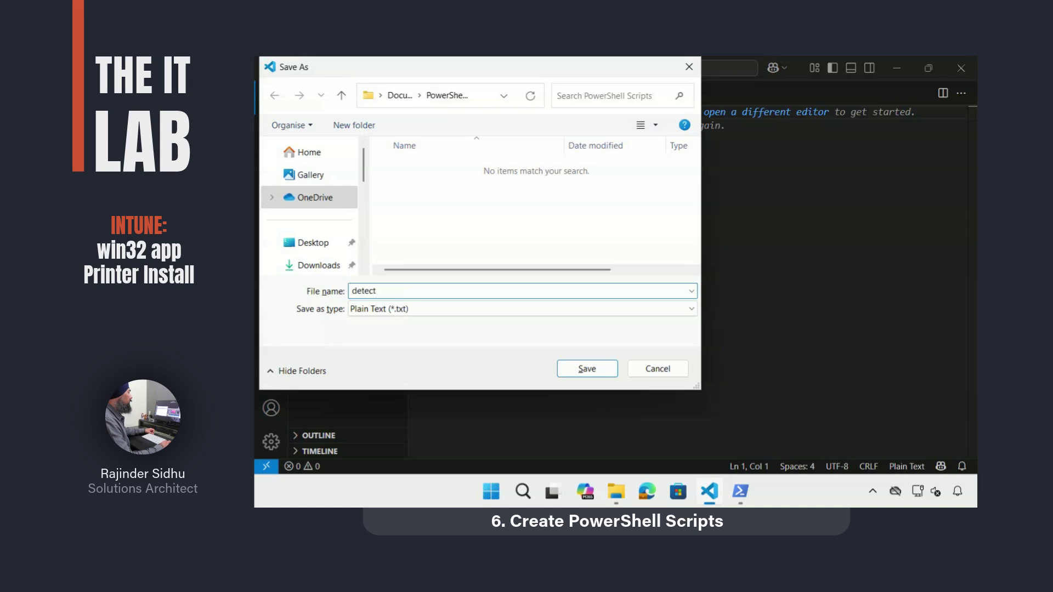
text(.ps1)
click(585, 366)
text(get-p)
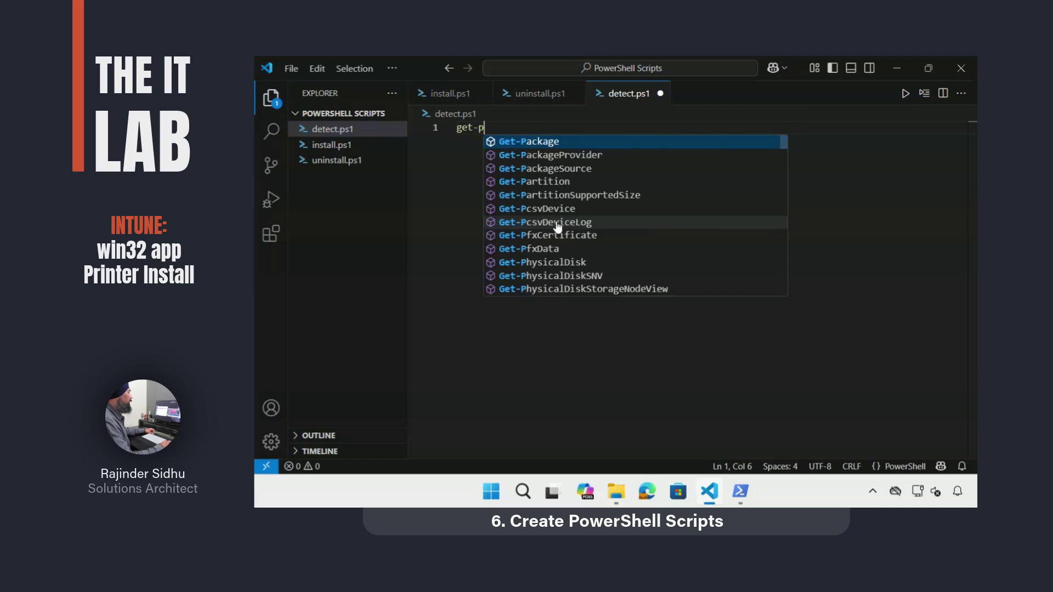
text(rinter)
key(Tab)
text(-)
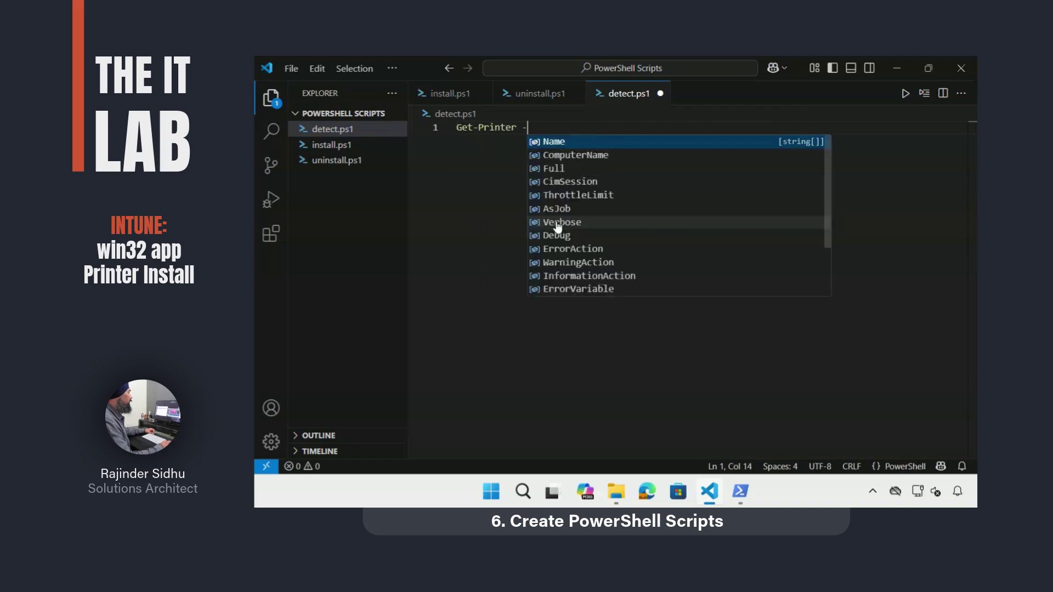
text(Name "TestPrinter)
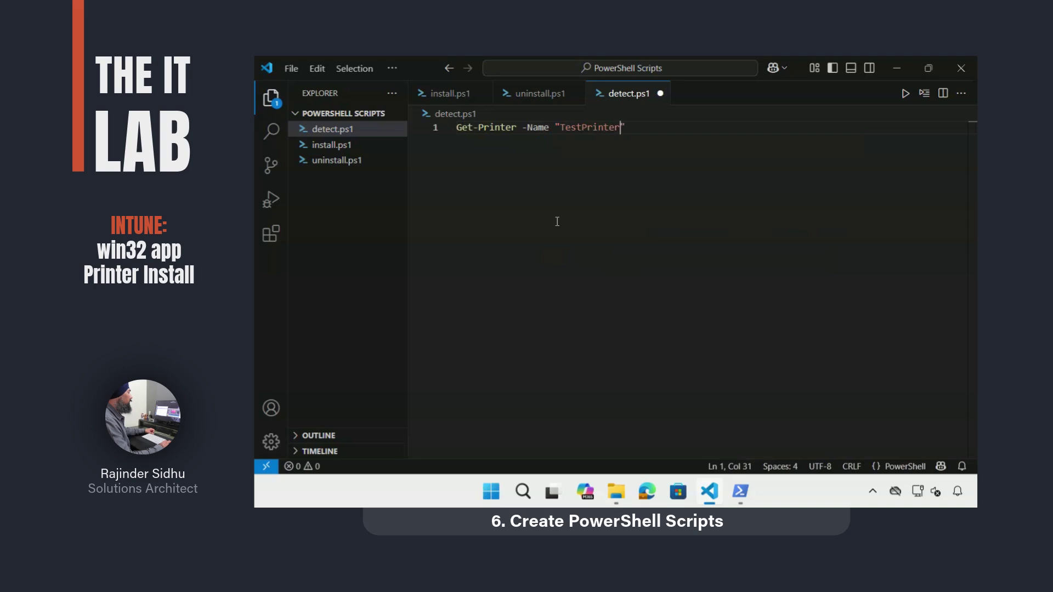
- Add a '## Detect Printer ##' heading and the $PrinterName = "Kiosk Printer" line copied from install.ps1
click(450, 98)
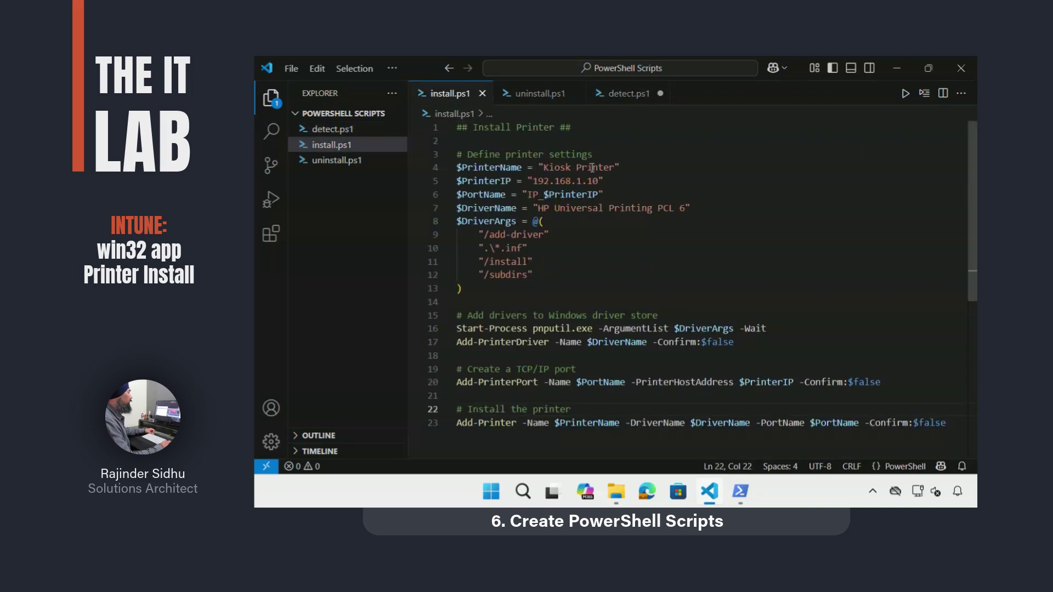
drag(592, 155, 621, 168)
key(ctrl+c)
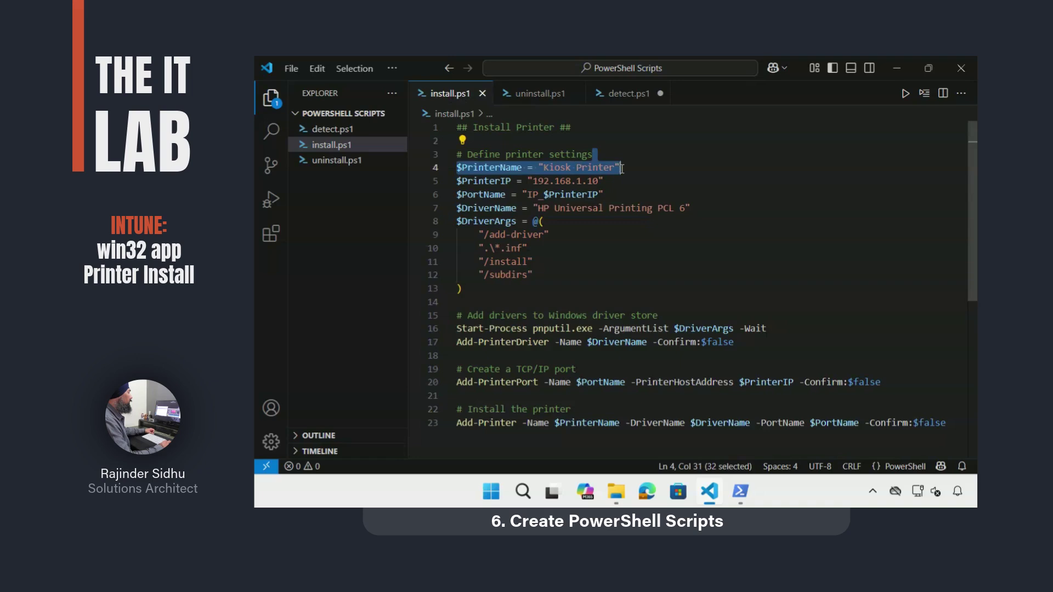
click(627, 93)
click(456, 127)
key(Return)
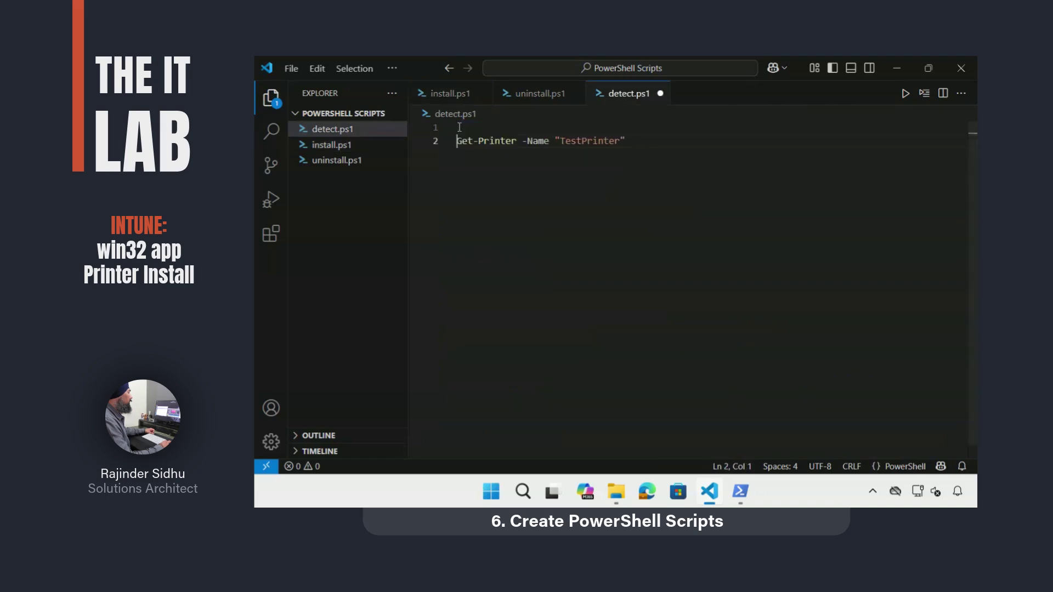
key(Return)
key(Return)
click(460, 127)
text(## D)
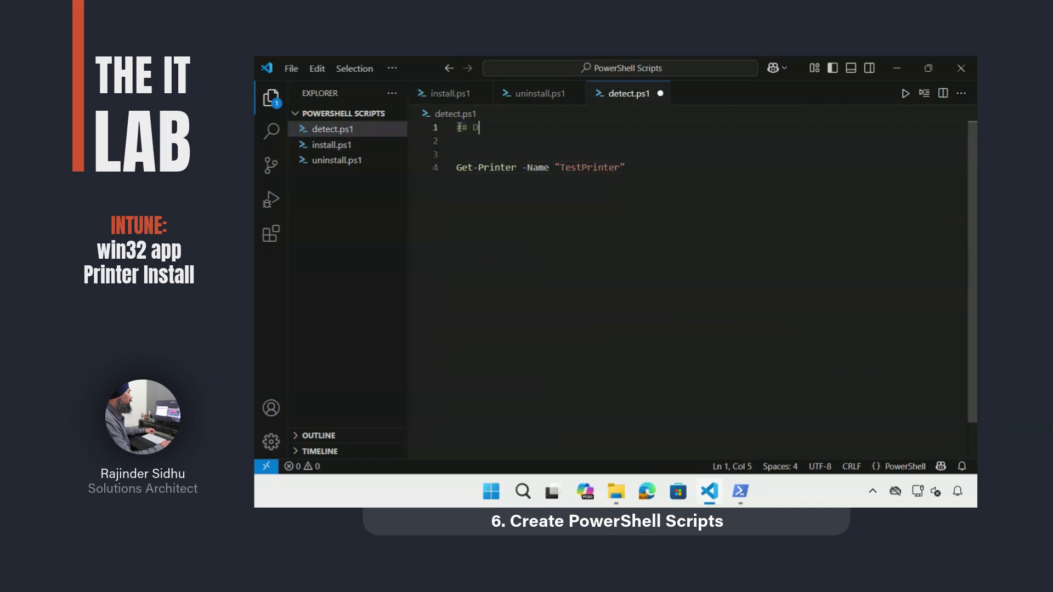
text(etect Printer ##)
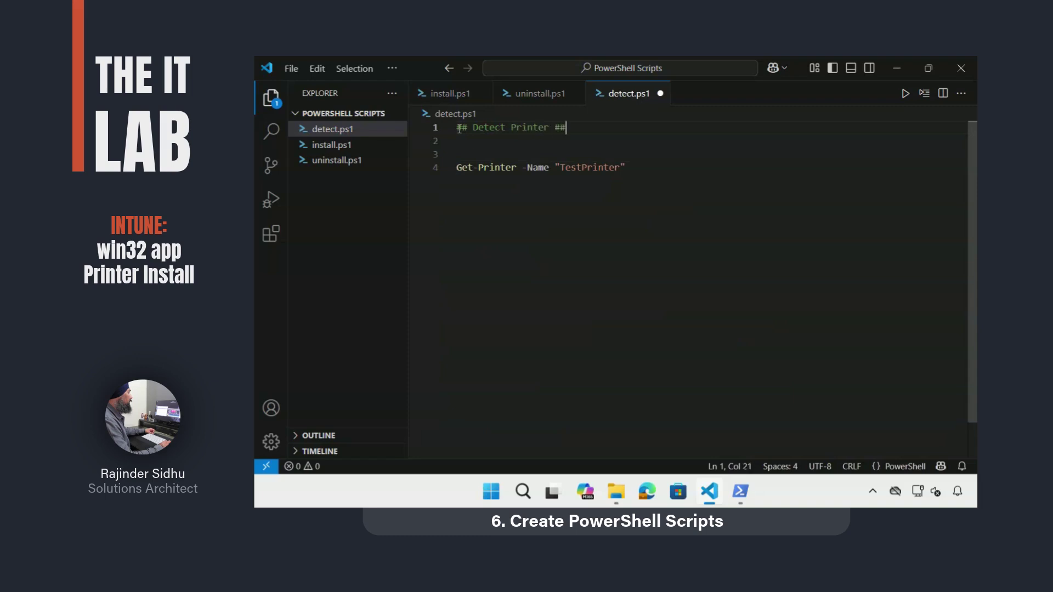
key(Return)
key(ctrl+v)
click(473, 152)
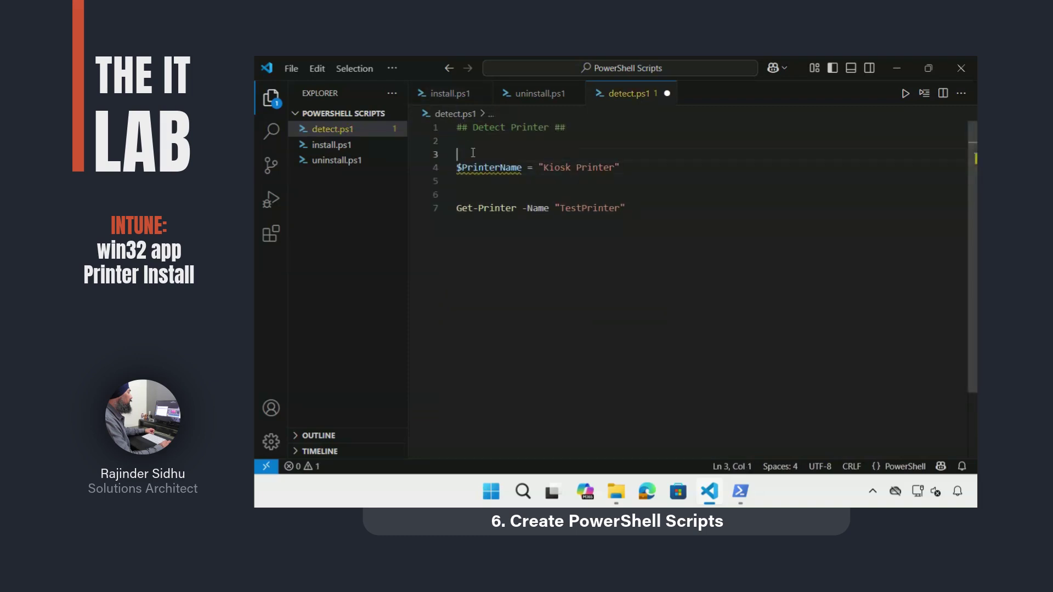
key(BackSpace)
- Add the check-printer-by-name comment, replace "TestPrinter" with $PrinterName, and save
click(476, 186)
text(# )
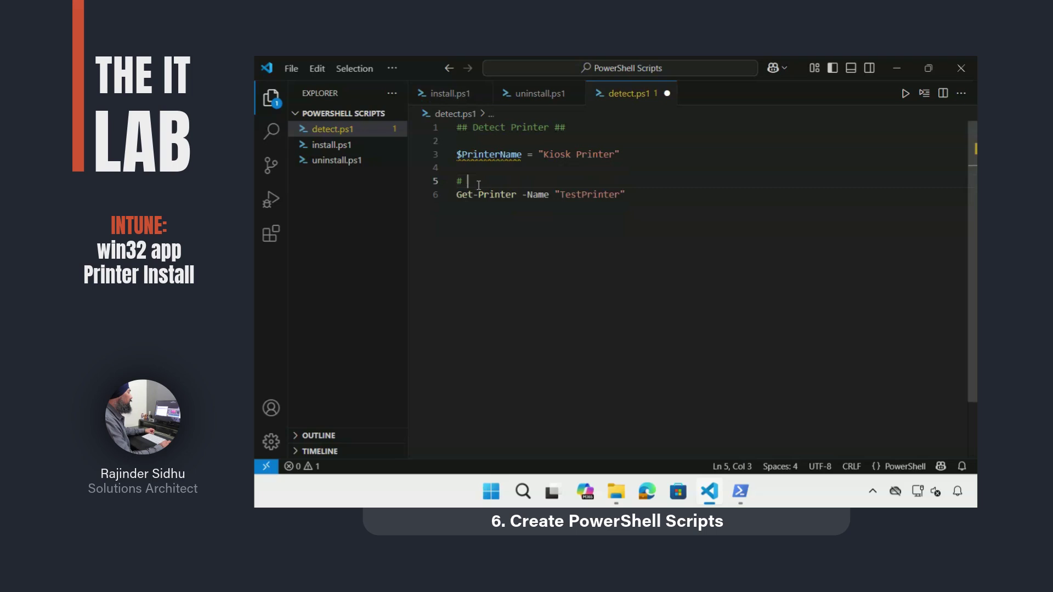
text(Check if printer is install by name)
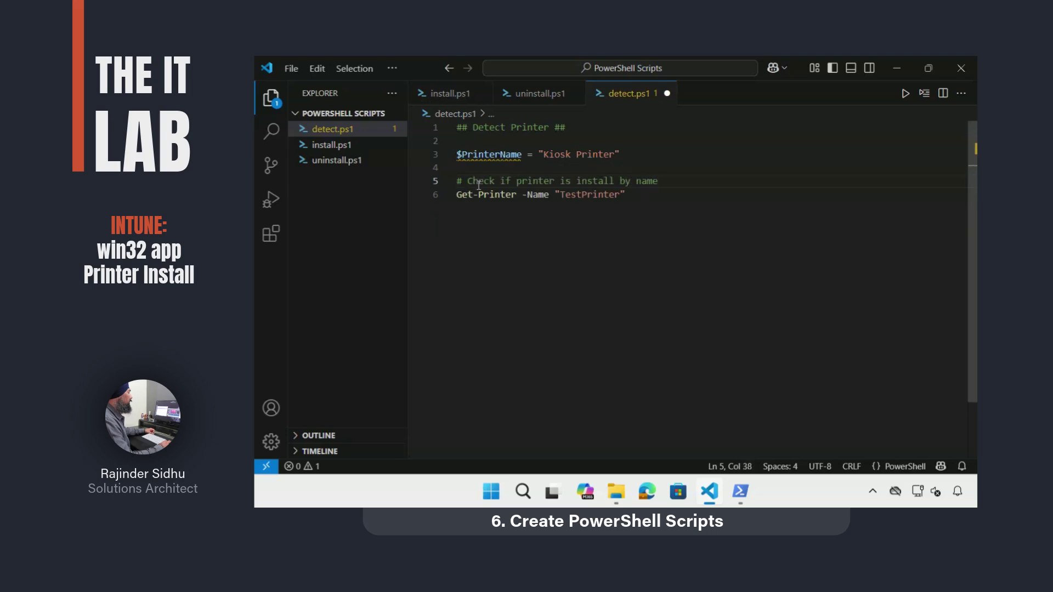
text(, return code is 0 if true or 1 if false)
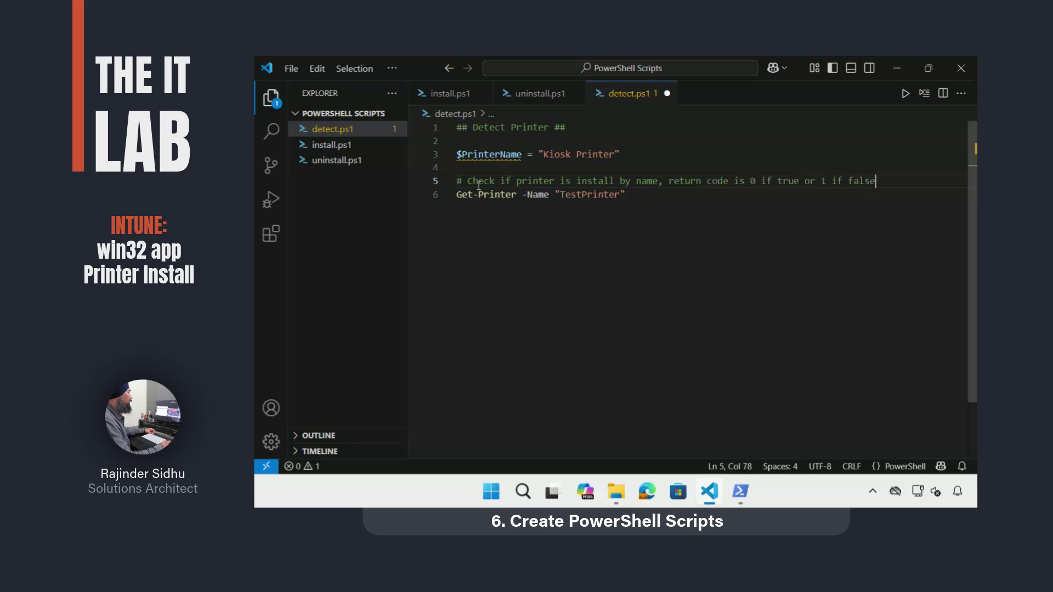
click(646, 227)
key(ctrl+s)
key(BackSpace)
key(BackSpace)
key(BackSpace)
key(BackSpace)
key(BackSpace)
key(BackSpace)
key(BackSpace)
key(BackSpace)
key(BackSpace)
key(BackSpace)
key(BackSpace)
key(BackSpace)
key(BackSpace)
text($PrinterName)
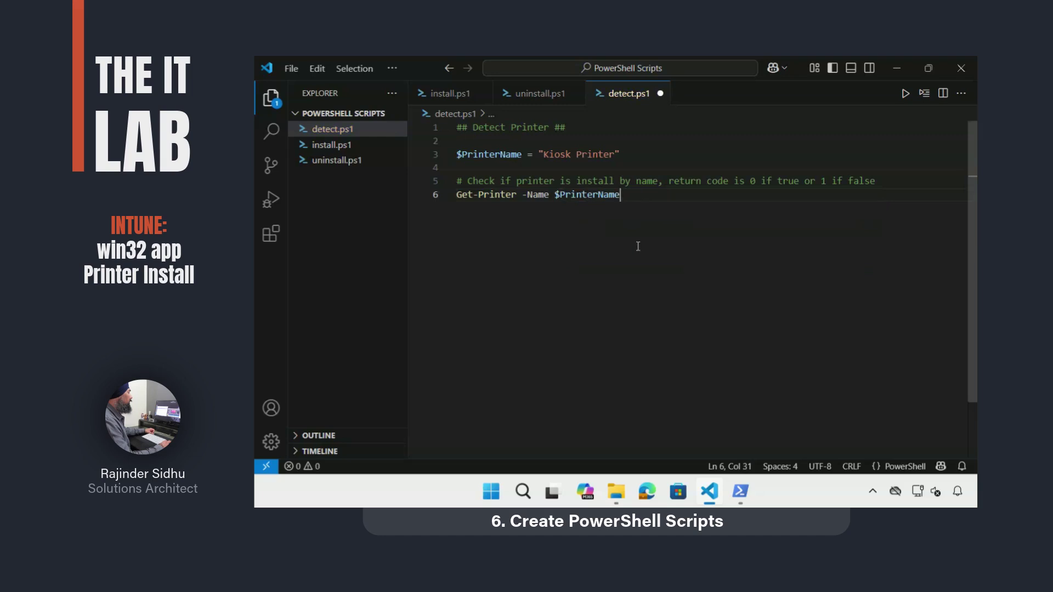
key(ctrl+s)
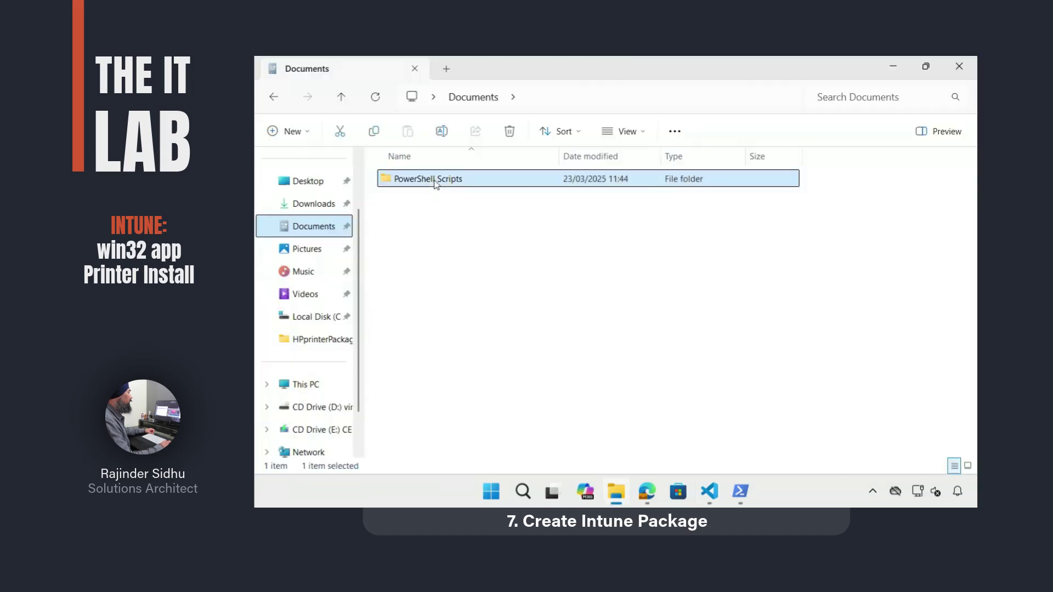
- Move install.ps1 and uninstall.ps1 from PowerShell Scripts into HPprinterPackage, then show the Content Prep Tool page in Edge
double_click(434, 176)
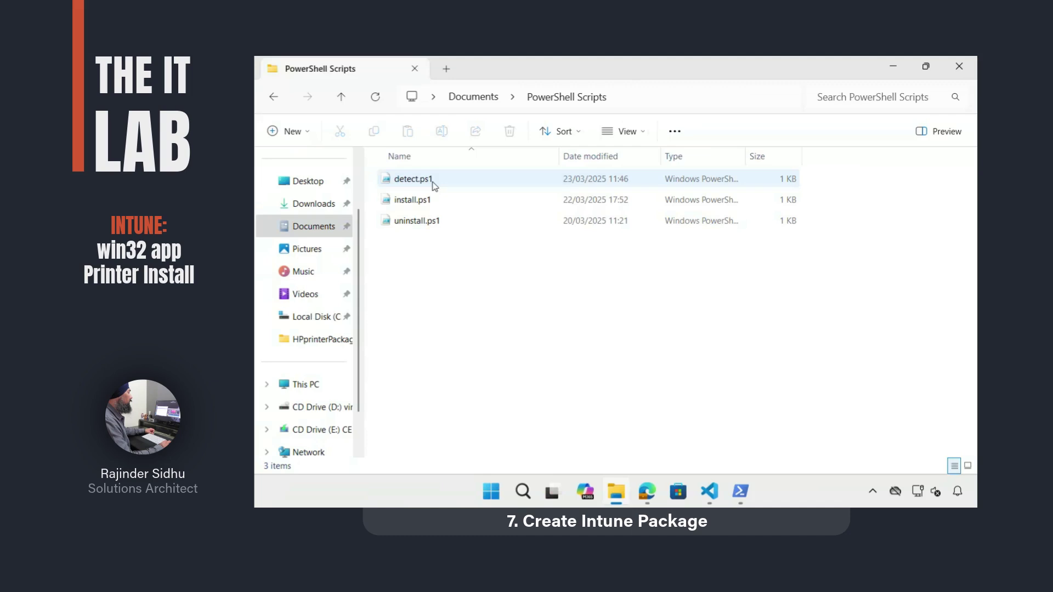
click(422, 200)
ctrl+click(420, 222)
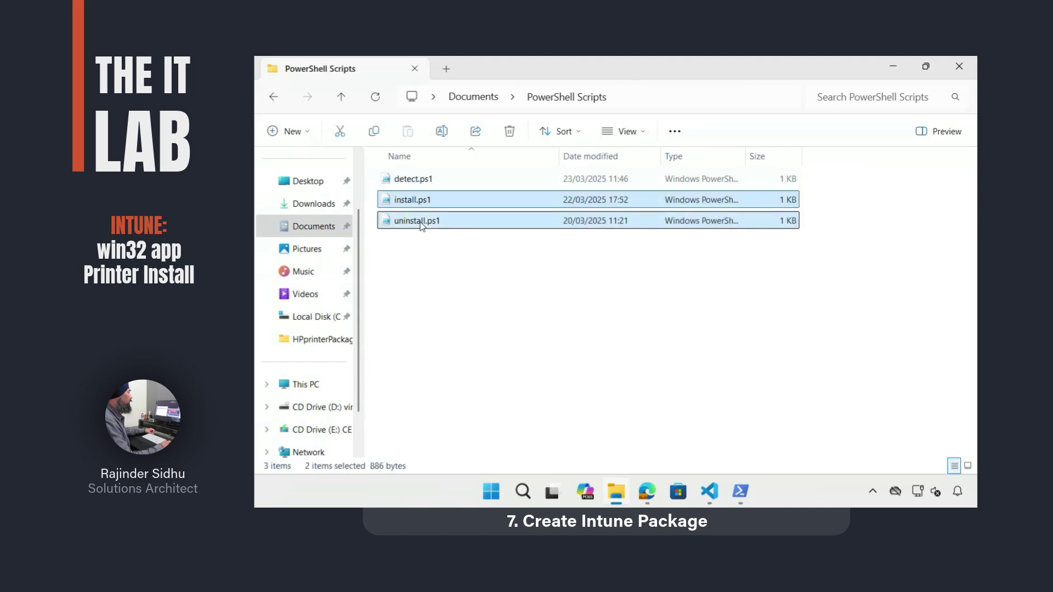
drag(422, 225, 674, 389)
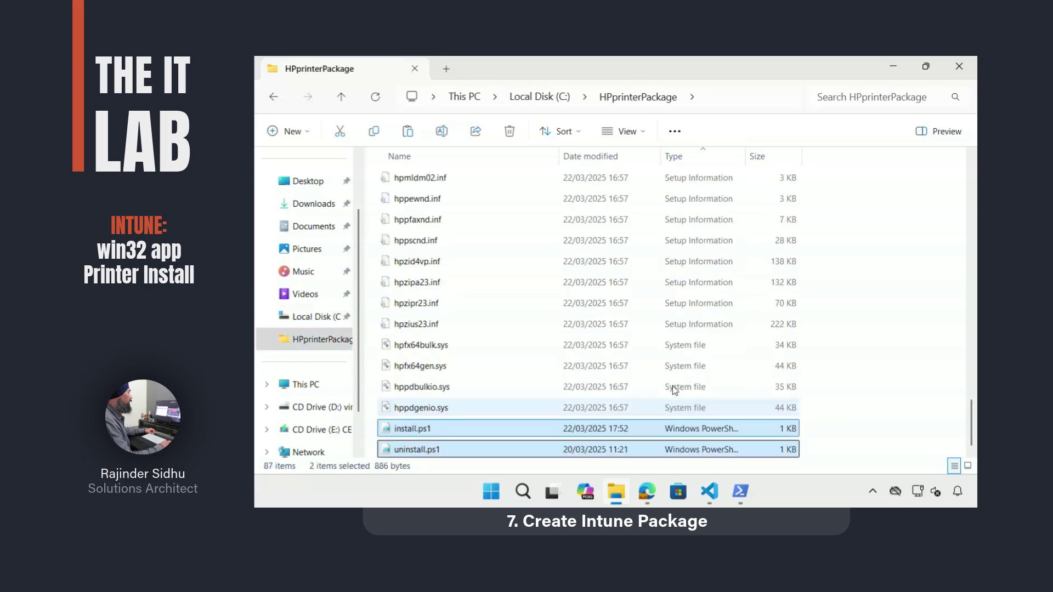
click(831, 359)
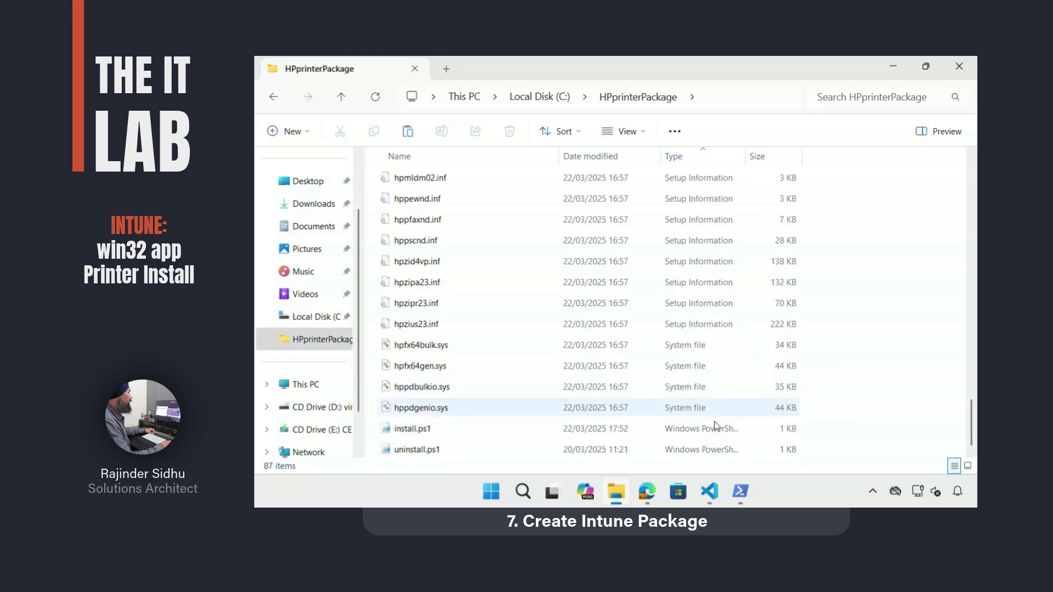
click(647, 490)
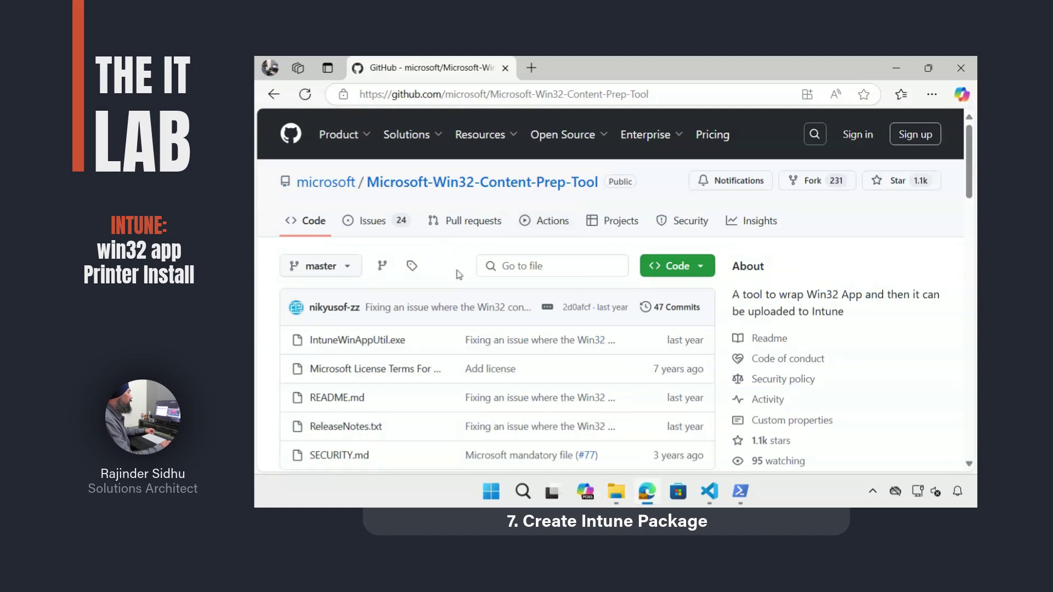
- Download IntuneWinAppUtil.exe through the file's ⋯ menu and run it from Downloads
click(383, 341)
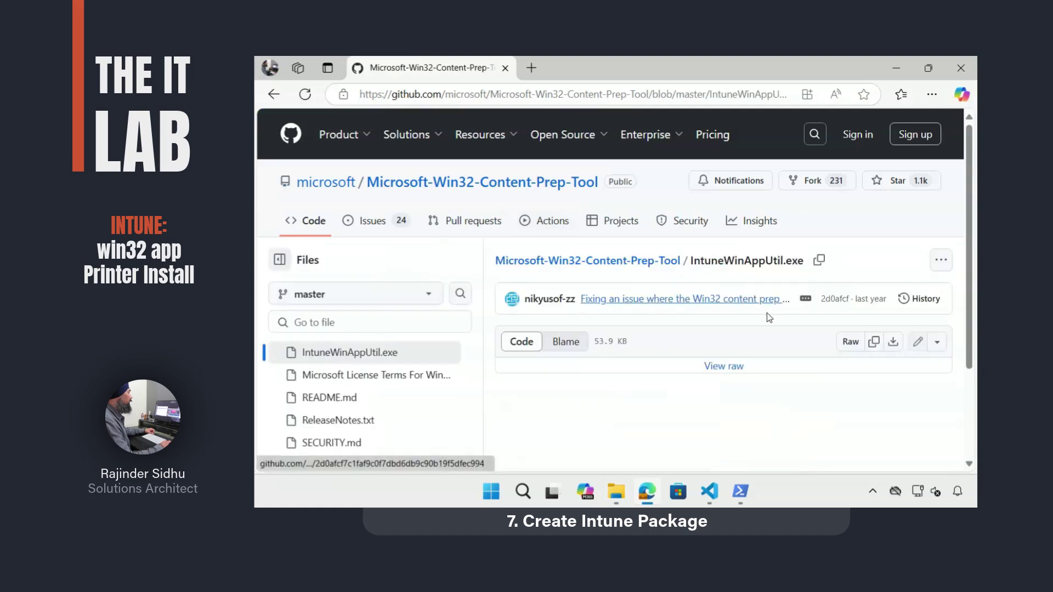
click(941, 260)
click(835, 320)
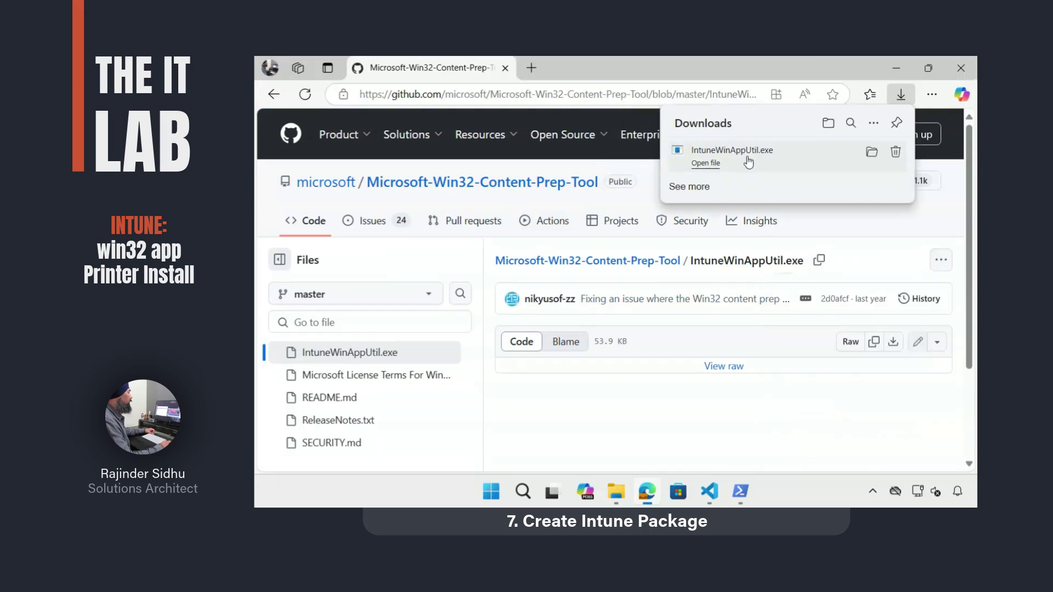
click(748, 161)
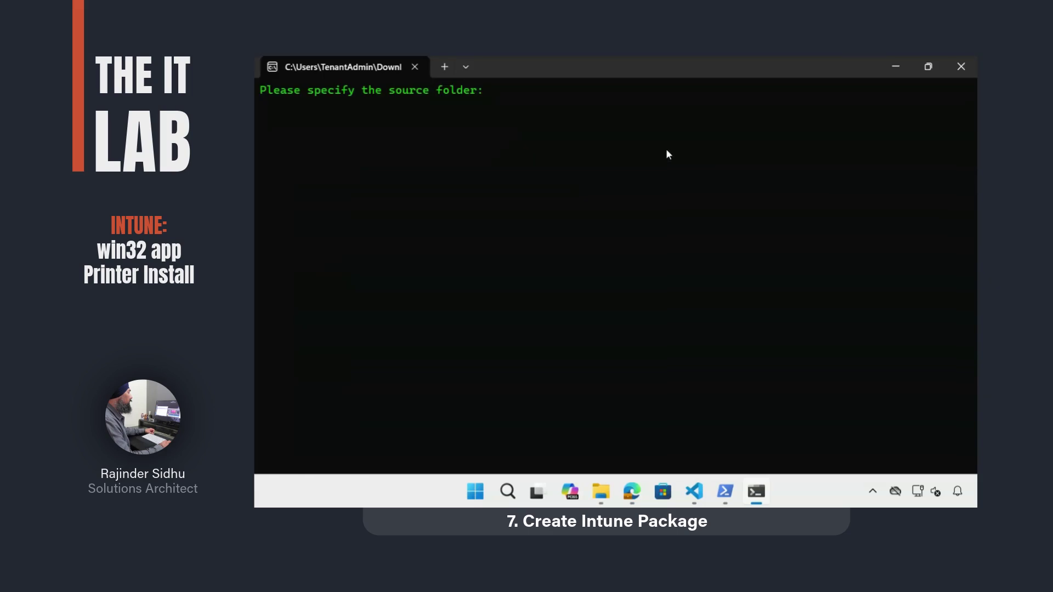
- Package source c:\hpprinterpackage with setup file install.ps1 into c:\apppackage, answering N to catalog folder
text(c:\hpprinterpac)
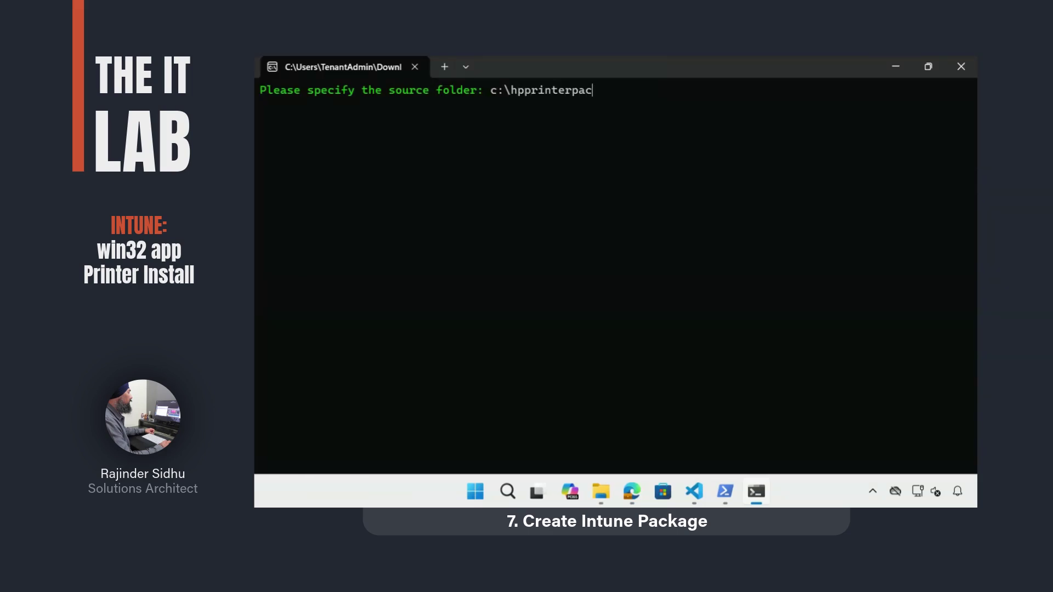
text(kage)
key(Return)
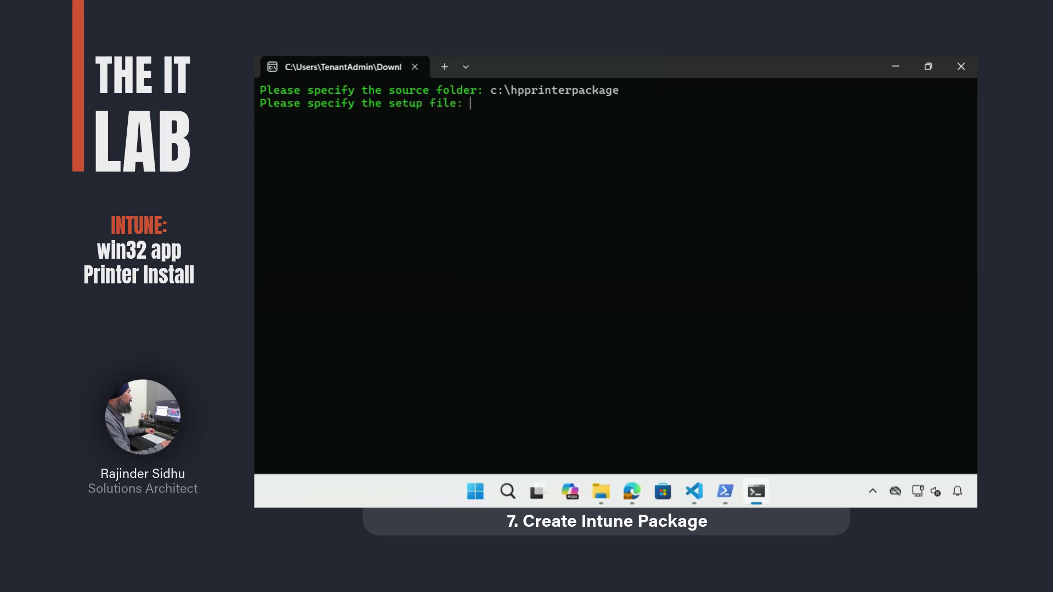
text(c:\hpprinterpackage\install.ps1)
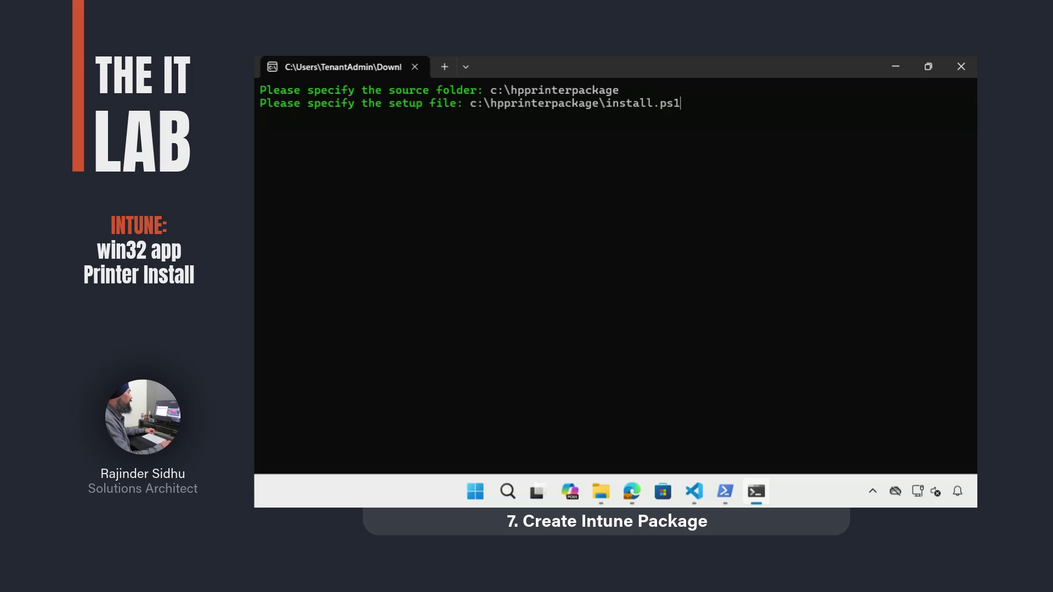
key(Return)
text(c:\)
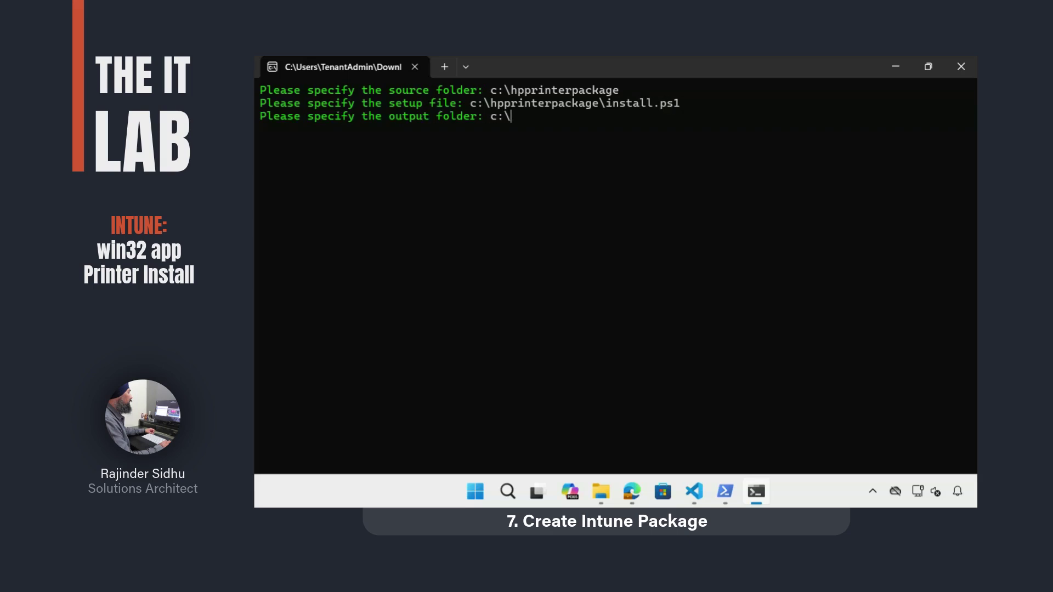
text(apppackage)
key(Return)
text(n)
key(Return)
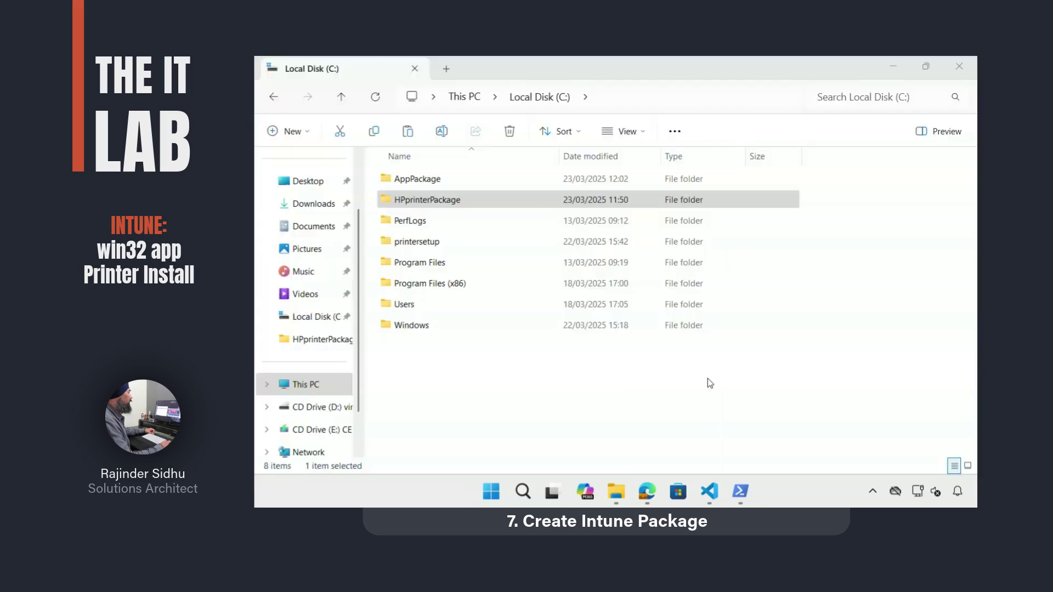
- Open C:\AppPackage and select install.intunewin (22,523 KB) to confirm it exists
double_click(466, 185)
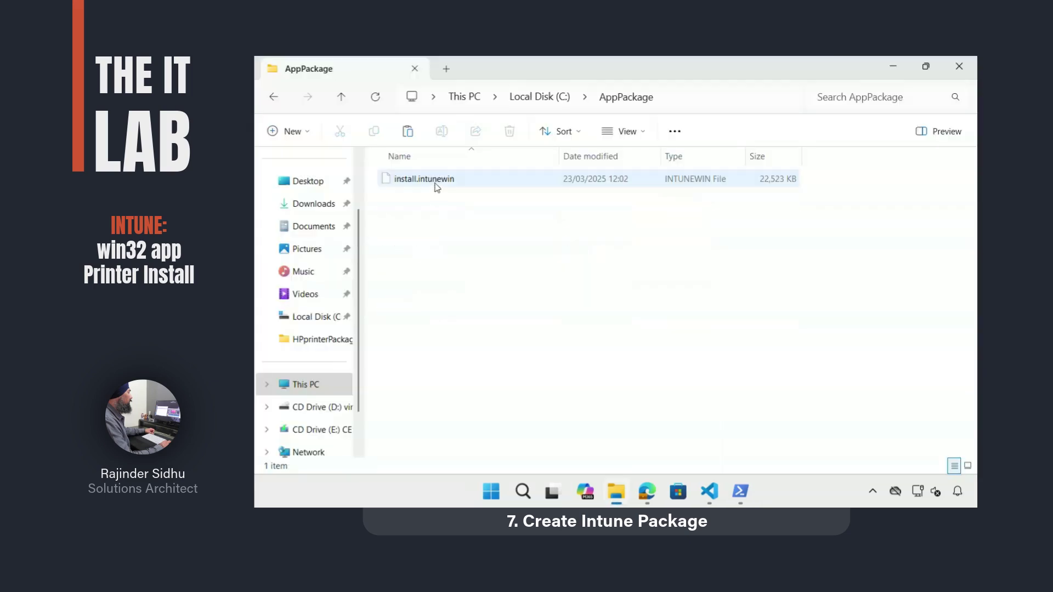
click(444, 182)
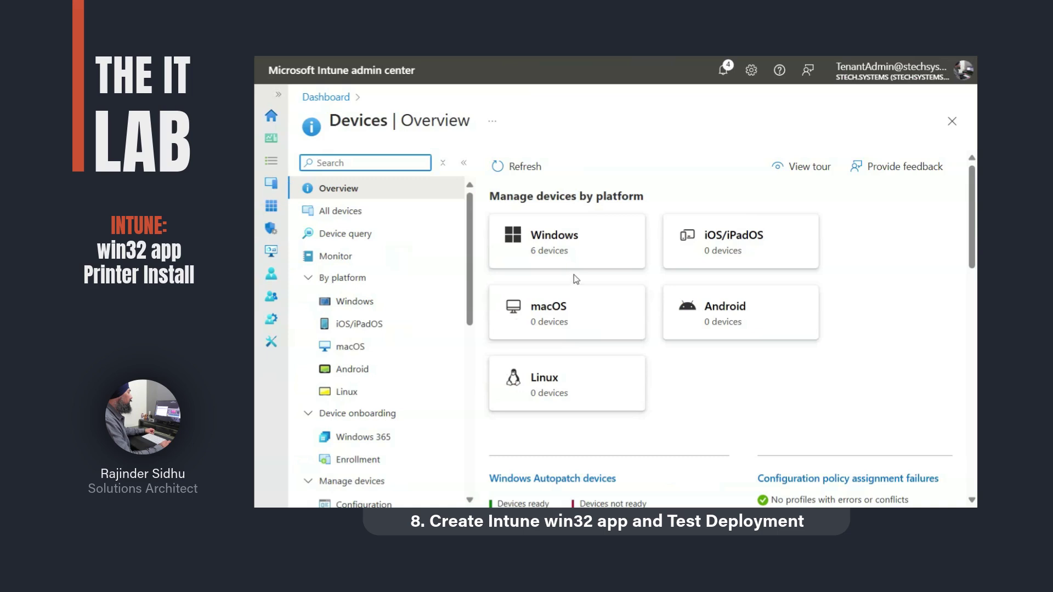
- Open PRINTERTEST01 from the Windows devices list after widening the Device name column
click(568, 256)
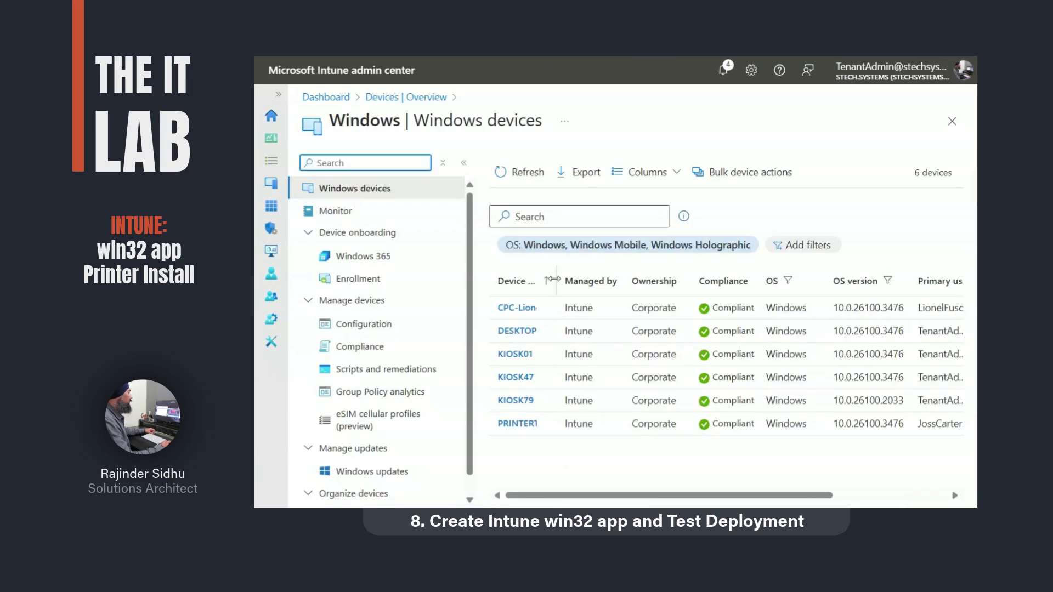
drag(555, 279, 606, 280)
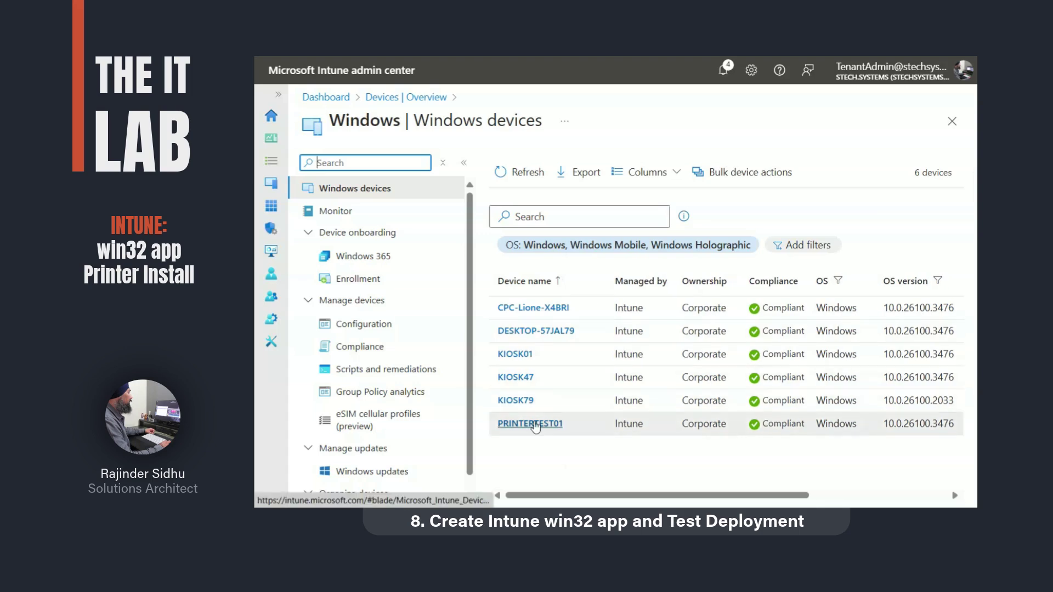
click(529, 424)
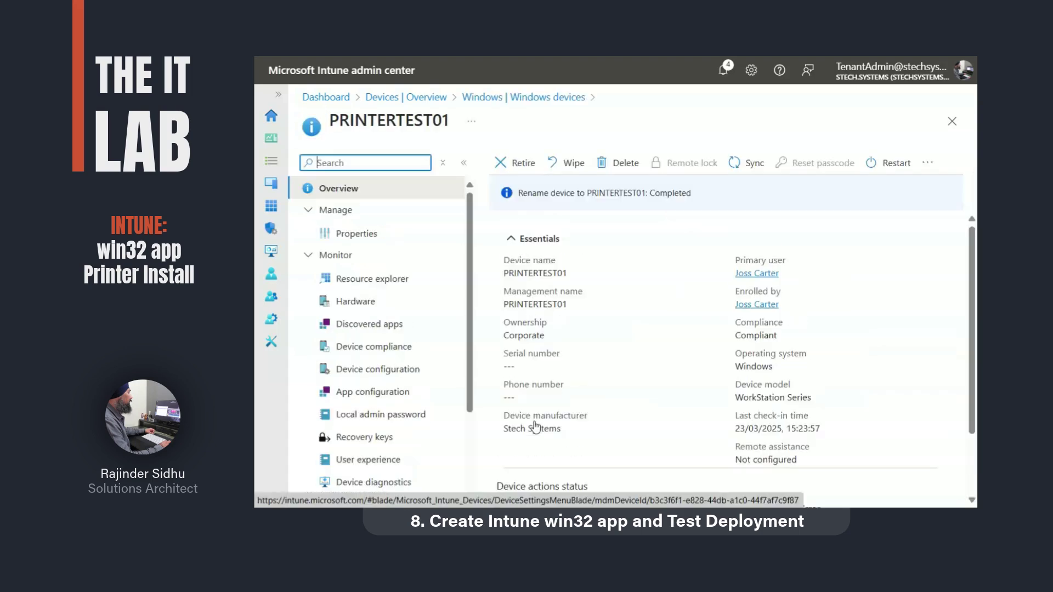
- Start creating a new app from Apps > Windows
click(272, 209)
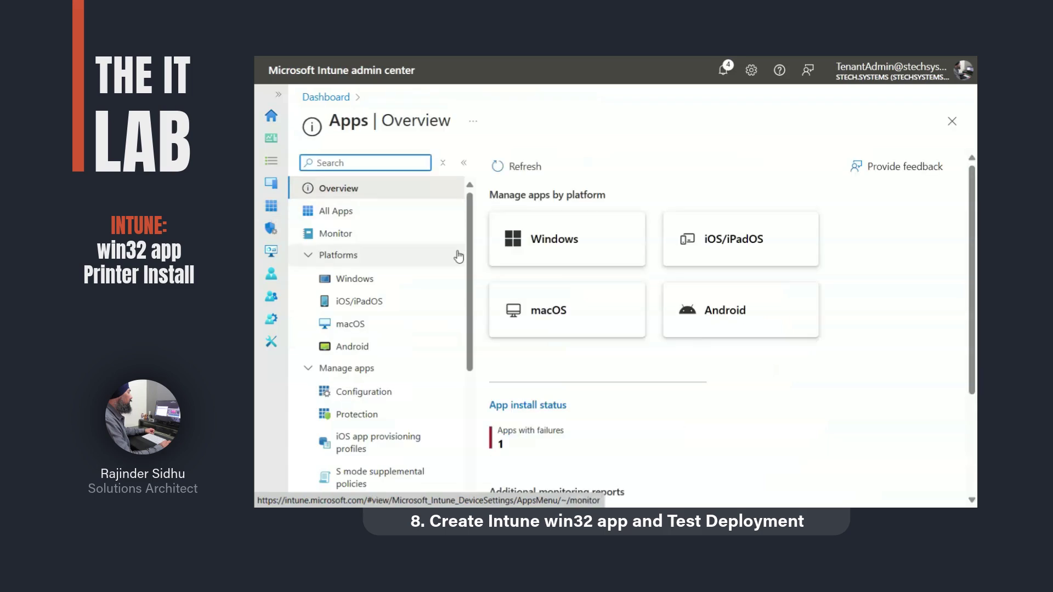
click(555, 248)
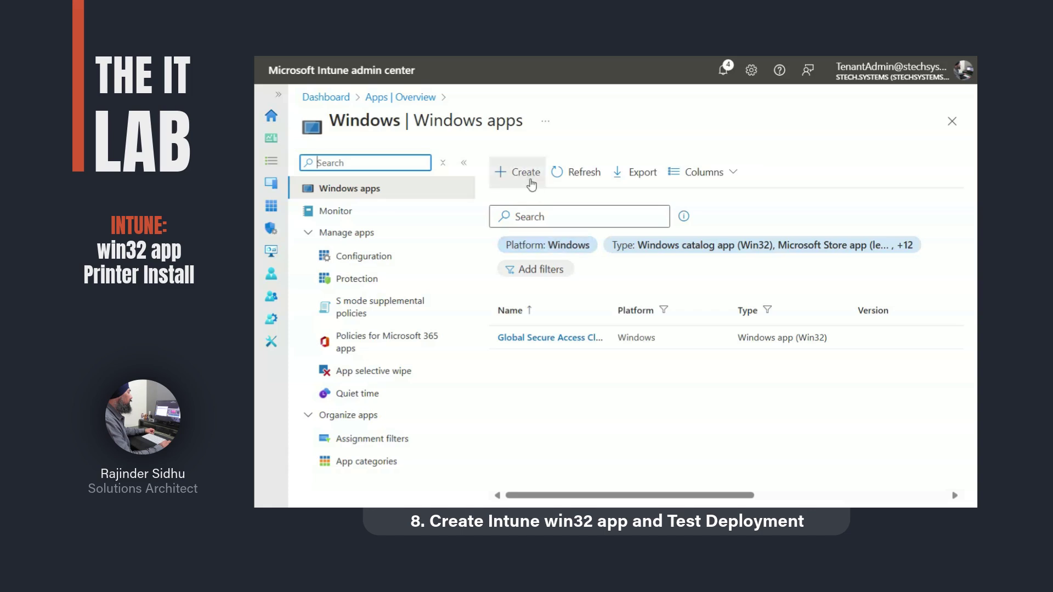
click(527, 175)
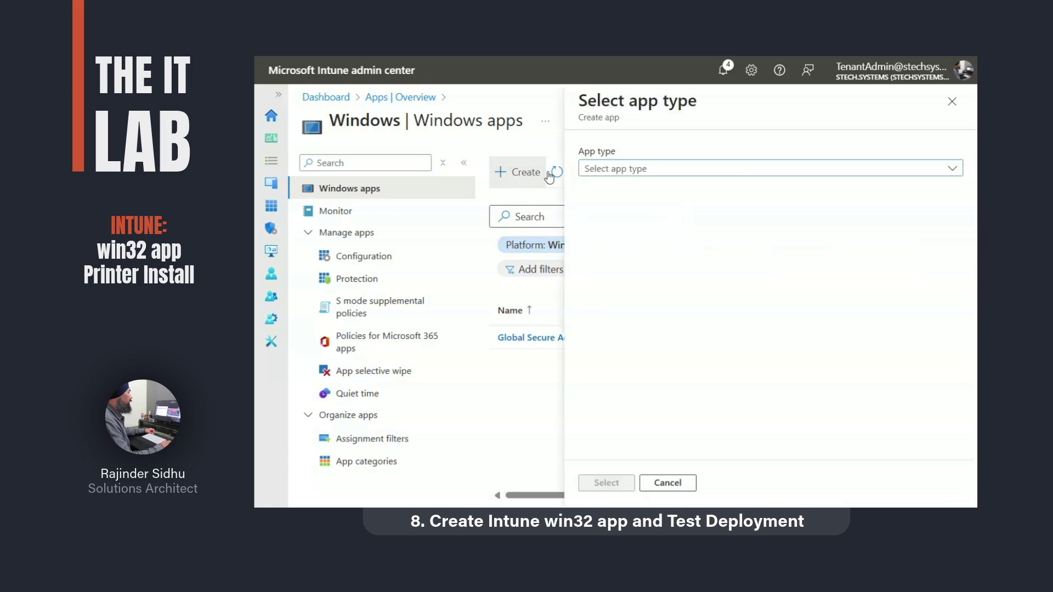
- Choose Windows app (Win32) as the new app type
click(608, 173)
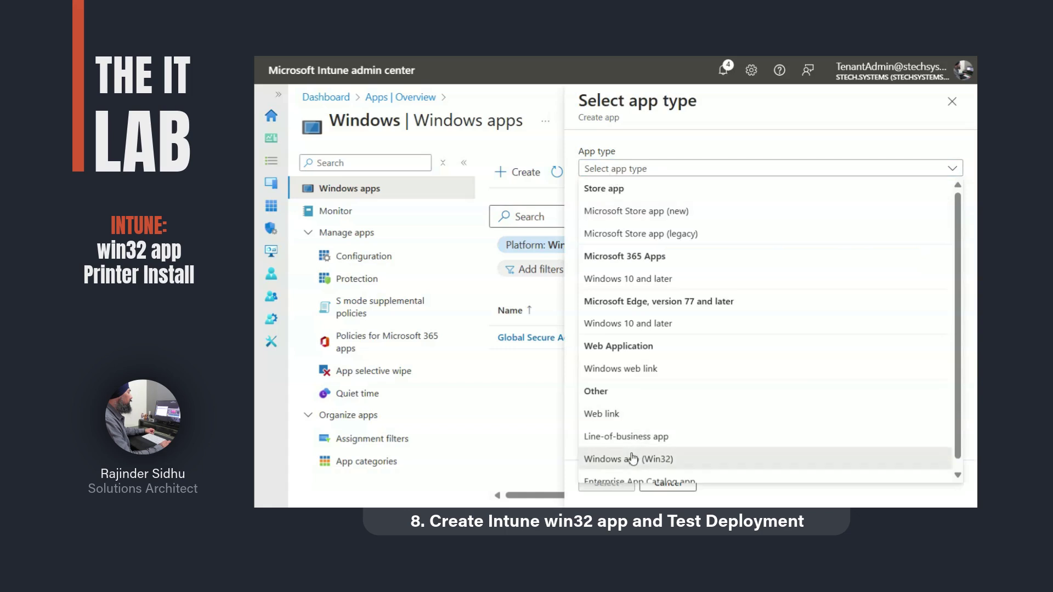
click(633, 459)
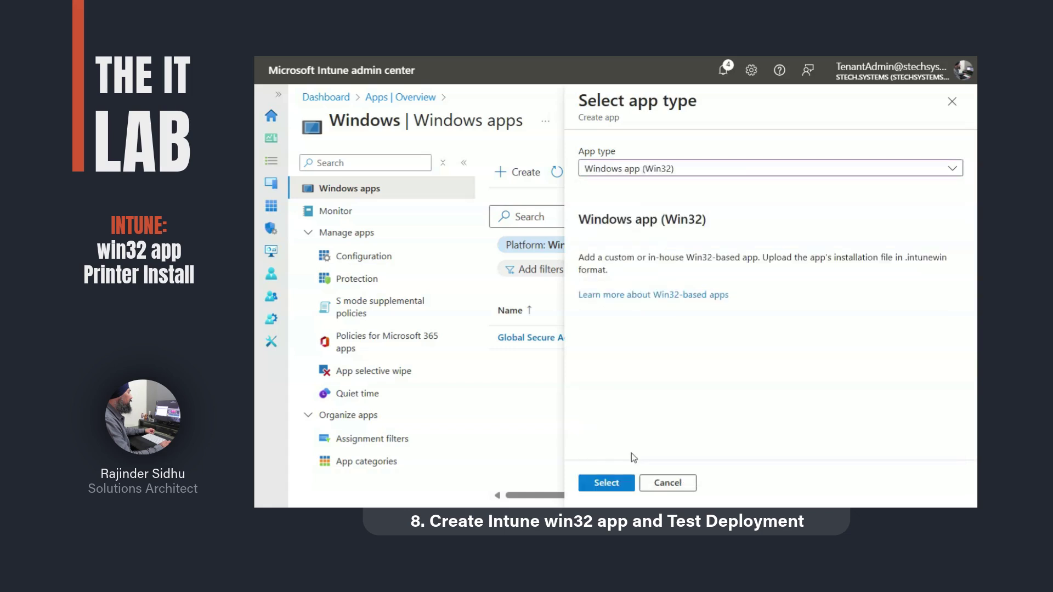
click(616, 484)
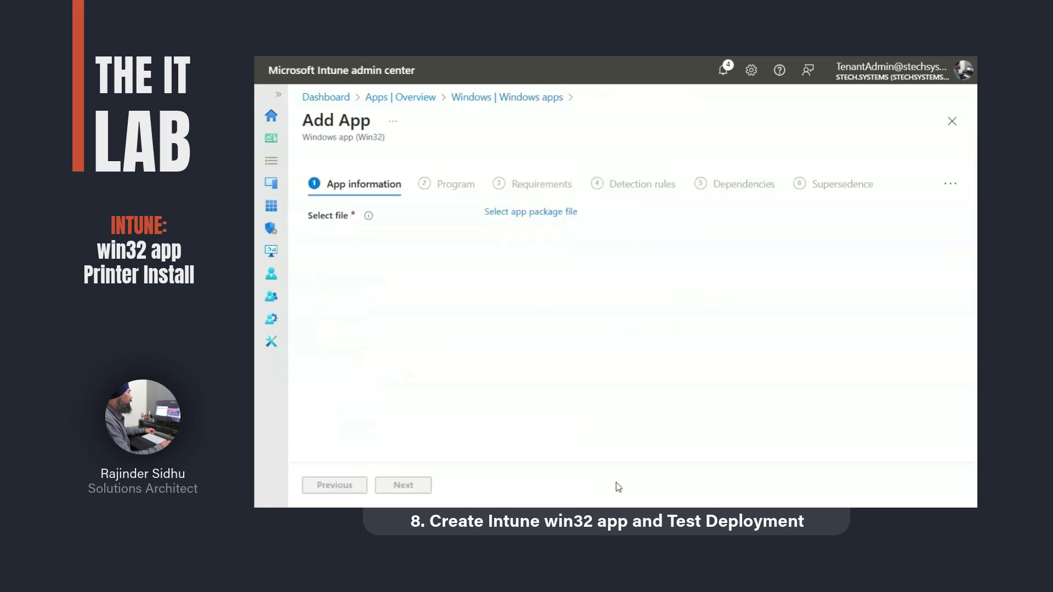
- Load AppPackage\install.intunewin as the app package file
click(550, 217)
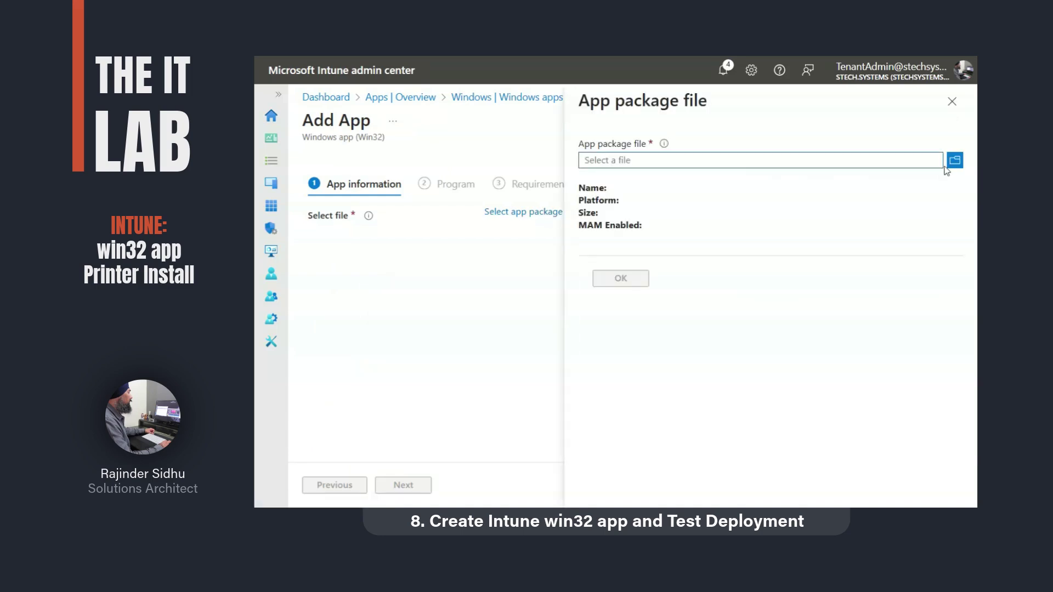
click(954, 160)
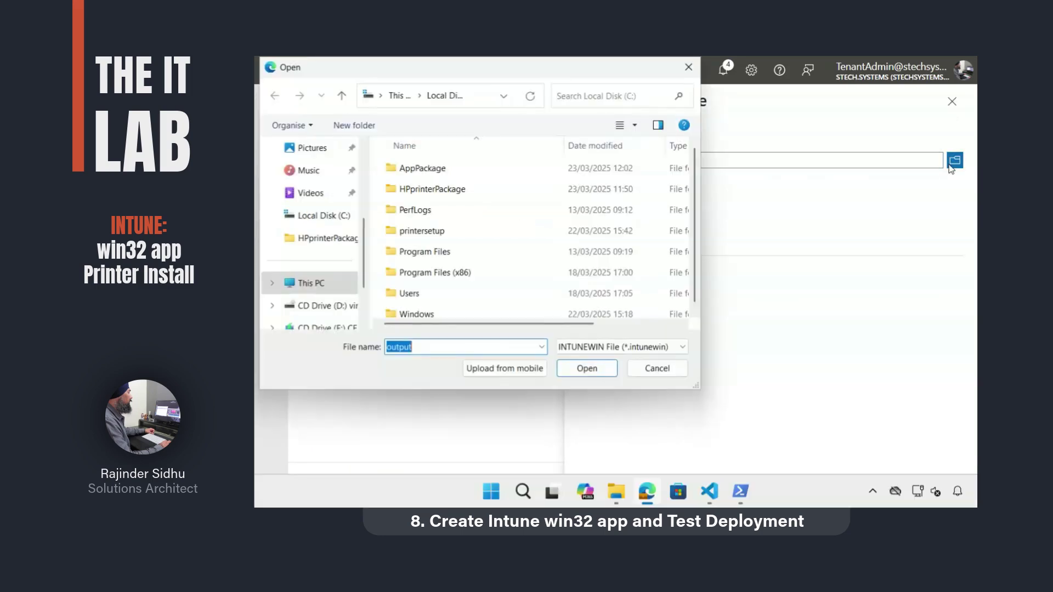
double_click(488, 170)
click(470, 171)
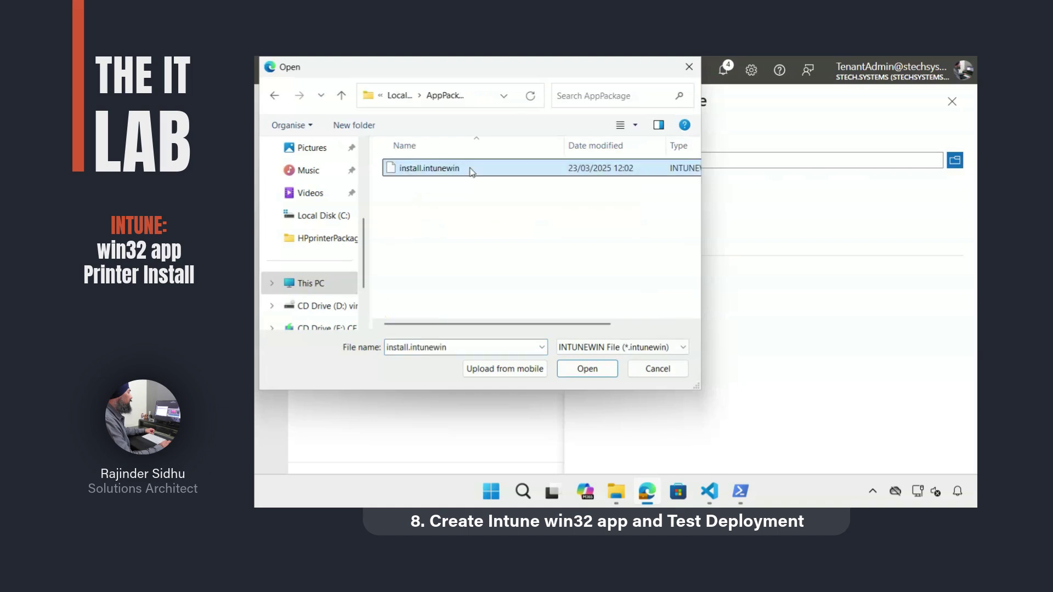
double_click(471, 172)
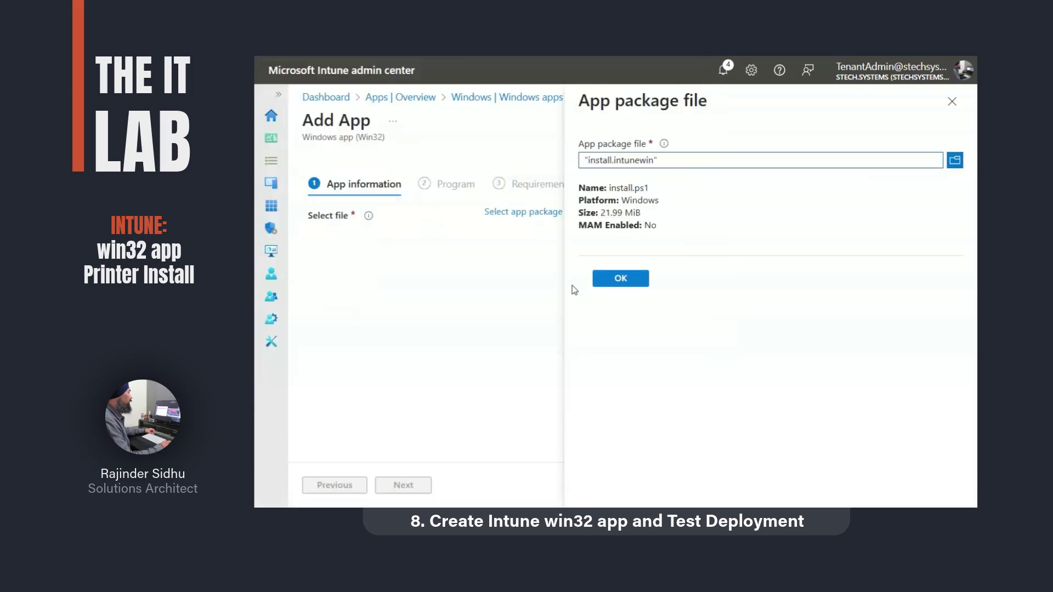
click(625, 280)
- Set the description to 'Install Kiosk Printer' and the publisher to stech.systems
click(608, 287)
key(BackSpace)
key(BackSpace)
key(BackSpace)
key(BackSpace)
key(BackSpace)
key(BackSpace)
key(BackSpace)
key(BackSpace)
key(BackSpace)
key(BackSpace)
key(BackSpace)
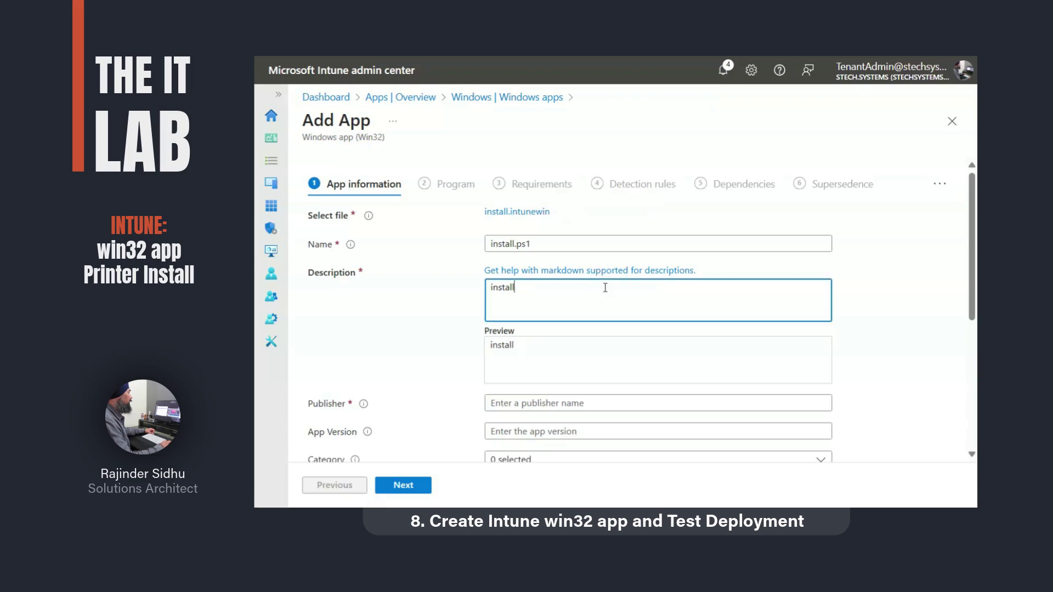
text(Install Kiosk Printer)
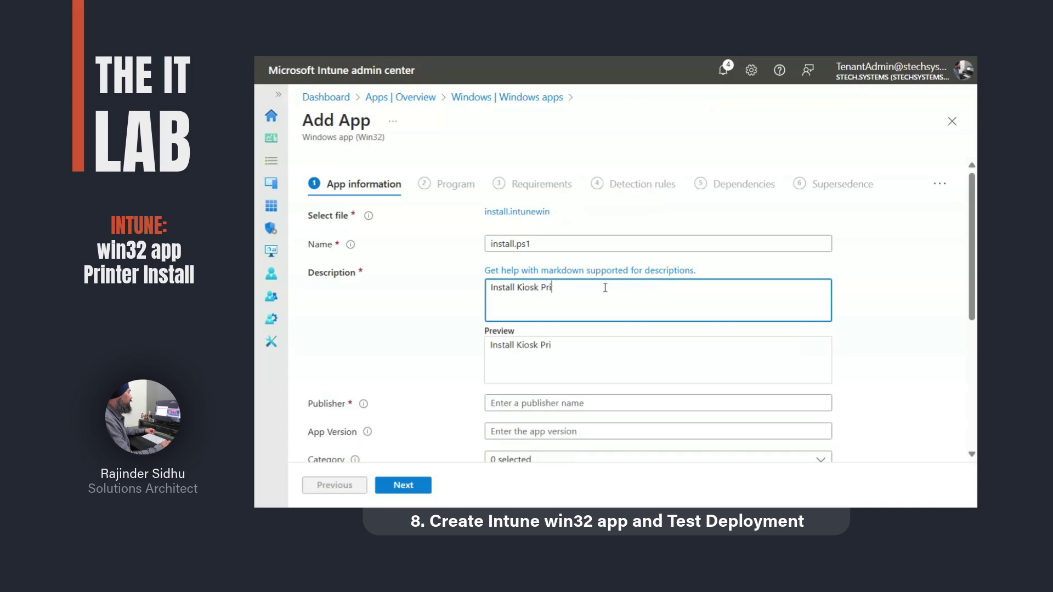
click(534, 403)
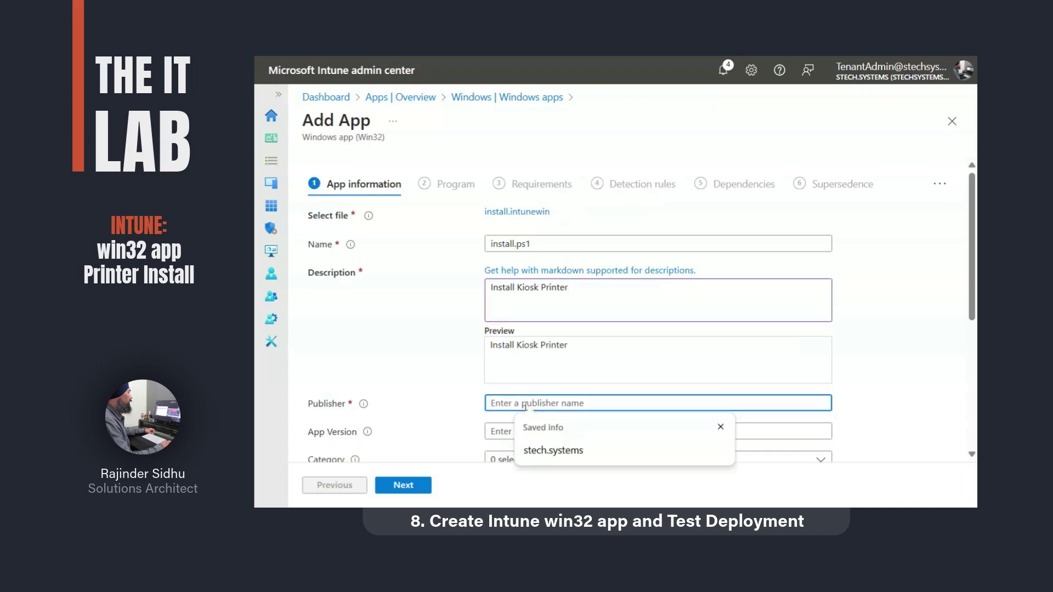
click(535, 447)
- Paste the PowerShell install command running install.ps1 on the Program step
click(403, 485)
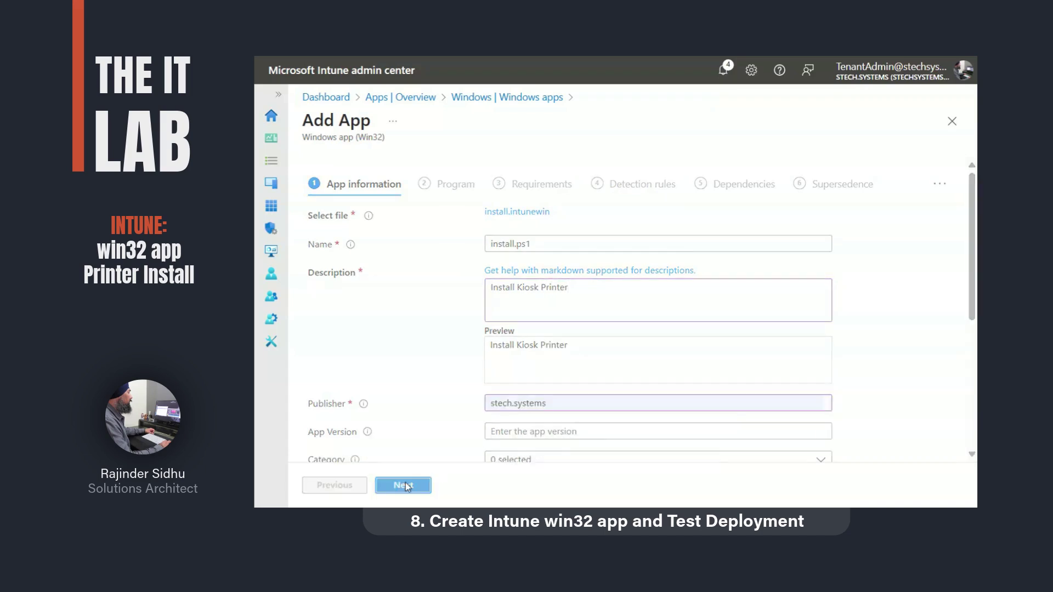
click(573, 245)
key(ctrl+v)
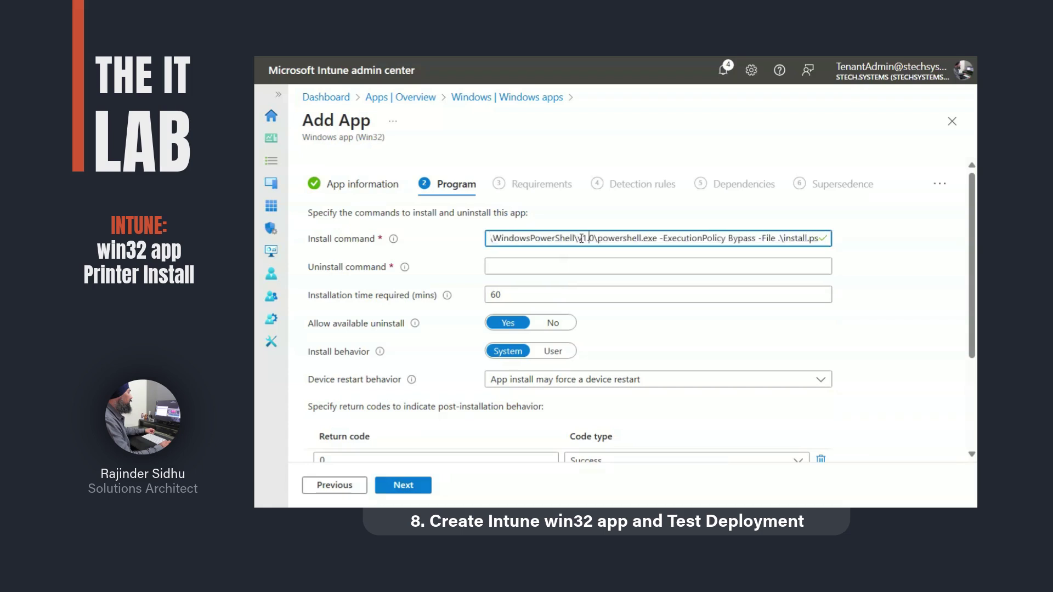
- Review the pasted install command, checking its SysNative path and -ExecutionPolicy Bypass
key(Home)
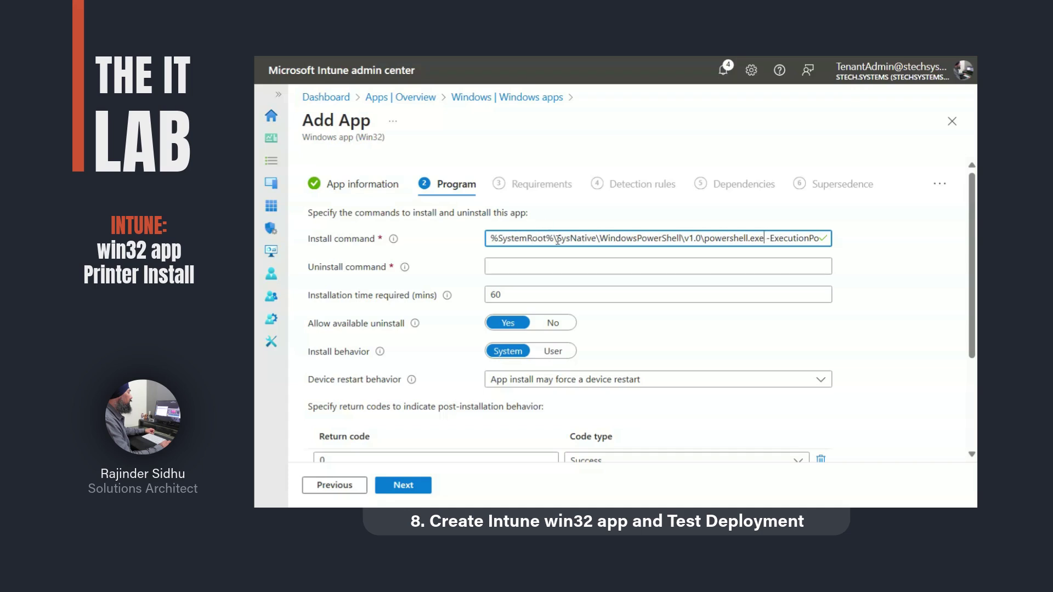
double_click(572, 239)
click(658, 226)
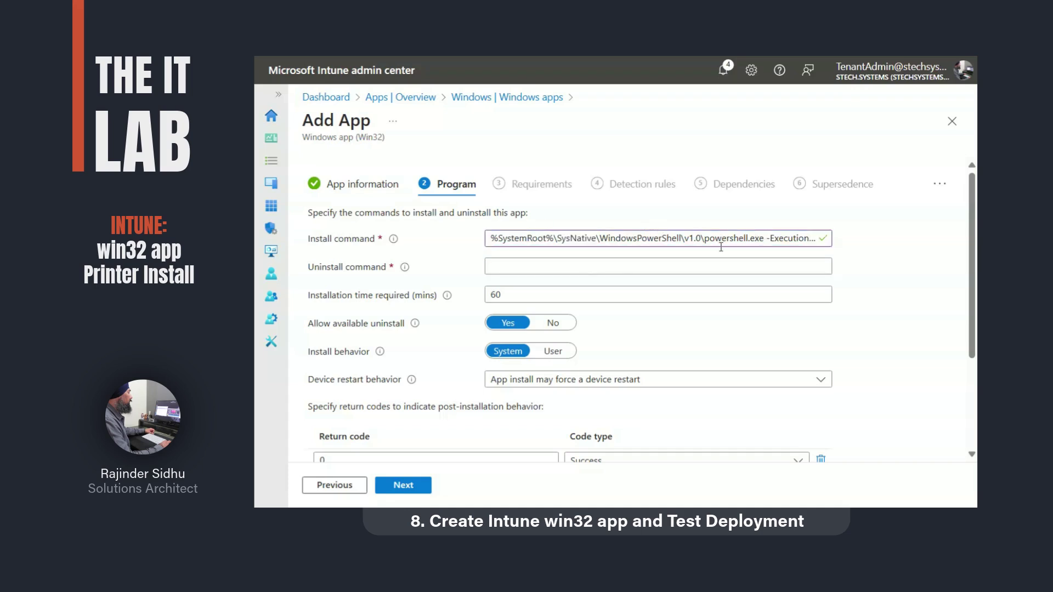
click(732, 242)
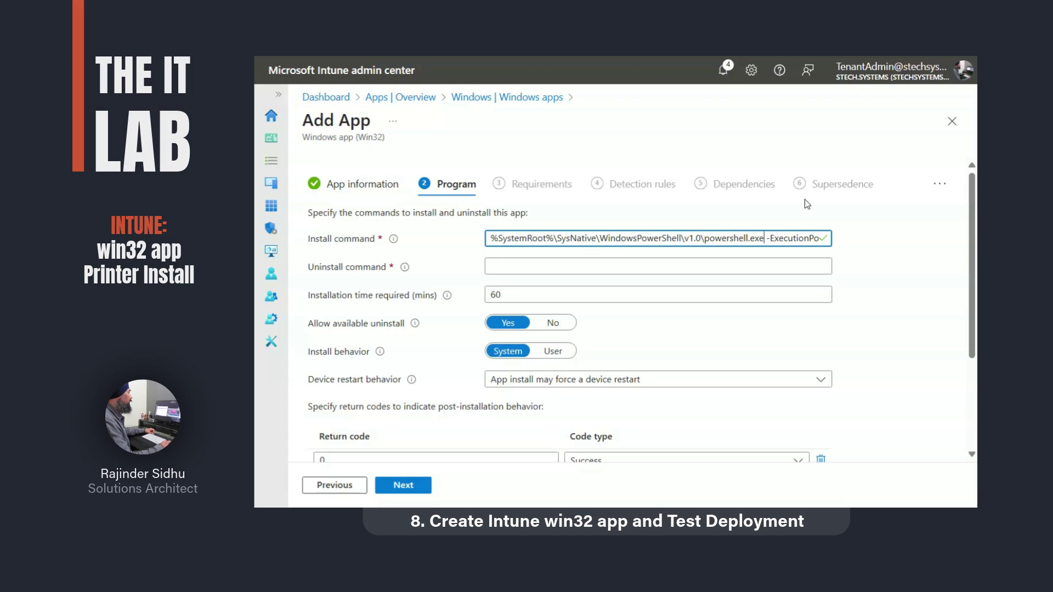
key(Right)
key(Right)
key(Right)
key(Right)
key(Right)
key(Right)
key(Right)
key(Right)
key(Right)
key(Right)
key(Right)
key(Right)
key(Right)
key(Right)
key(Right)
key(Right)
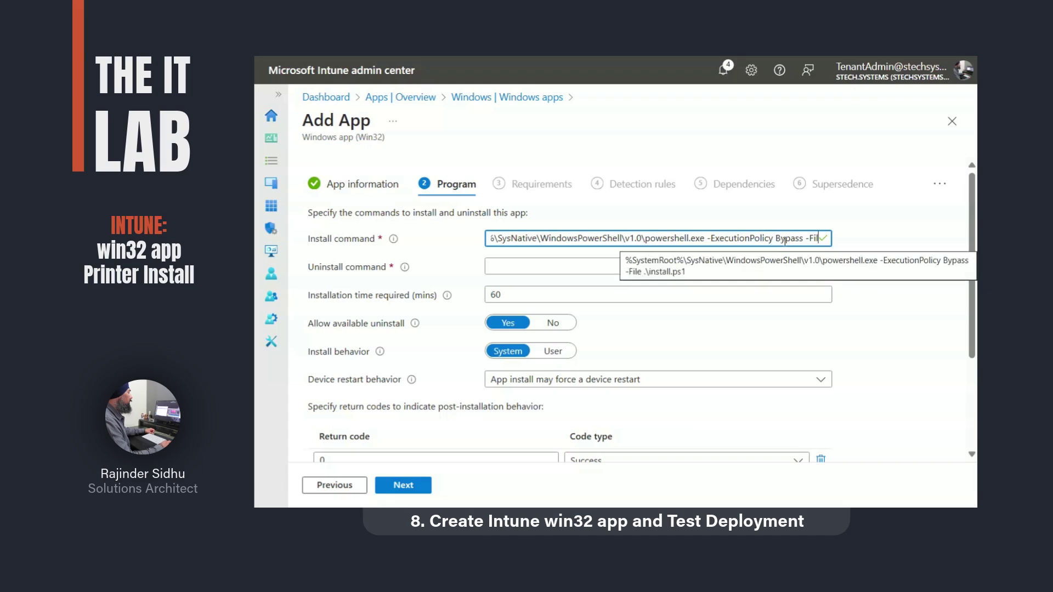
double_click(794, 237)
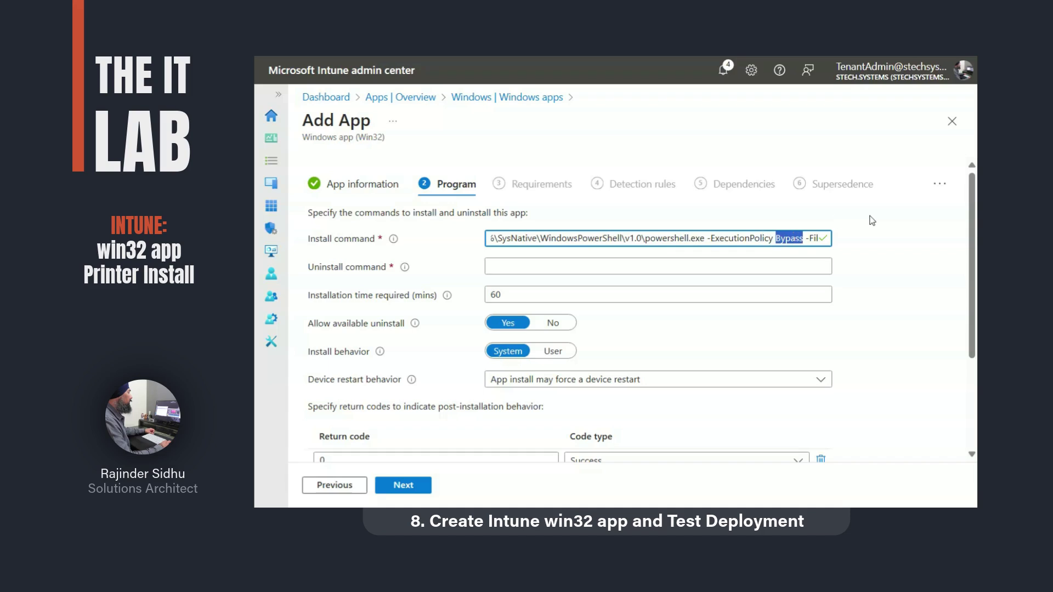
click(790, 236)
key(Right)
key(Right)
key(Right)
key(Right)
key(Right)
key(Right)
key(Right)
key(Right)
key(Right)
key(Right)
key(Right)
key(Right)
key(Right)
key(Right)
key(Right)
key(Right)
key(Right)
key(Right)
key(Right)
key(Right)
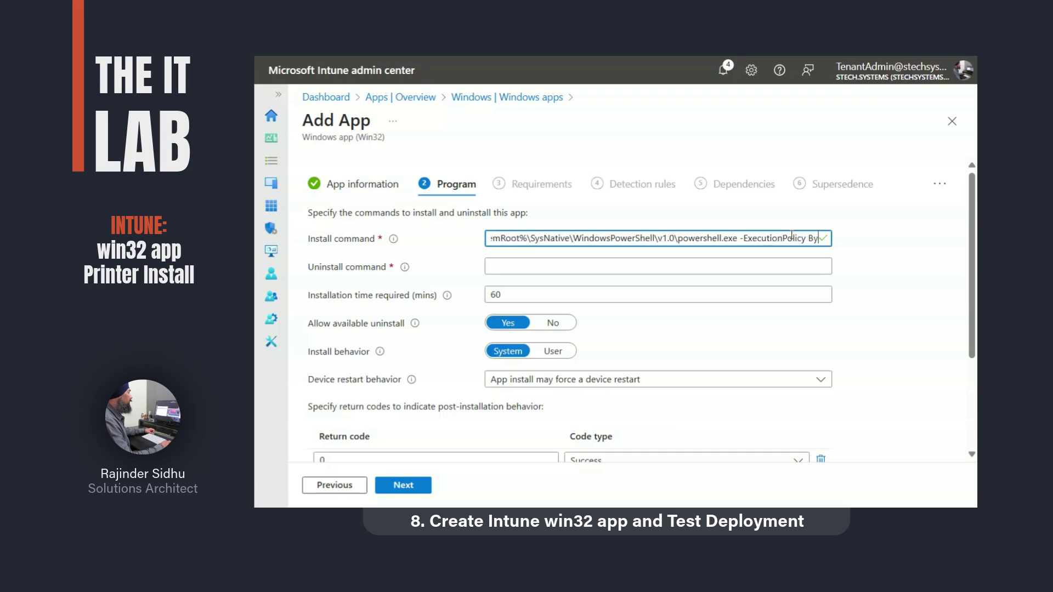
- Set the uninstall command to run uninstall.ps1 and set Allow available uninstall to No
click(806, 266)
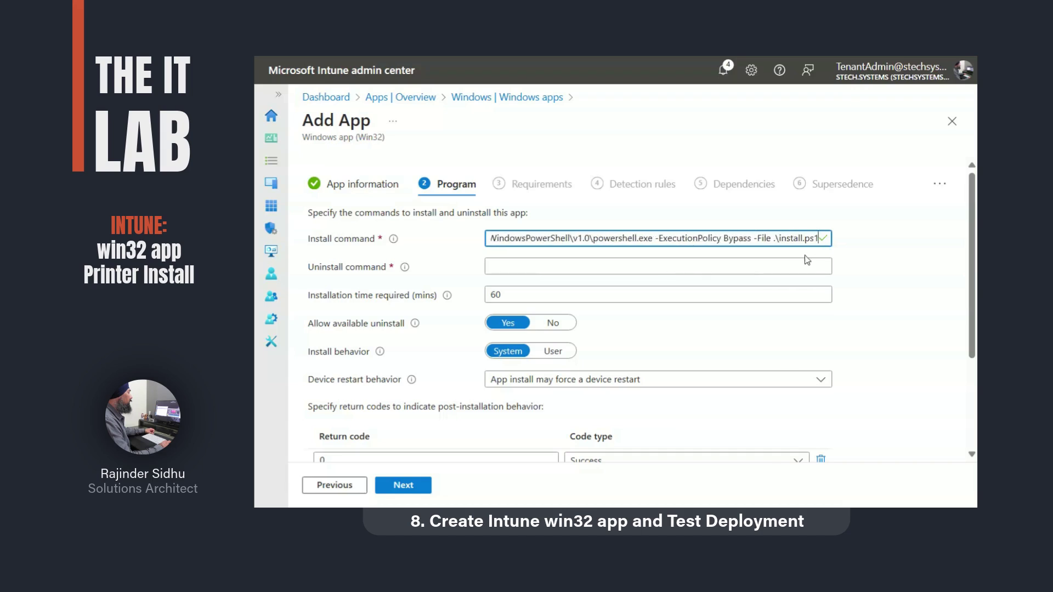
text(%SystemRoot%\SysNative\WindowsPowerShell\v1.0\powershell.exe -ExecutionPolicy Bypass -File .\install.ps1)
click(783, 266)
text(un)
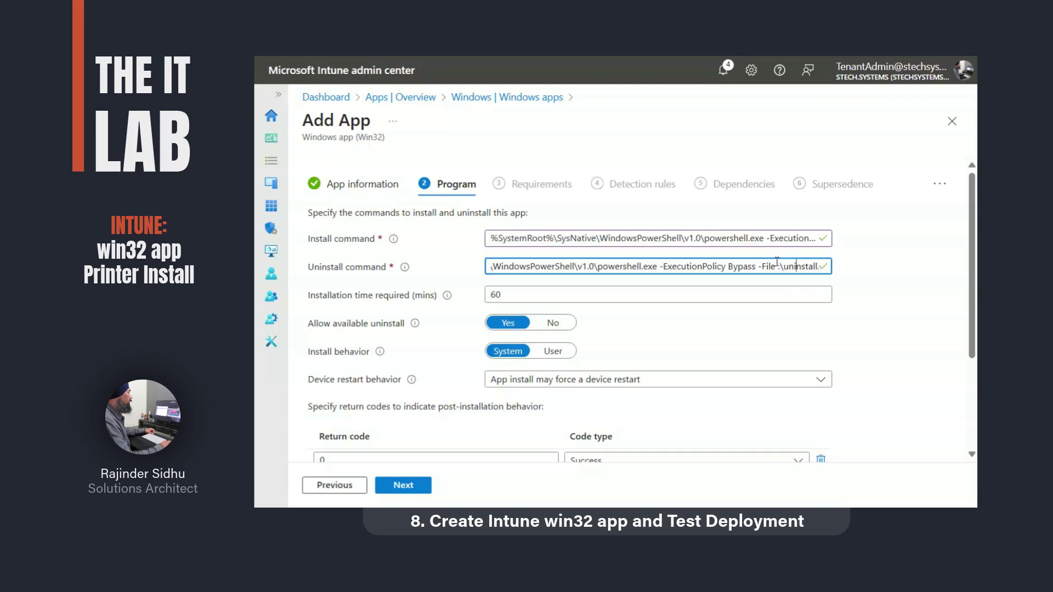
key(Right)
key(Right)
key(Right)
key(Right)
key(Right)
key(Right)
key(Right)
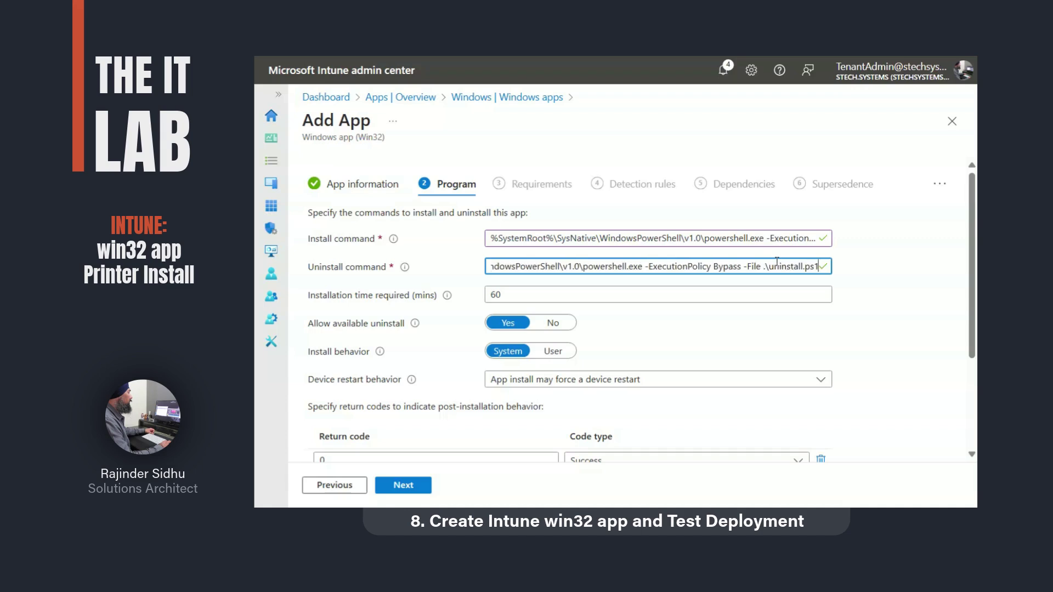
click(689, 337)
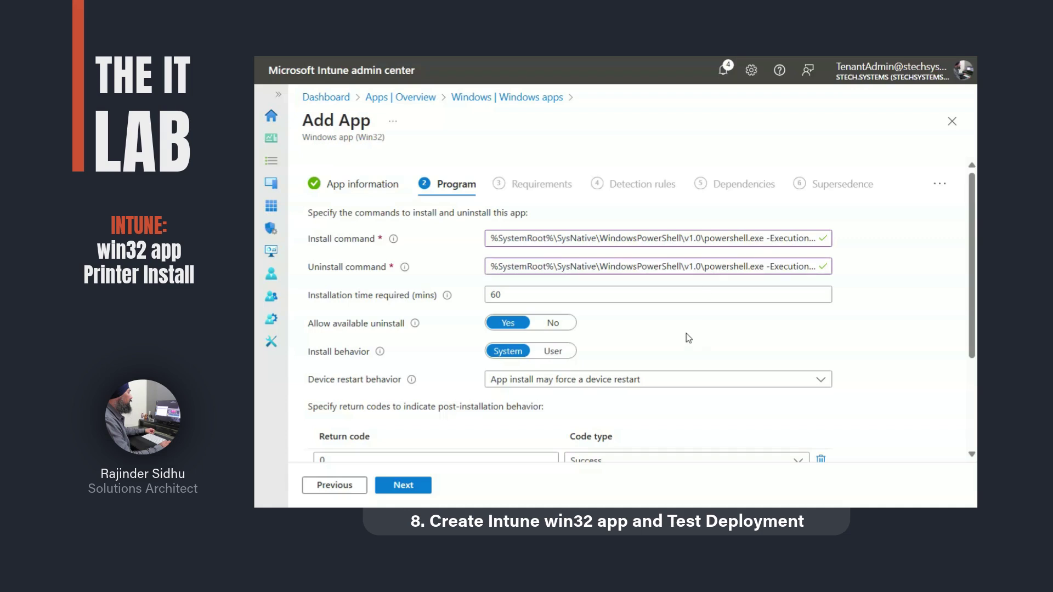
click(570, 325)
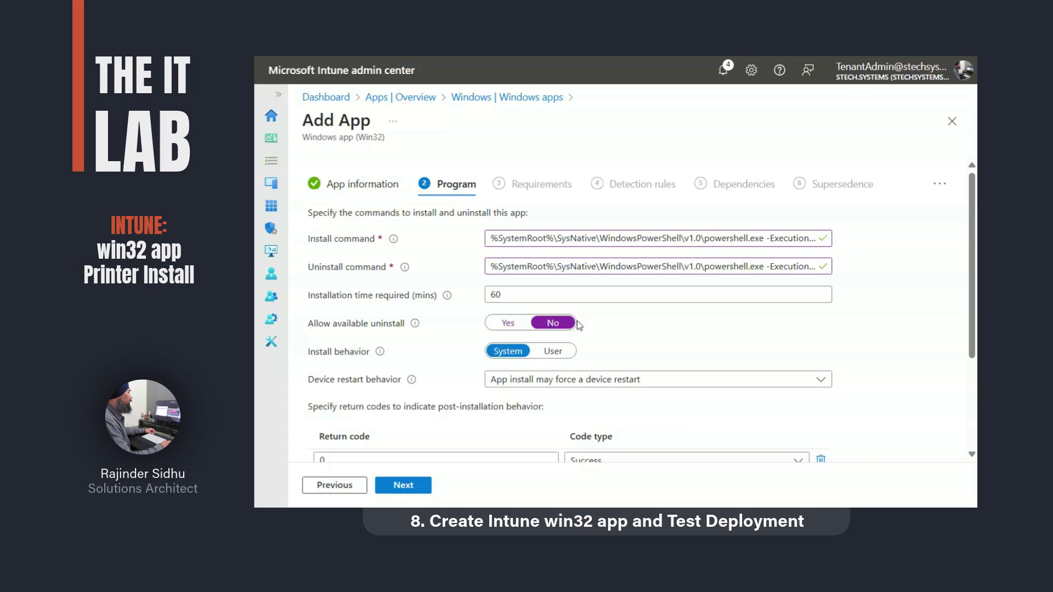
click(424, 489)
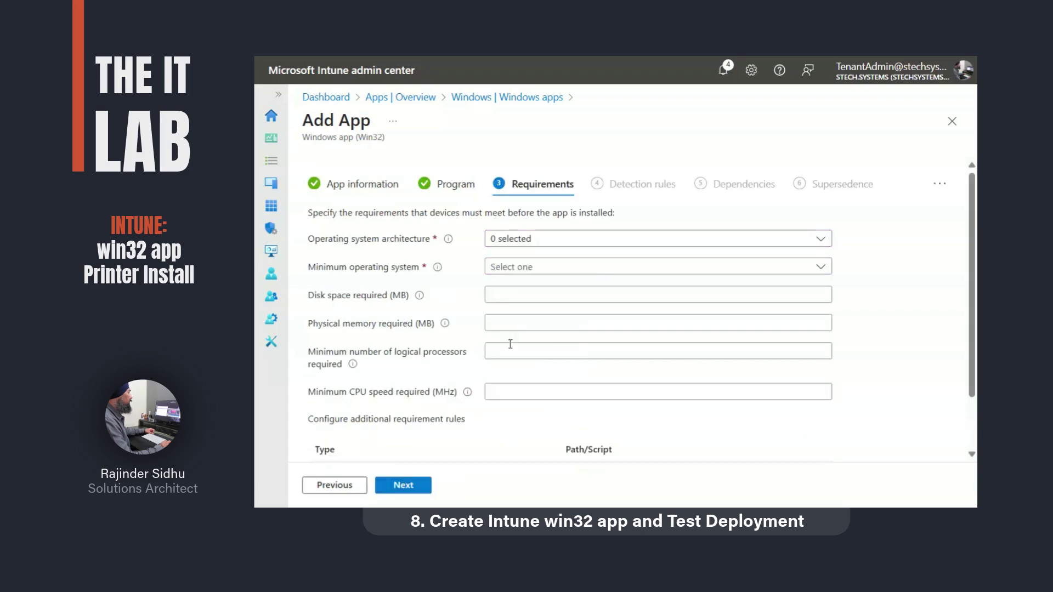
- Require 64-bit architecture and a minimum OS of Windows 11 23H2
click(625, 244)
click(551, 283)
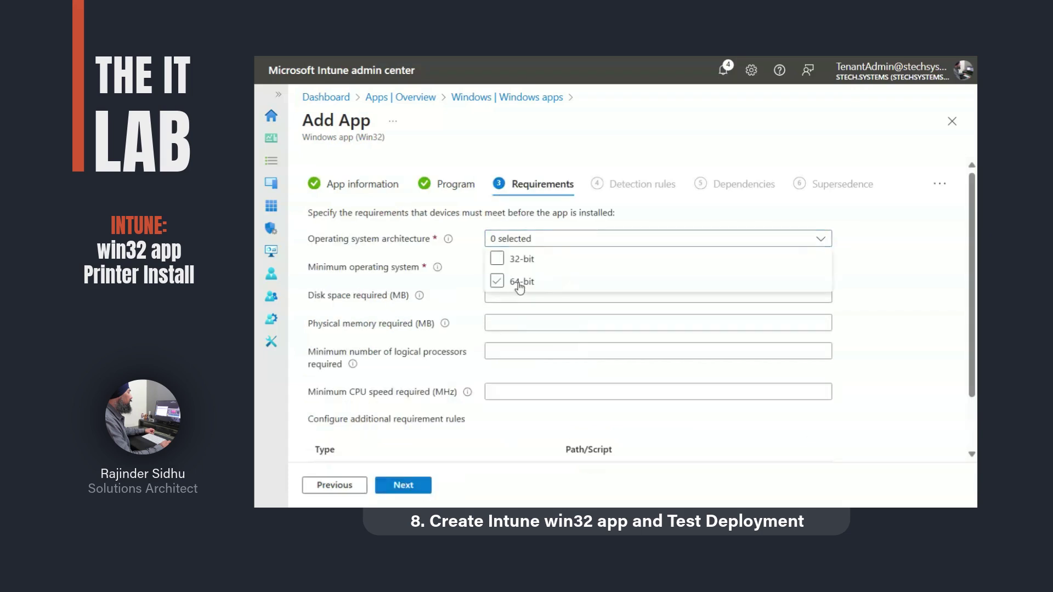
click(869, 335)
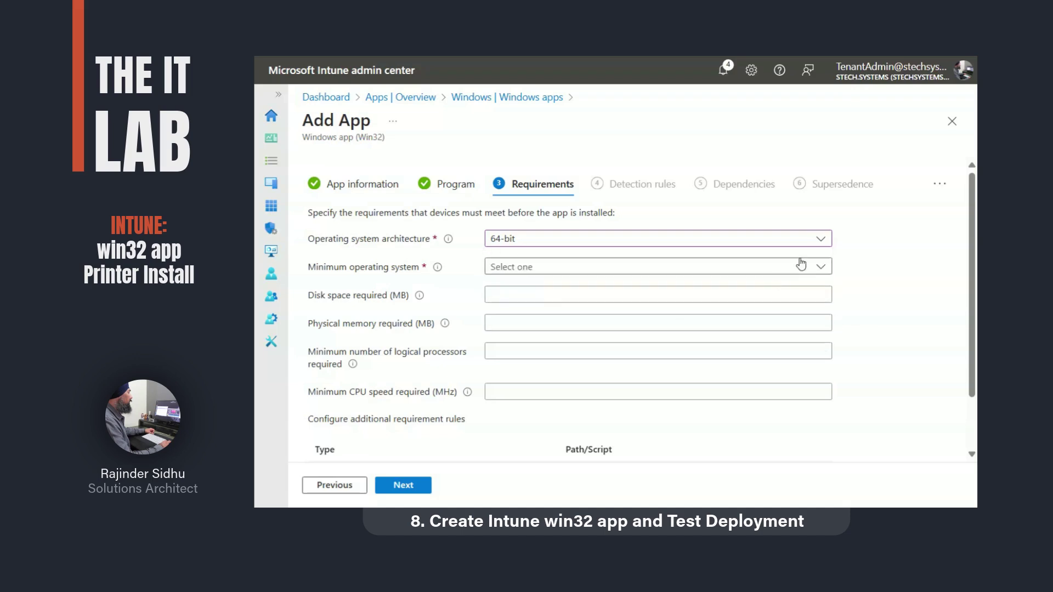
click(789, 267)
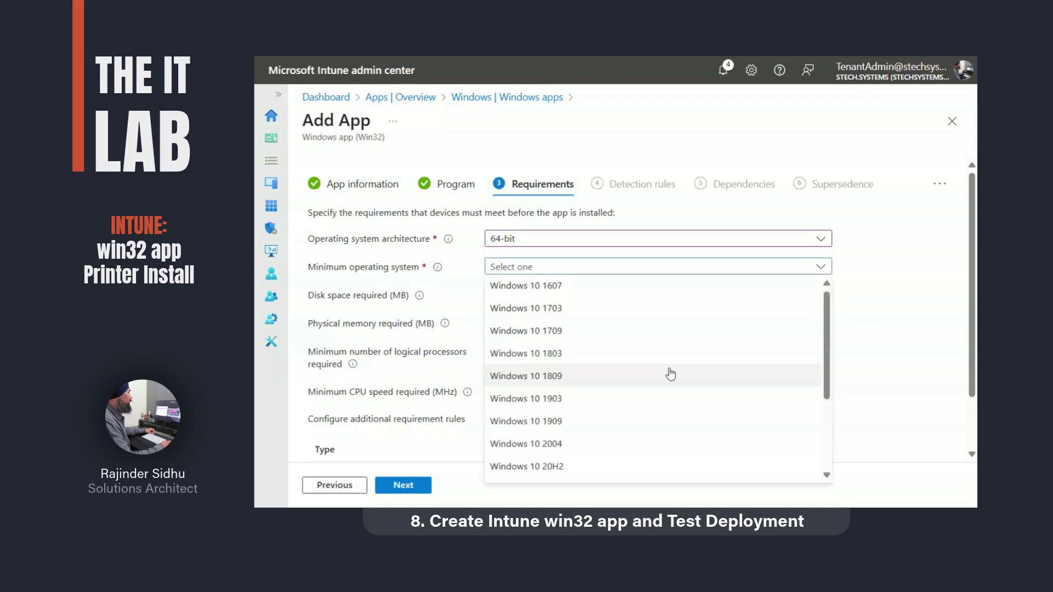
scroll(666, 376, down, 3)
click(571, 473)
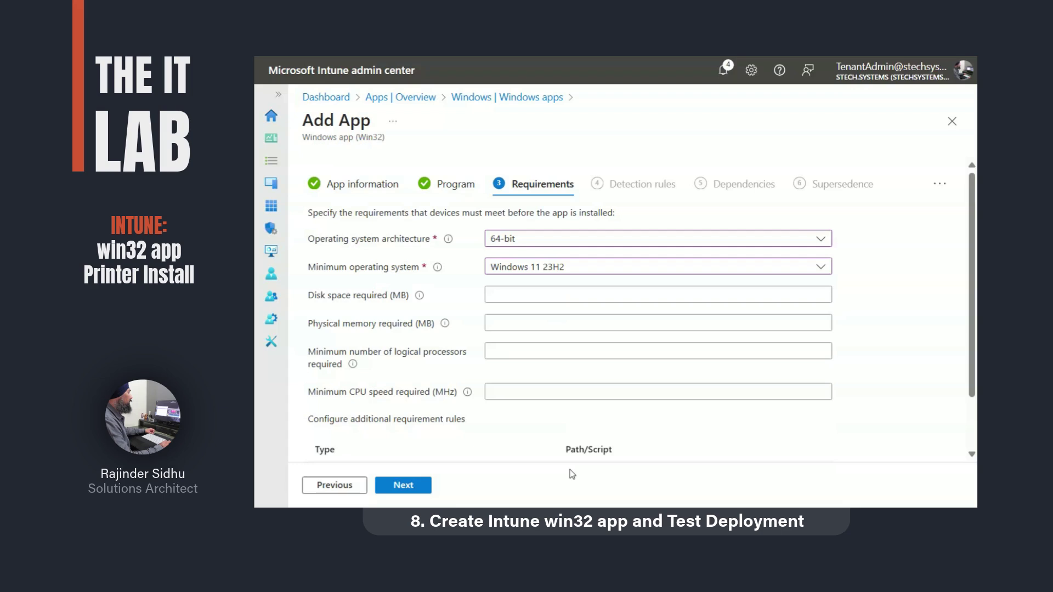
click(426, 491)
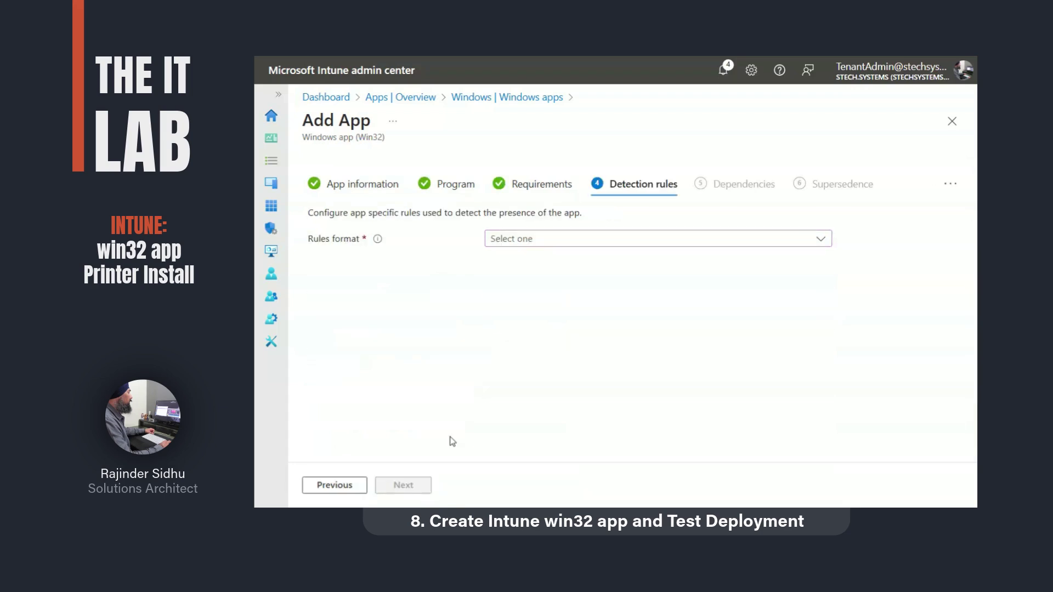
- Use a custom detection script, uploading detect.ps1 from Documents > PowerShell Scripts
click(549, 238)
click(548, 259)
click(555, 239)
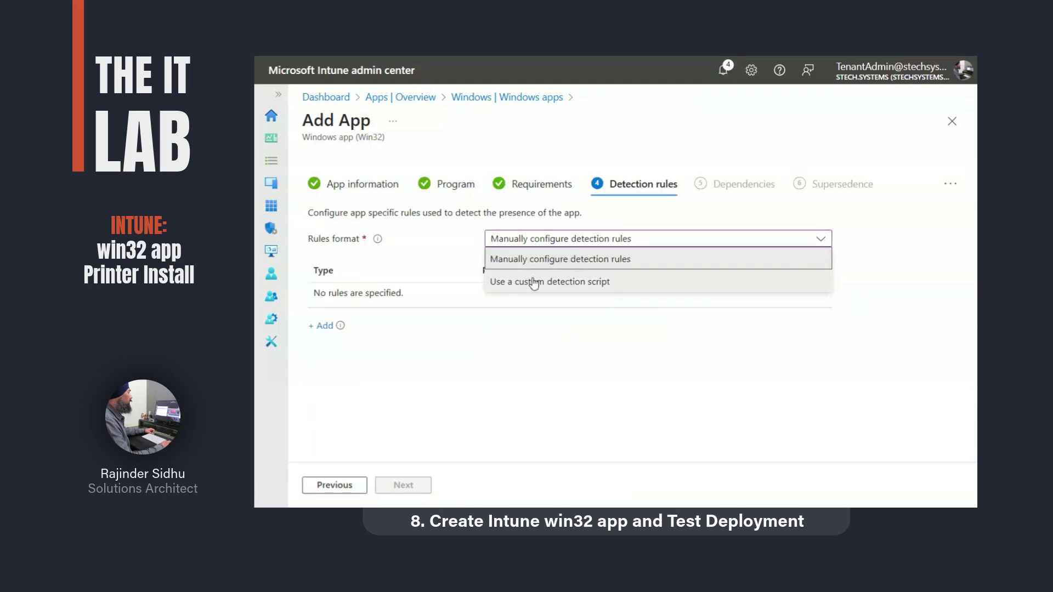
click(534, 282)
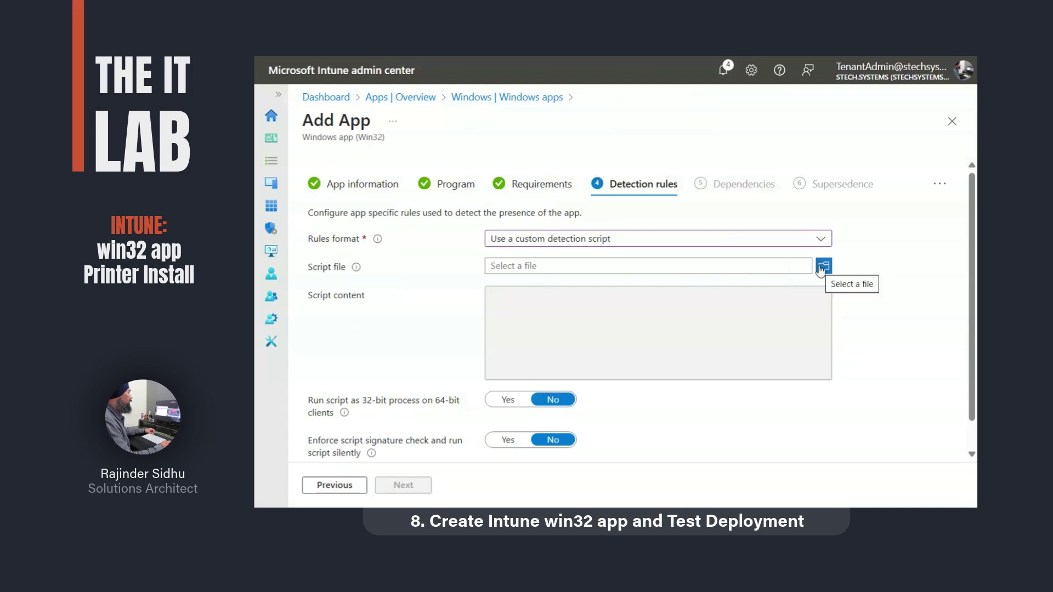
click(824, 266)
click(324, 287)
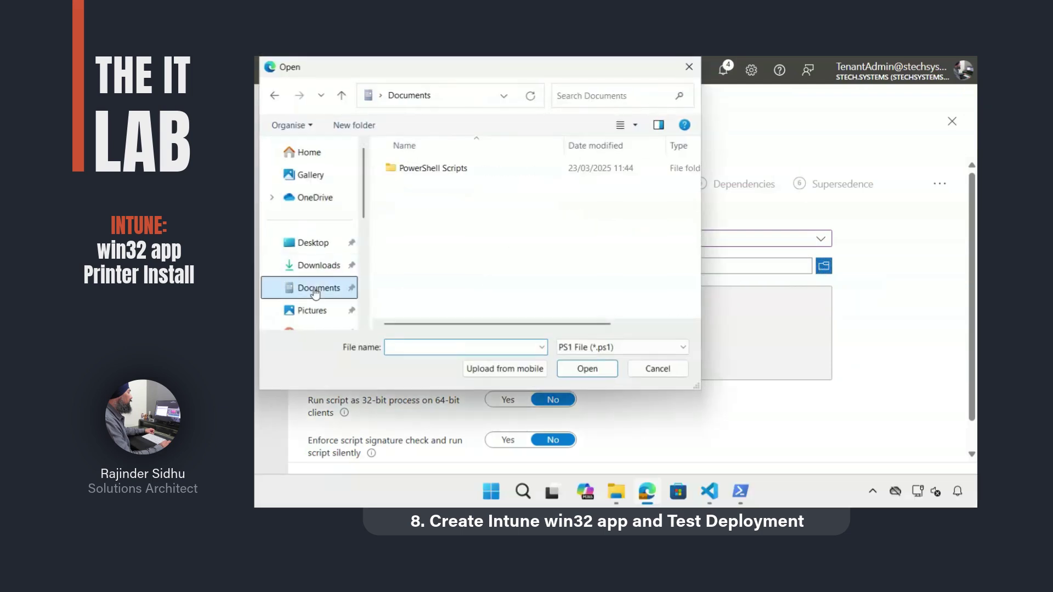
double_click(425, 169)
click(426, 172)
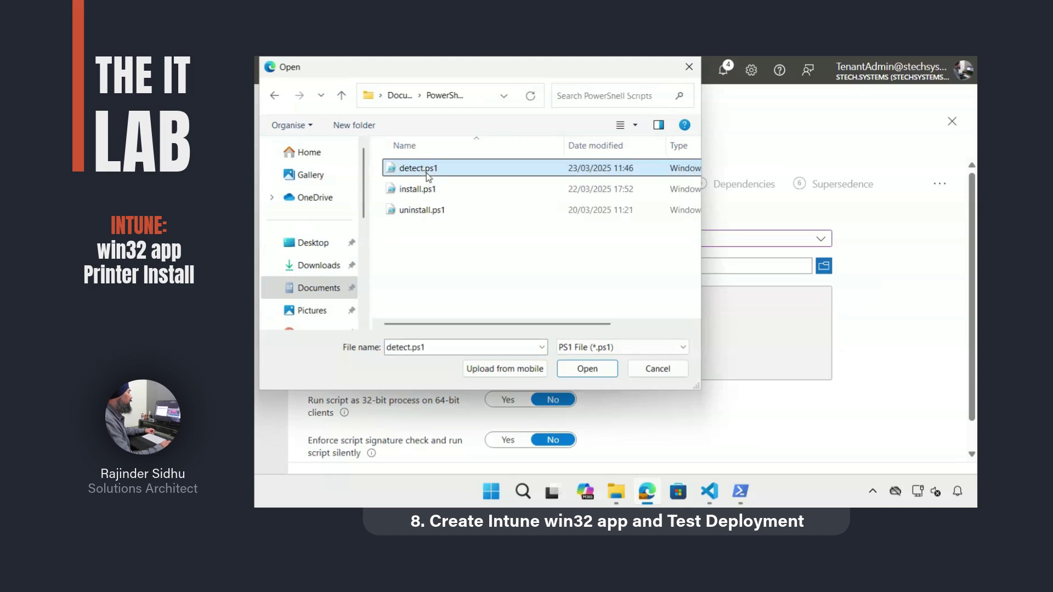
click(586, 369)
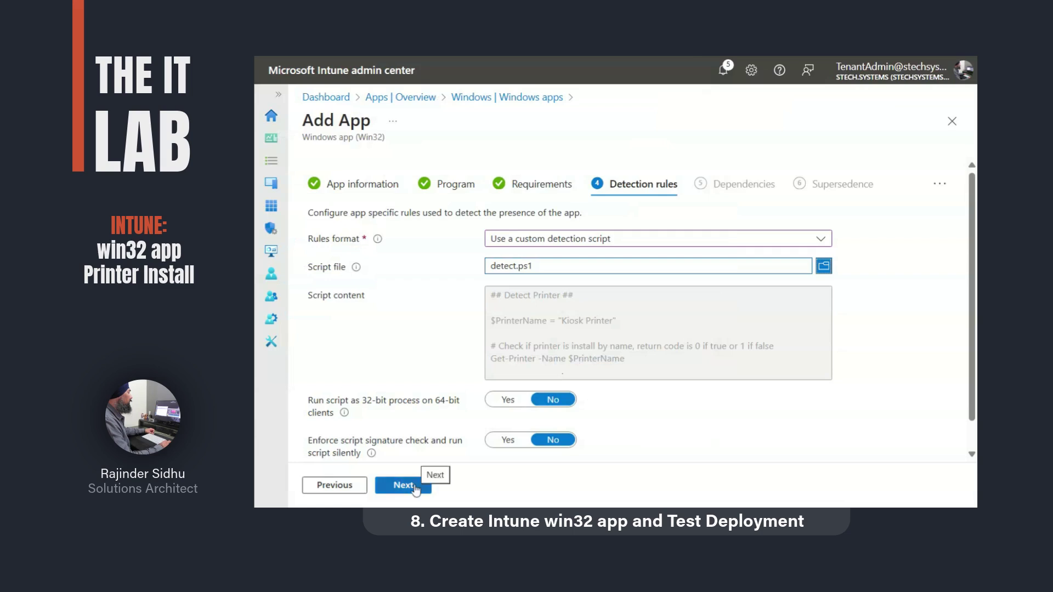
click(403, 485)
- Skip dependencies and supersedence, then assign the GRPKioskPrinters group as Required
click(403, 485)
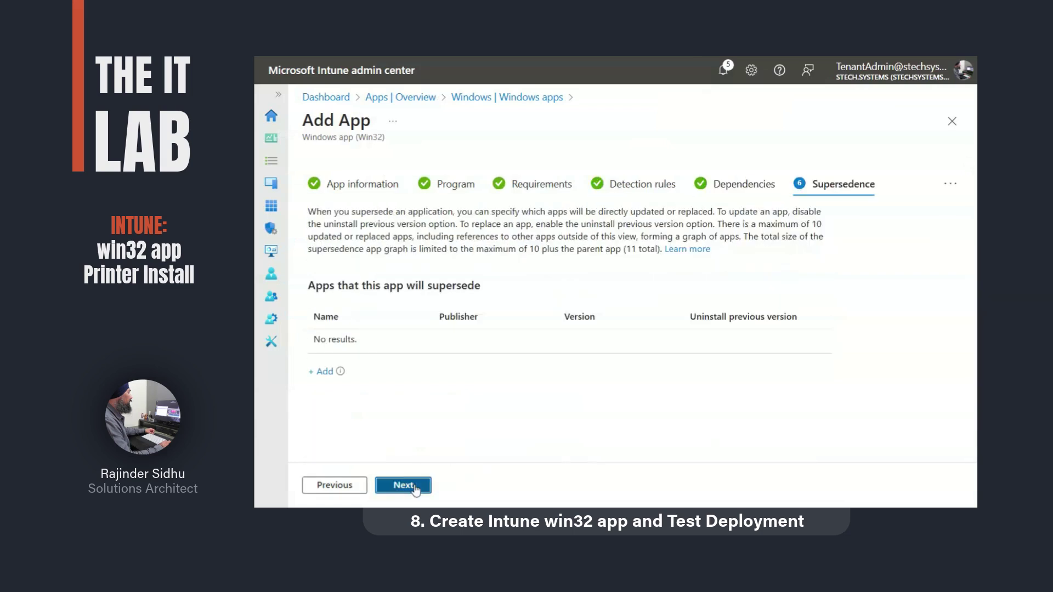
click(415, 488)
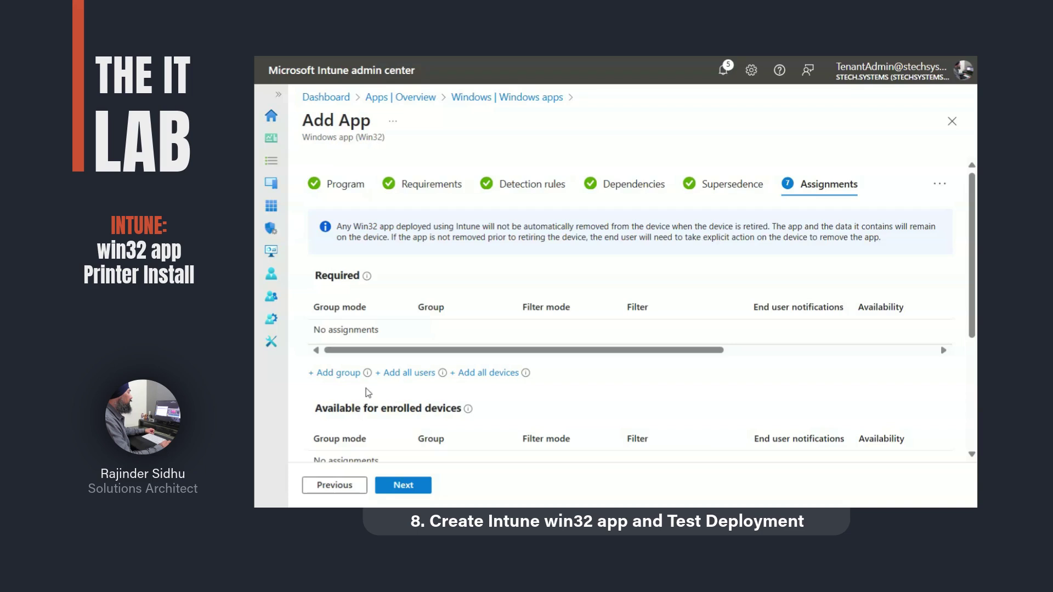
click(338, 374)
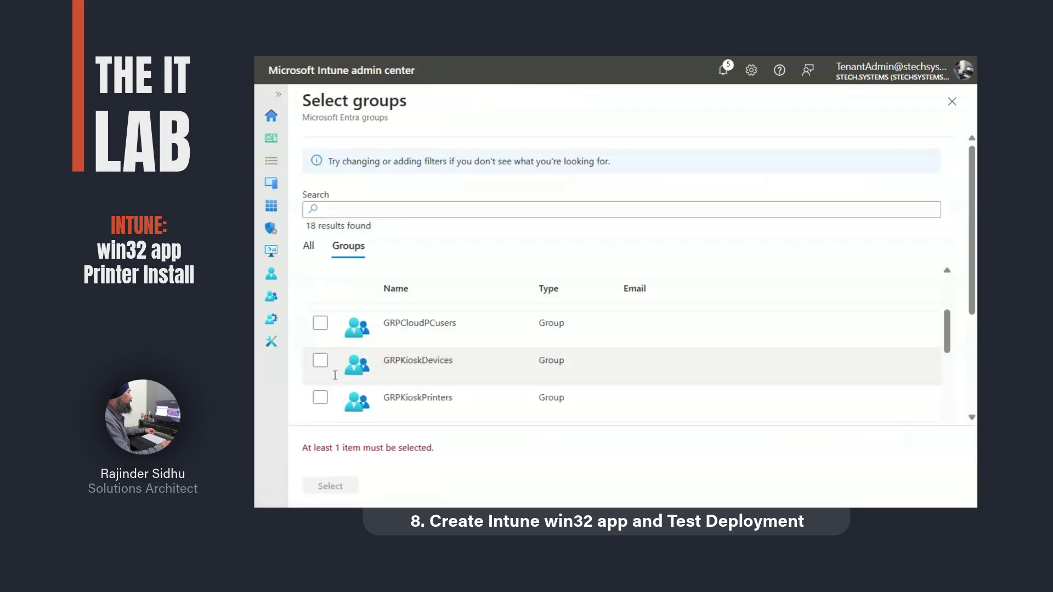
click(320, 397)
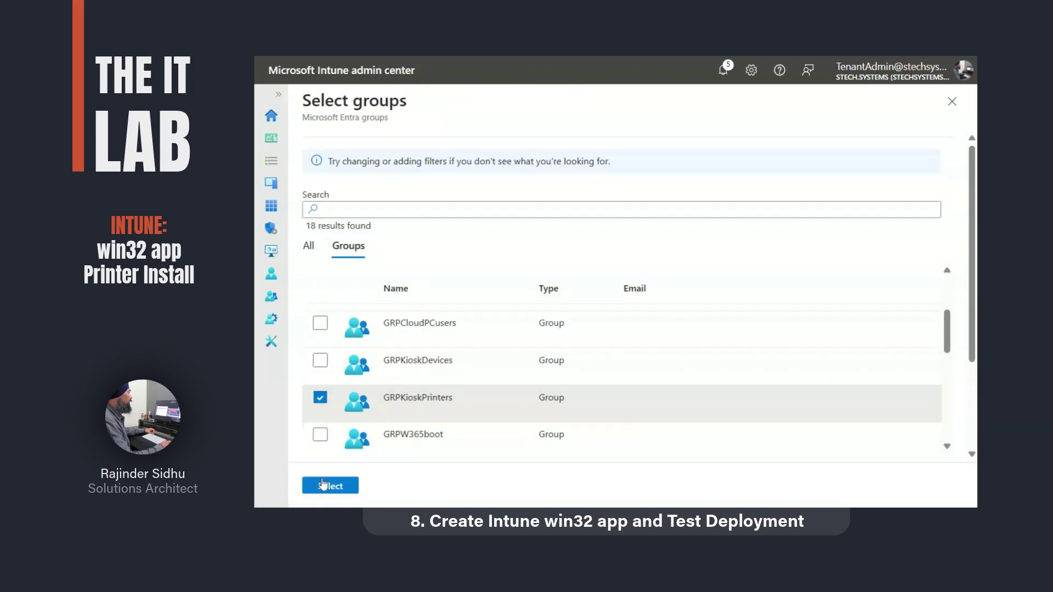
click(323, 485)
- Review the Kiosk Printer app settings and create the app
click(336, 485)
scroll(406, 487, down, 10)
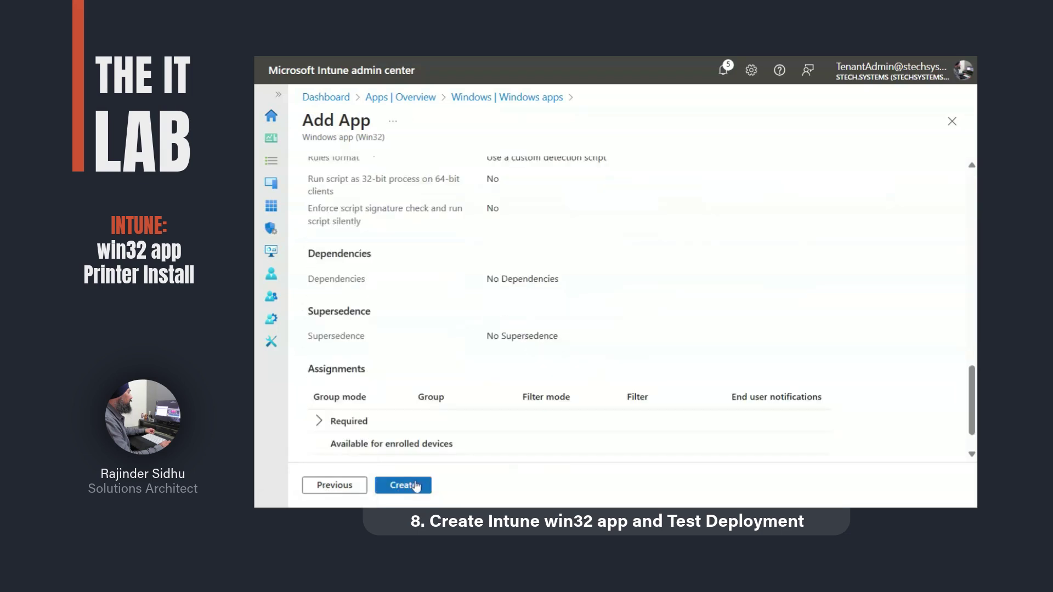
click(415, 485)
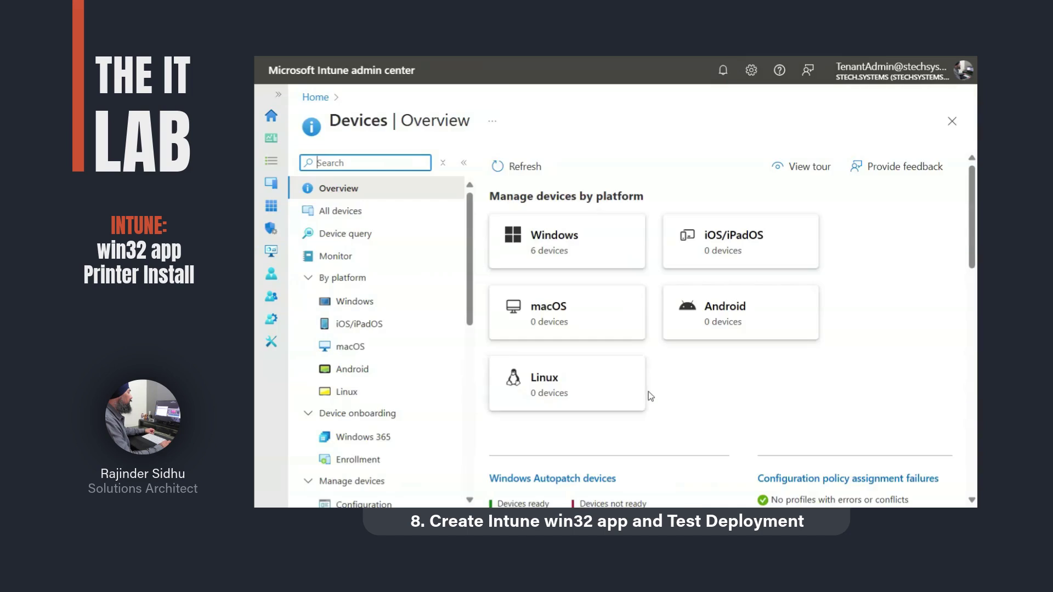
- Check the managed apps on Windows device PRINTERTEST01 for Kiosk Printer
click(573, 248)
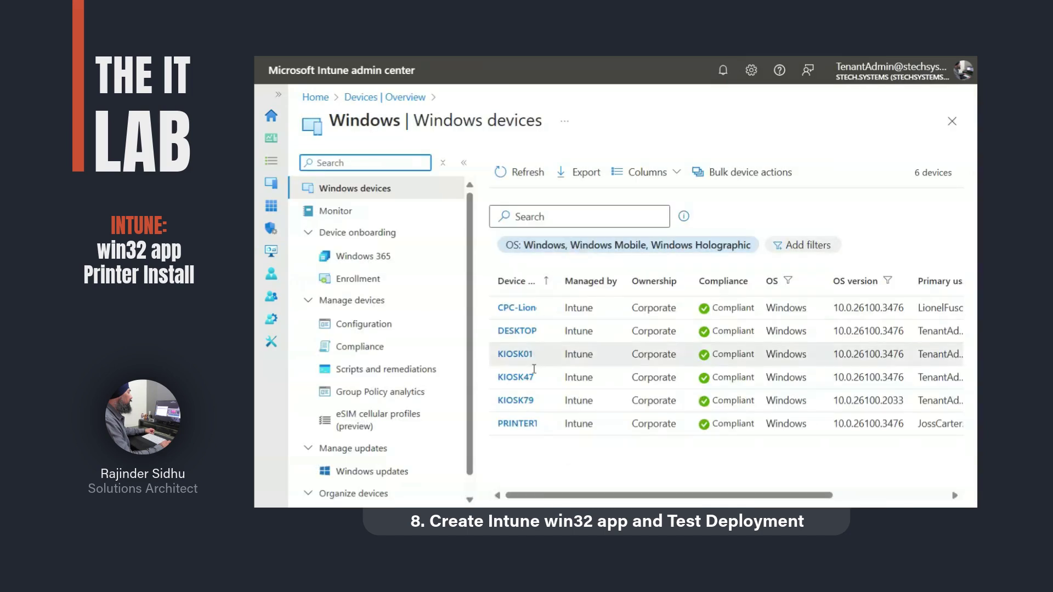
click(530, 425)
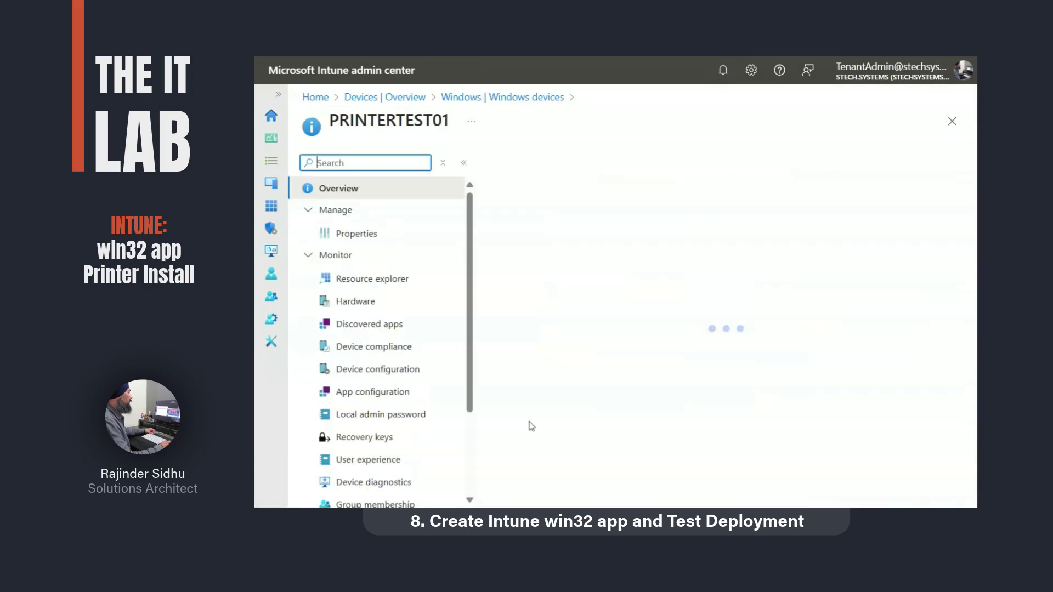
scroll(378, 384, down, 3)
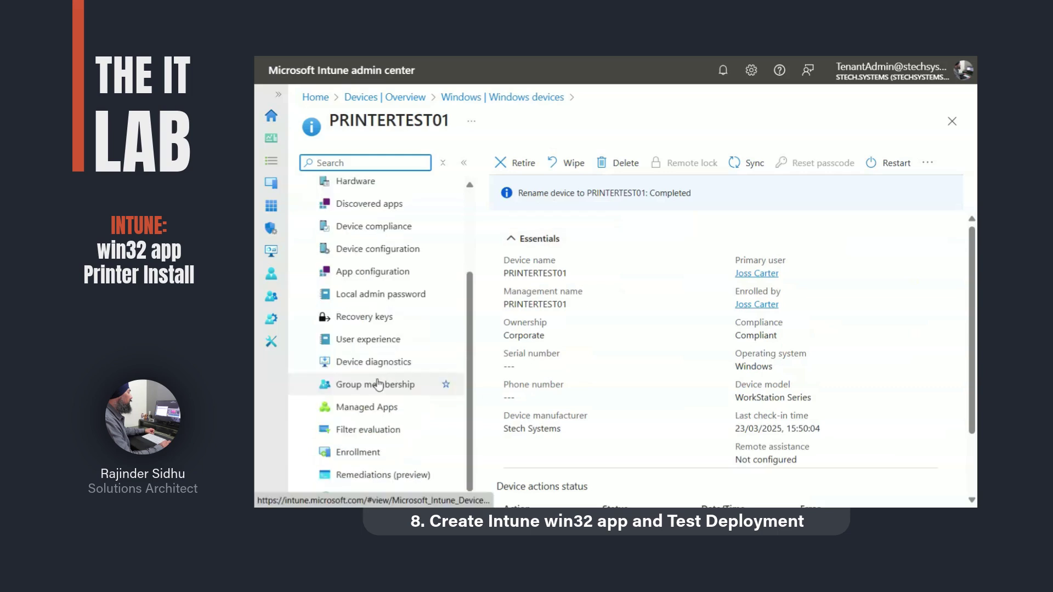
click(378, 404)
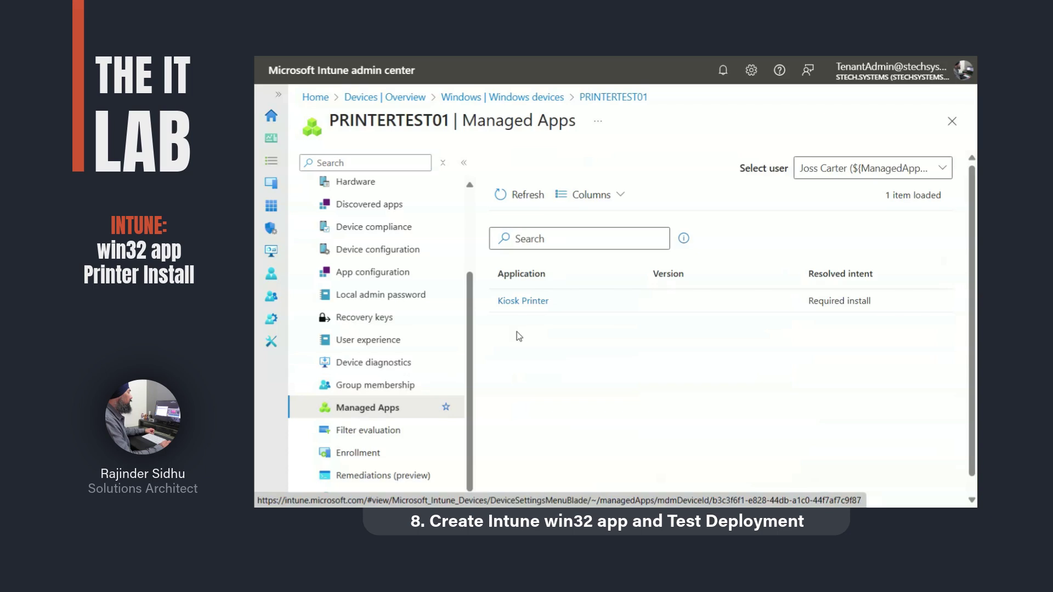
- View the Kiosk Printer app's device install status, showing Installed on PRINTERTEST01
click(276, 214)
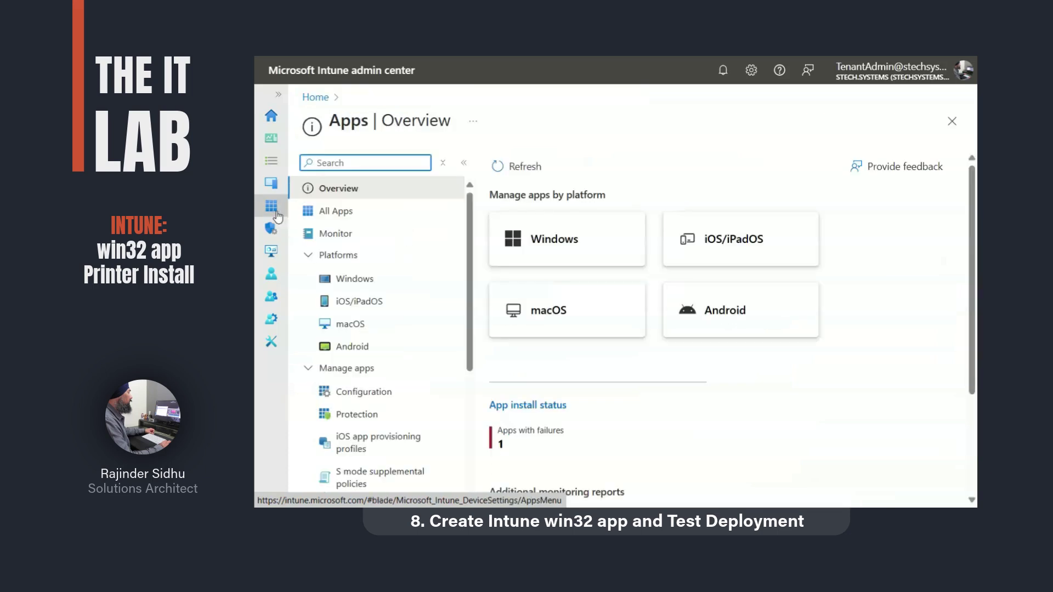
click(537, 235)
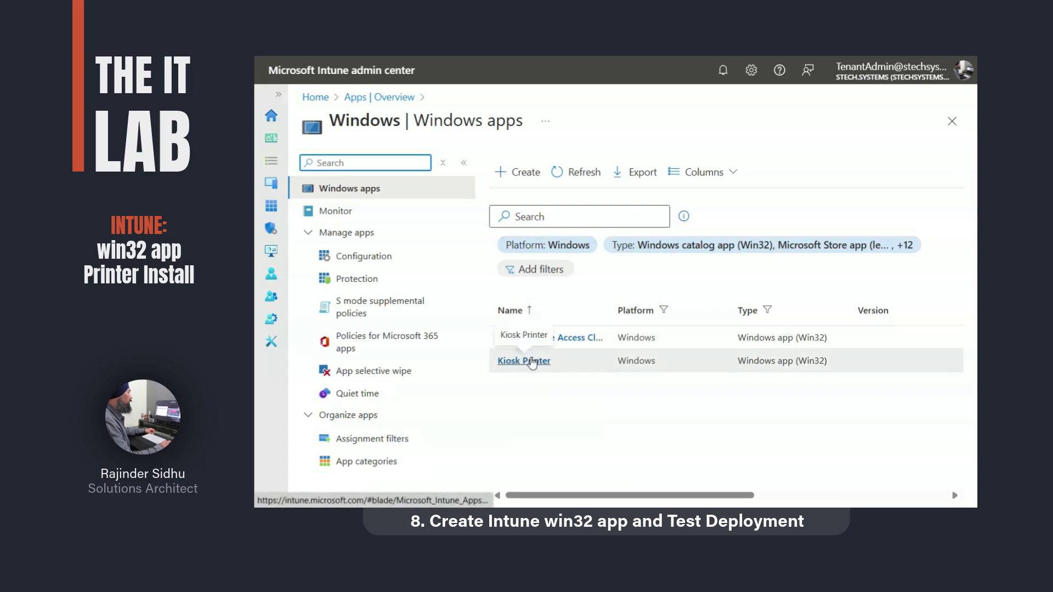
click(535, 361)
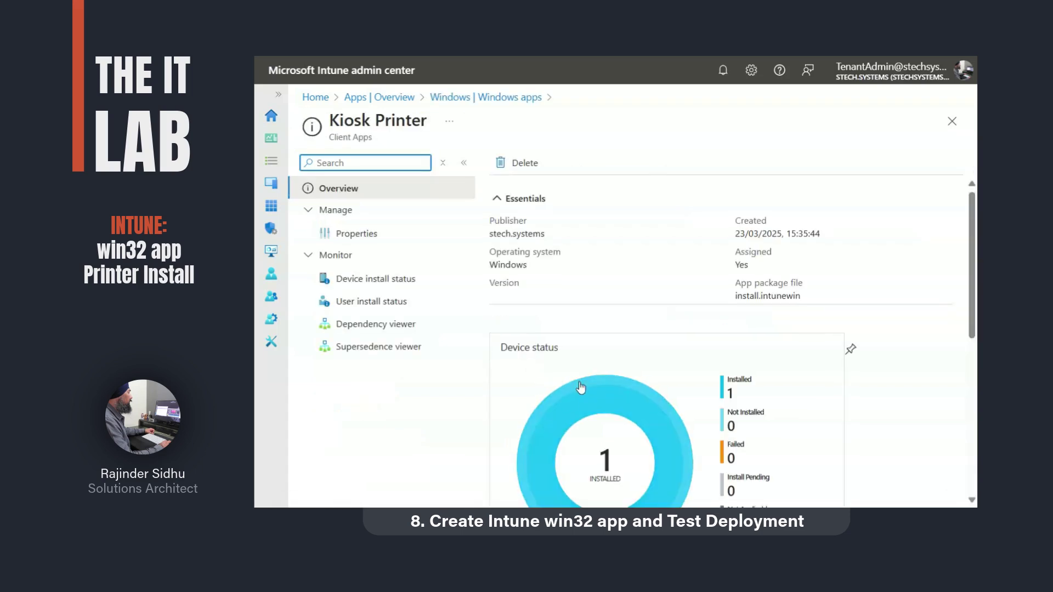
scroll(580, 387, down, 3)
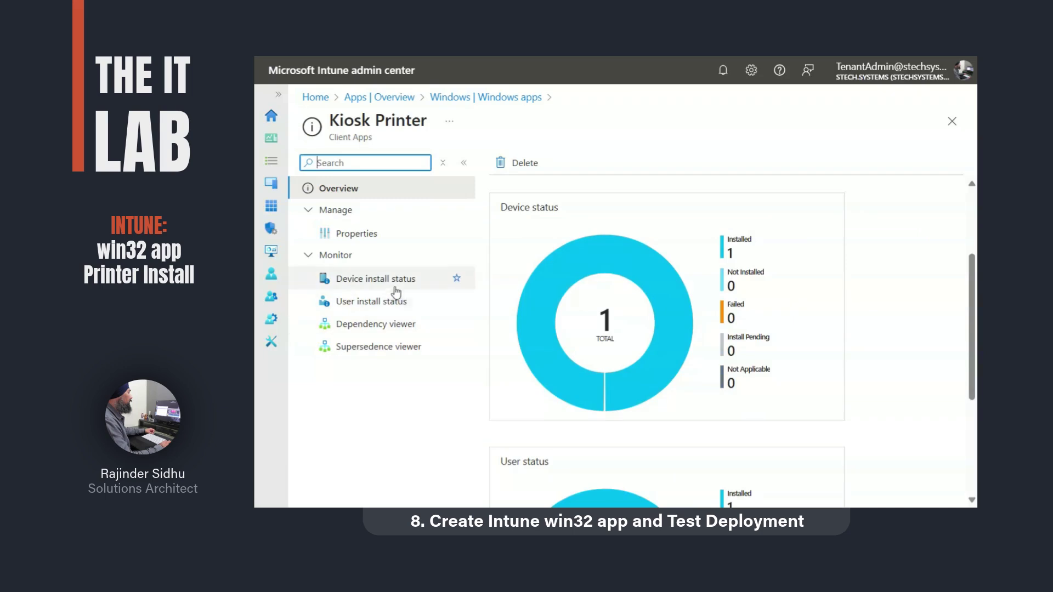
click(393, 281)
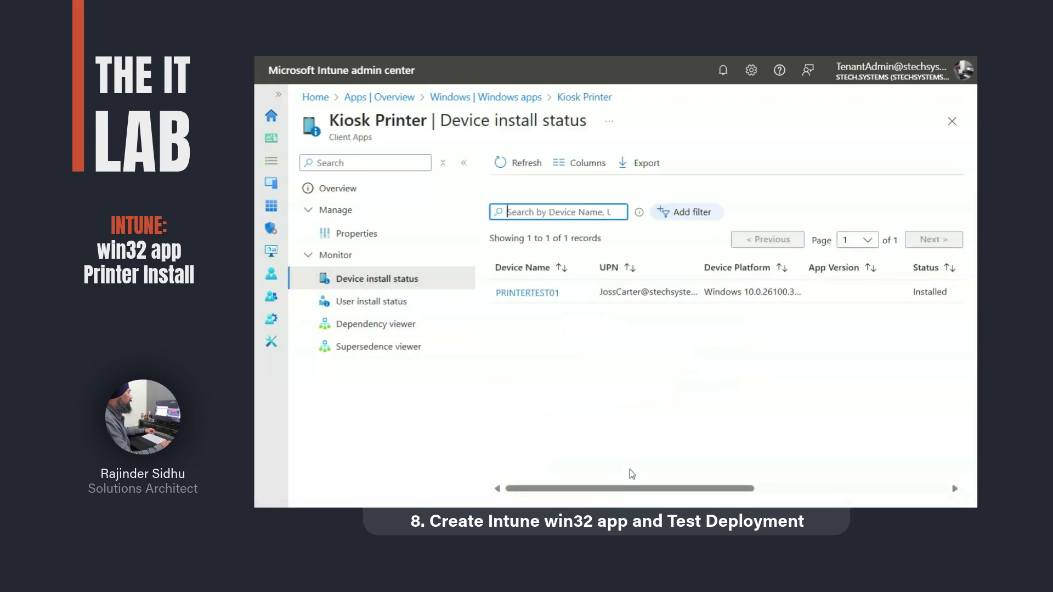
mouse_move(626, 489)
mouse_down()
mouse_move(660, 492)
mouse_move(605, 487)
mouse_up()
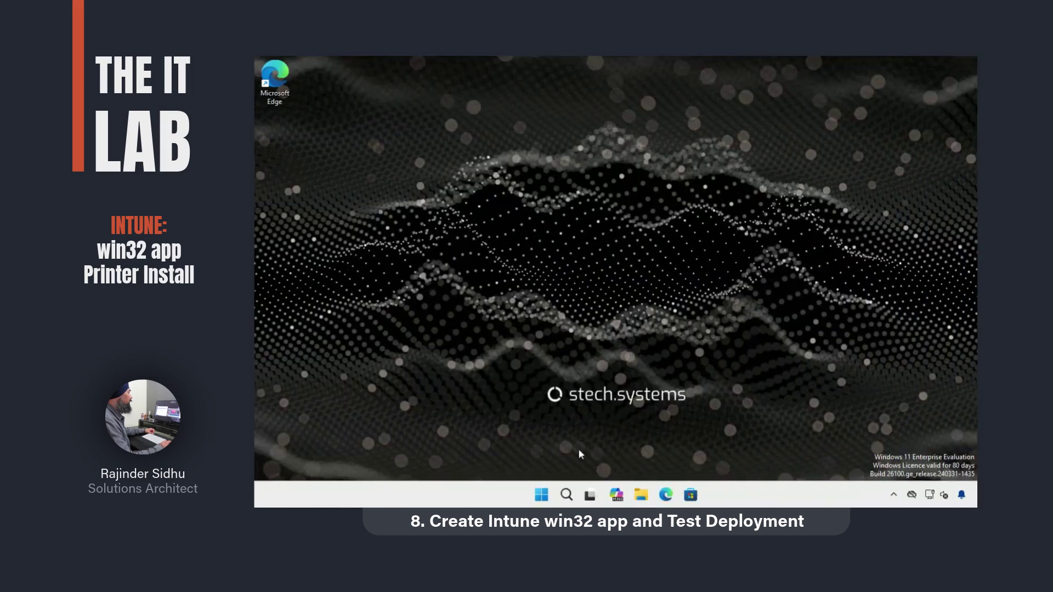
- Search 'printer' to reach Printers & scanners and view the idle Kiosk Printer's page
click(541, 495)
text(printer)
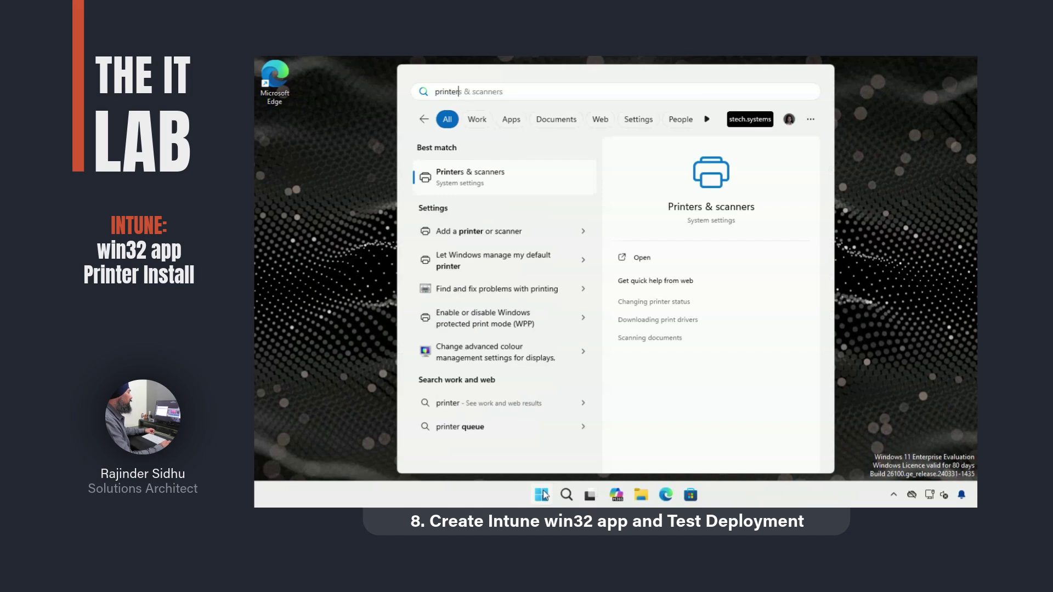
key(Return)
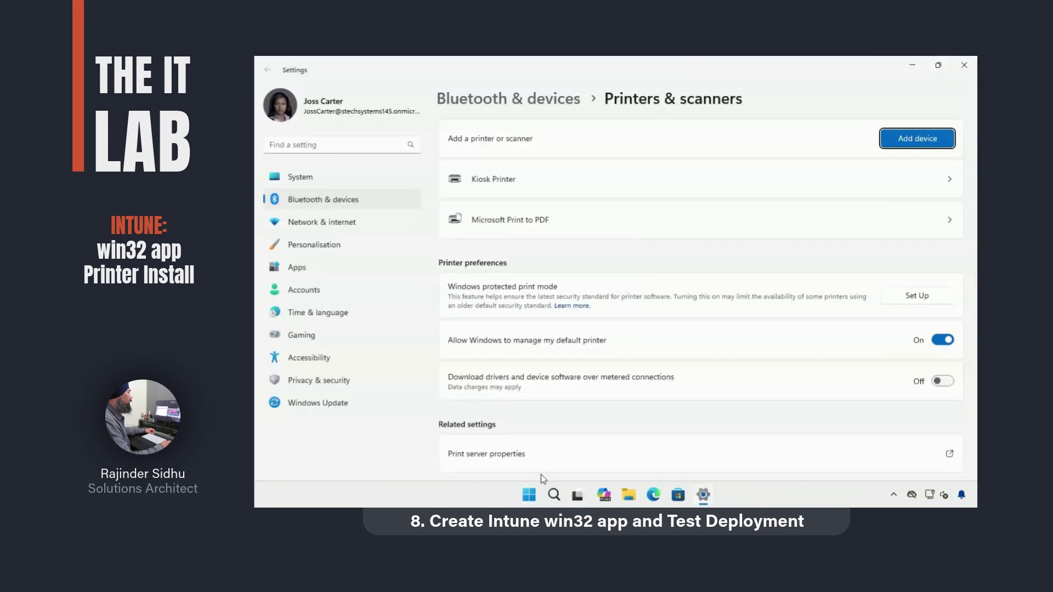
click(522, 189)
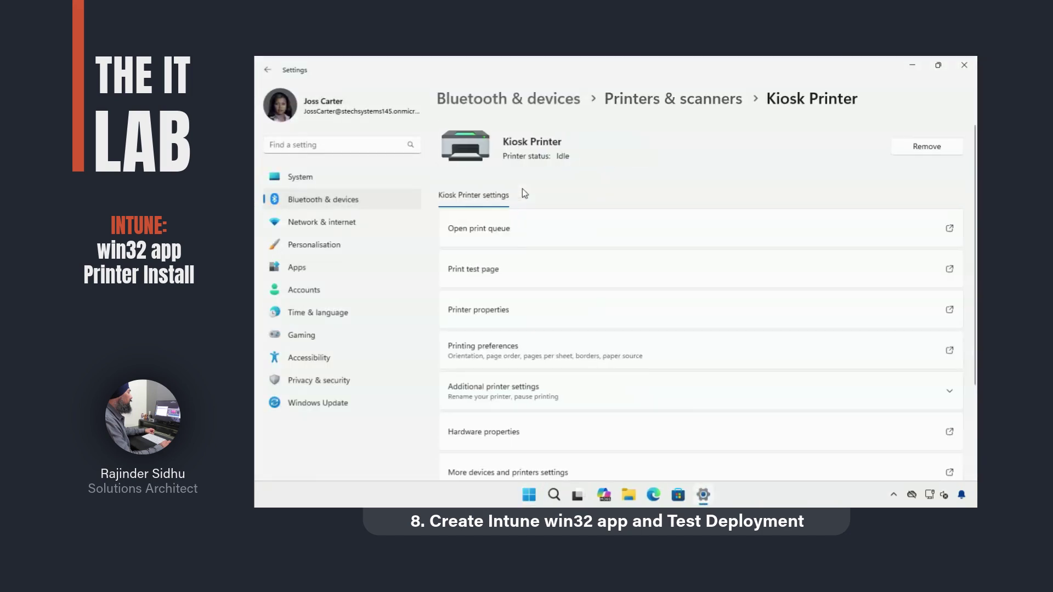
scroll(579, 277, down, 2)
scroll(579, 276, up, 2)
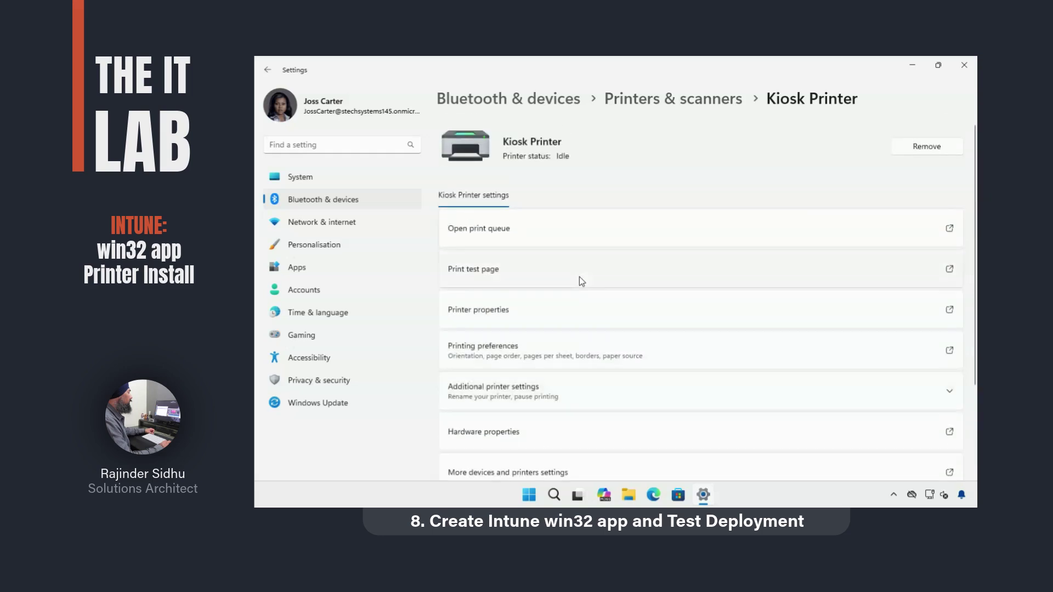